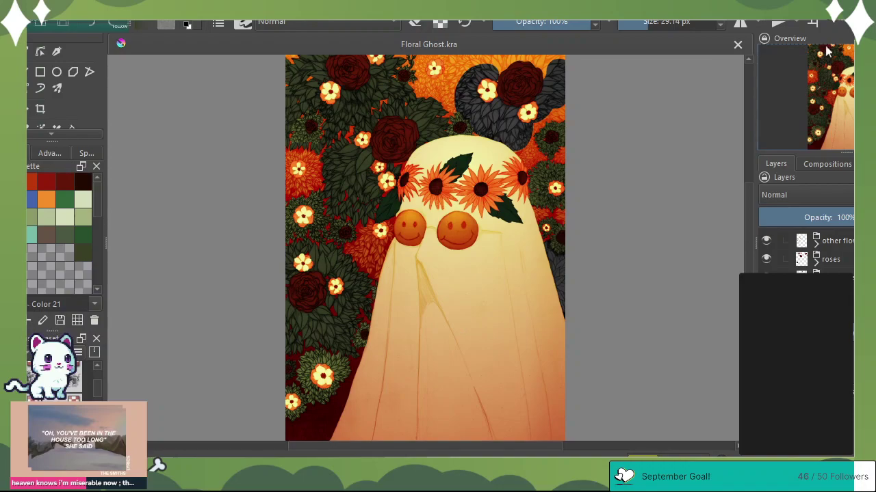
Outline and fill the first dark grey leaves on the orange background beside the yellow flower near the canvas's upper edge
mouse_move(837, 69)
left_click_drag(847, 124, 865, 124)
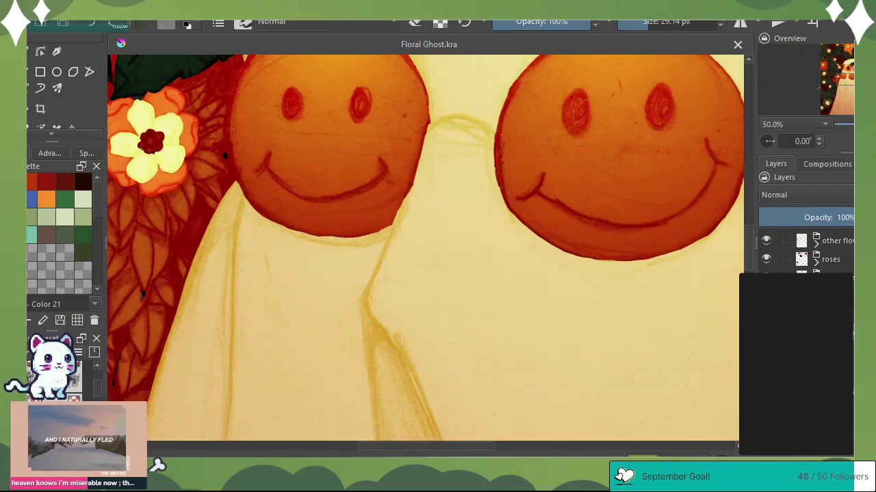
left_click_drag(845, 81, 853, 52)
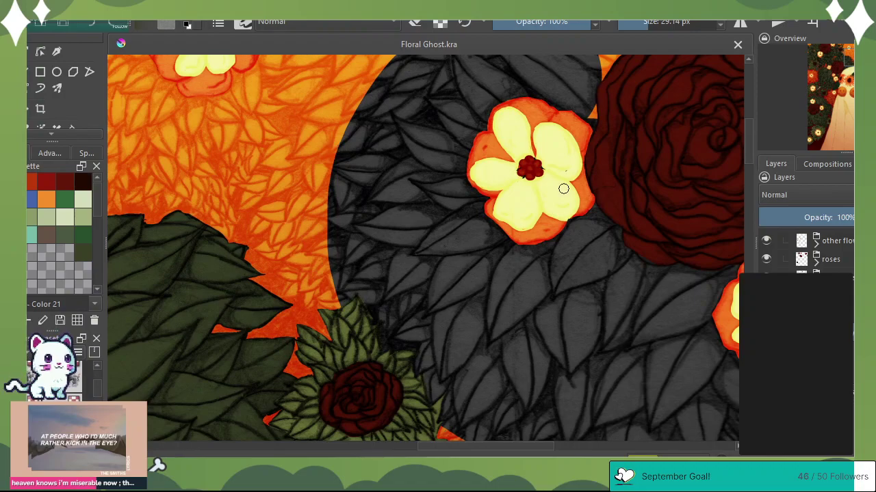
mouse_move(850, 59)
left_mouse_down()
mouse_move(840, 54)
mouse_move(851, 54)
left_mouse_up()
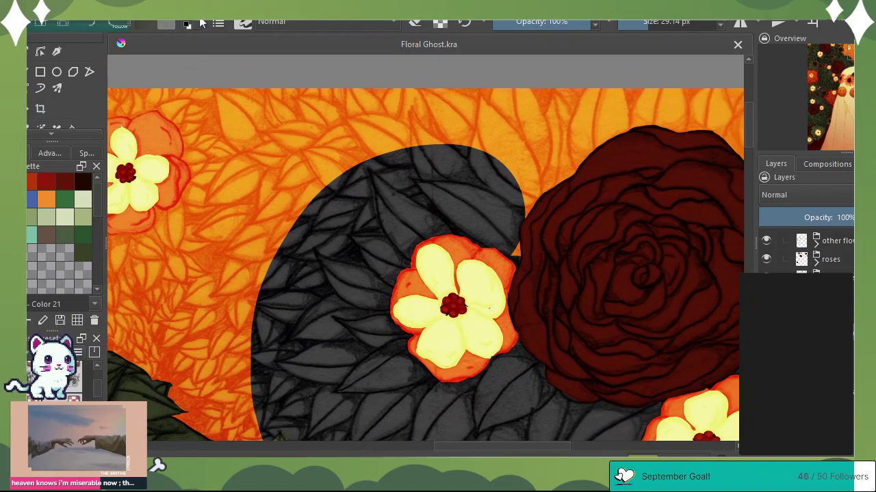
mouse_move(216, 91)
left_mouse_down()
mouse_move(228, 113)
mouse_move(206, 95)
mouse_move(220, 93)
mouse_move(212, 89)
mouse_move(218, 125)
mouse_move(244, 151)
left_mouse_up()
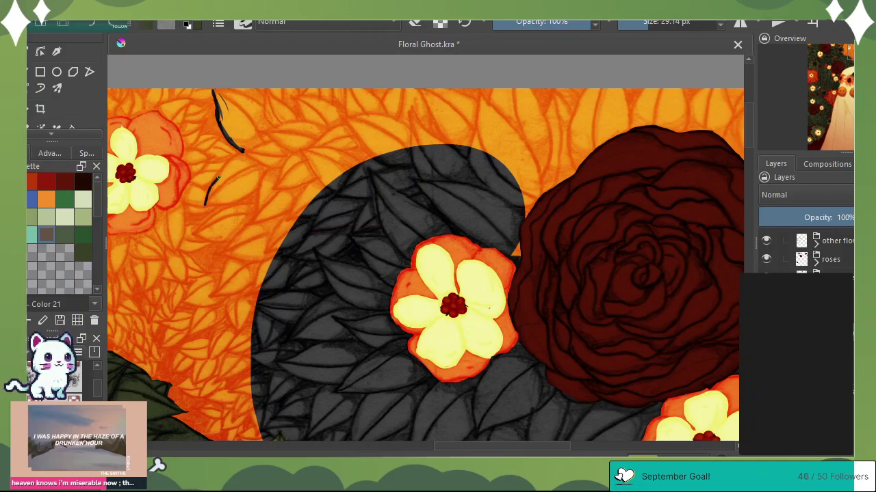
mouse_move(236, 156)
left_mouse_down()
mouse_move(209, 199)
mouse_move(233, 204)
mouse_move(264, 173)
left_mouse_up()
left_click_drag(213, 198, 266, 158)
Extend the dark grey leaf cluster along the canvas's upper edge until it joins the rounded grey bush, tidying leaf edges
mouse_move(213, 91)
left_mouse_down()
mouse_move(273, 119)
mouse_move(269, 92)
mouse_move(272, 115)
mouse_move(287, 110)
mouse_move(279, 113)
mouse_move(278, 105)
mouse_move(287, 98)
mouse_move(298, 119)
mouse_move(287, 84)
mouse_move(310, 99)
mouse_move(322, 80)
mouse_move(324, 108)
left_mouse_up()
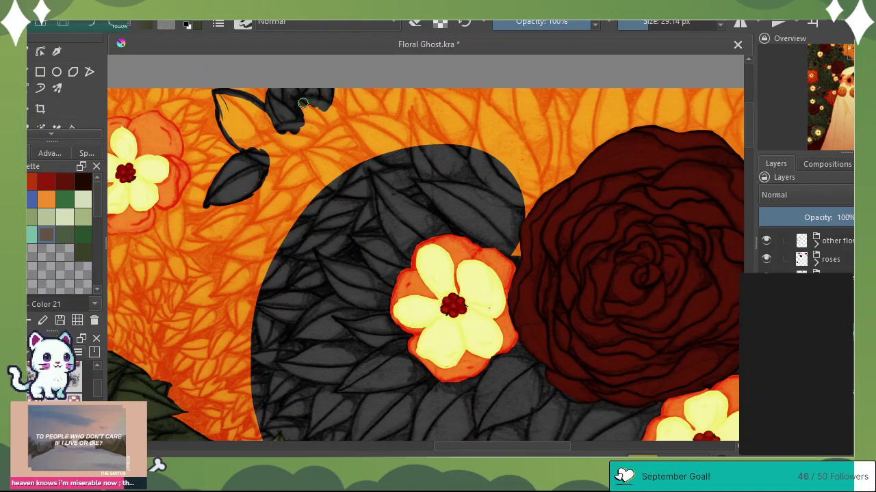
mouse_move(303, 103)
left_mouse_down()
mouse_move(349, 125)
mouse_move(331, 108)
left_mouse_up()
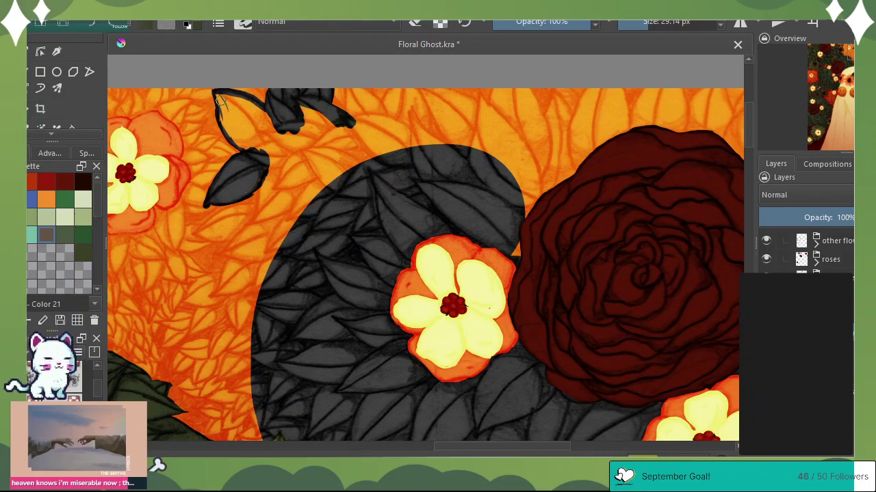
mouse_move(225, 111)
left_mouse_down()
mouse_move(224, 101)
mouse_move(226, 124)
mouse_move(249, 154)
mouse_move(264, 154)
mouse_move(232, 110)
mouse_move(246, 103)
mouse_move(276, 117)
mouse_move(260, 120)
mouse_move(294, 146)
mouse_move(345, 130)
left_mouse_up()
key("e")
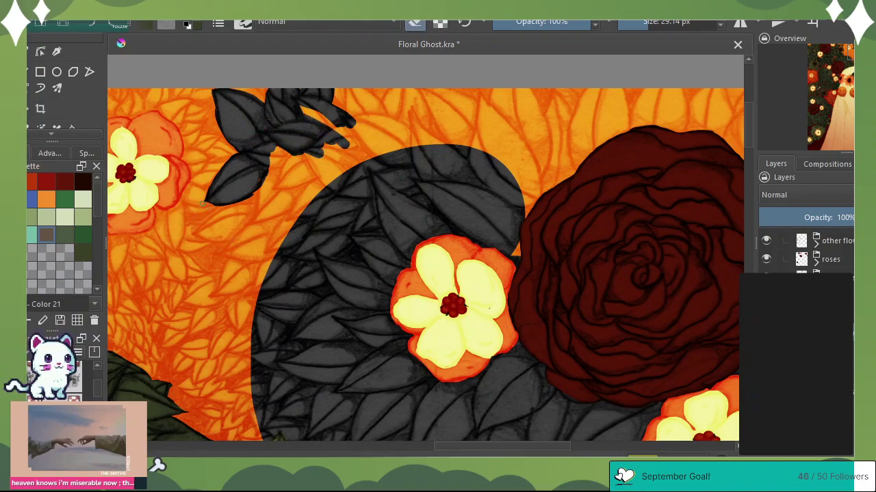
mouse_move(803, 95)
mouse_move(296, 134)
left_mouse_down()
mouse_move(318, 127)
mouse_move(288, 106)
mouse_move(334, 139)
mouse_move(288, 107)
mouse_move(290, 99)
mouse_move(343, 137)
mouse_move(326, 84)
mouse_move(375, 109)
mouse_move(368, 96)
mouse_move(382, 110)
mouse_move(366, 94)
mouse_move(387, 118)
mouse_move(374, 101)
mouse_move(396, 107)
mouse_move(403, 83)
mouse_move(382, 108)
mouse_move(402, 85)
mouse_move(404, 104)
mouse_move(412, 81)
mouse_move(410, 104)
mouse_move(424, 87)
mouse_move(429, 147)
mouse_move(445, 157)
mouse_move(454, 154)
mouse_move(442, 129)
mouse_move(465, 146)
mouse_move(438, 81)
mouse_move(381, 97)
mouse_move(419, 82)
mouse_move(446, 110)
mouse_move(433, 88)
mouse_move(485, 115)
mouse_move(438, 83)
mouse_move(476, 117)
mouse_move(476, 128)
mouse_move(461, 137)
mouse_move(385, 121)
mouse_move(420, 148)
mouse_move(348, 121)
mouse_move(381, 170)
mouse_move(321, 151)
left_mouse_up()
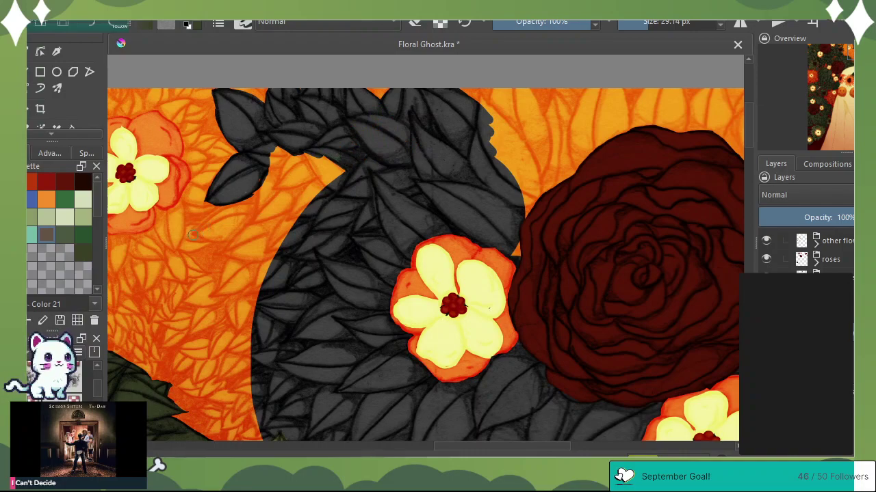
Paint outlined grey leaves down the bush's left edge below the new cluster and trim their tips with the eraser
mouse_move(196, 230)
left_mouse_down()
mouse_move(236, 204)
mouse_move(265, 205)
mouse_move(243, 199)
mouse_move(264, 192)
mouse_move(264, 203)
mouse_move(276, 154)
mouse_move(281, 192)
mouse_move(296, 157)
mouse_move(311, 197)
mouse_move(327, 156)
mouse_move(347, 183)
left_mouse_up()
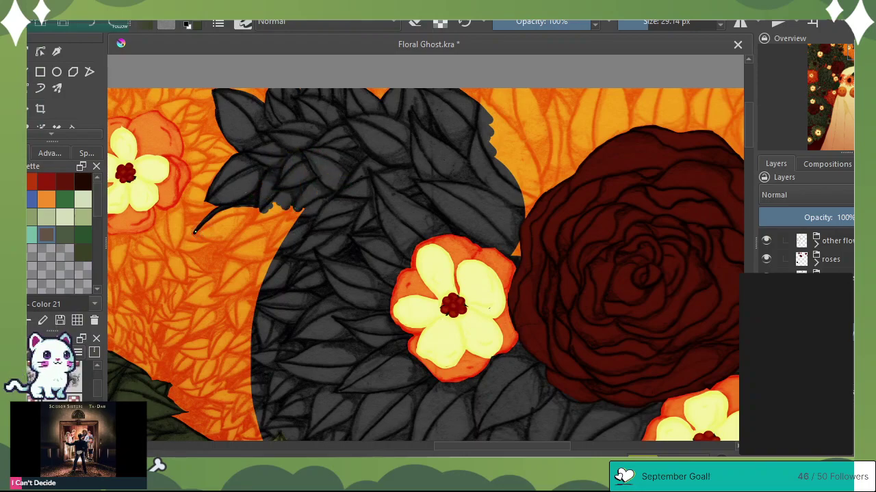
mouse_move(197, 233)
left_mouse_down()
mouse_move(237, 239)
mouse_move(260, 227)
mouse_move(234, 241)
mouse_move(248, 261)
mouse_move(283, 260)
mouse_move(225, 266)
mouse_move(218, 285)
mouse_move(267, 279)
left_mouse_up()
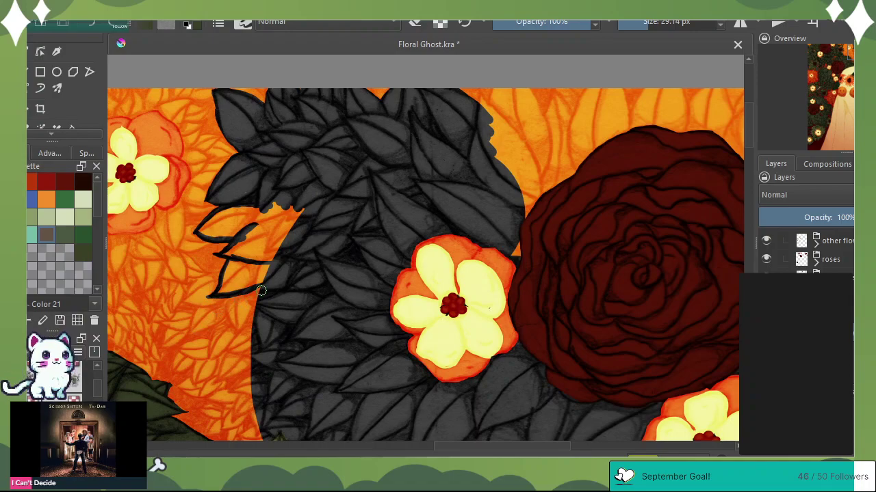
mouse_move(263, 284)
left_mouse_down()
mouse_move(226, 291)
mouse_move(246, 269)
mouse_move(246, 248)
mouse_move(238, 259)
mouse_move(227, 255)
mouse_move(249, 264)
mouse_move(266, 258)
mouse_move(275, 209)
mouse_move(277, 236)
mouse_move(299, 193)
mouse_move(286, 188)
mouse_move(275, 247)
mouse_move(264, 207)
mouse_move(249, 245)
mouse_move(249, 201)
mouse_move(222, 252)
mouse_move(249, 236)
mouse_move(250, 214)
mouse_move(226, 225)
mouse_move(236, 233)
mouse_move(231, 213)
mouse_move(213, 217)
mouse_move(206, 234)
mouse_move(223, 212)
mouse_move(203, 228)
left_mouse_up()
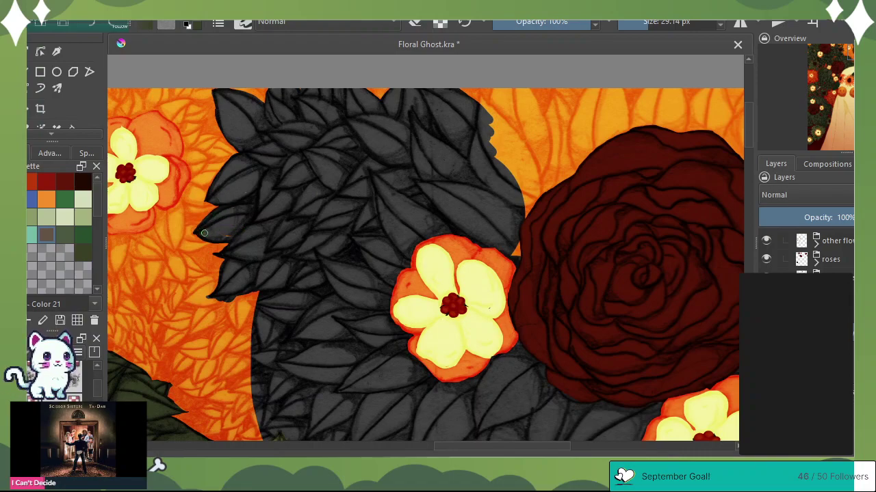
key("e")
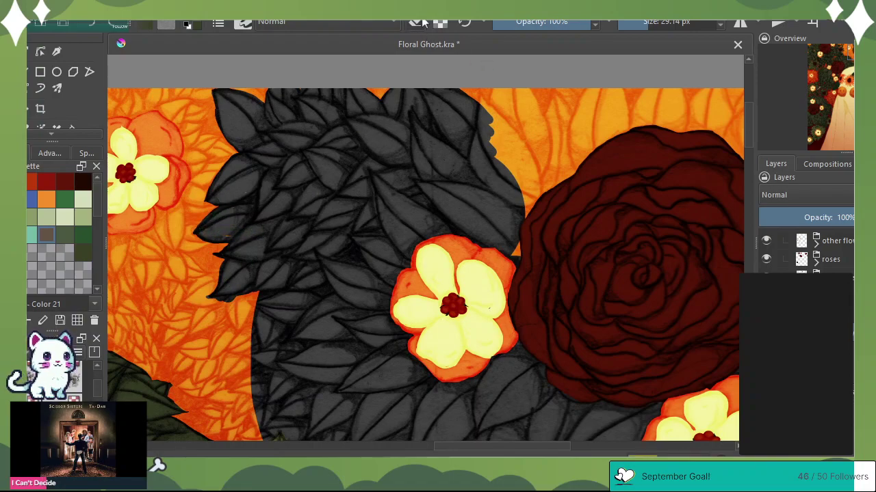
left_click_drag(233, 300, 211, 301)
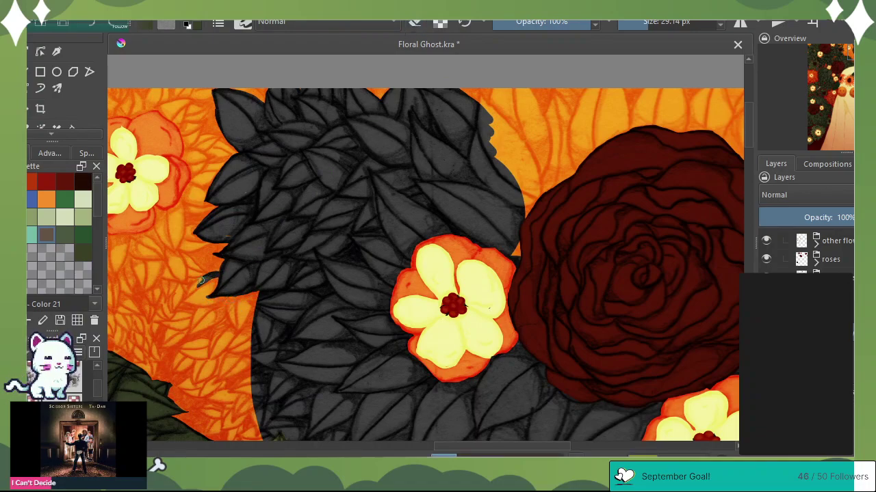
Paint smaller pointed grey leaves down the bush's lower left edge as far as the dark green foliage
mouse_move(207, 278)
left_mouse_down()
mouse_move(183, 303)
mouse_move(190, 292)
mouse_move(209, 297)
mouse_move(191, 303)
mouse_move(227, 294)
mouse_move(186, 303)
mouse_move(214, 302)
mouse_move(220, 283)
mouse_move(190, 333)
mouse_move(232, 314)
mouse_move(191, 332)
mouse_move(224, 316)
mouse_move(226, 303)
mouse_move(195, 325)
mouse_move(165, 326)
mouse_move(204, 318)
mouse_move(157, 324)
mouse_move(198, 317)
mouse_move(181, 314)
mouse_move(199, 322)
mouse_move(175, 315)
mouse_move(200, 317)
mouse_move(177, 316)
mouse_move(195, 315)
mouse_move(168, 326)
mouse_move(176, 331)
mouse_move(164, 346)
mouse_move(190, 320)
mouse_move(170, 330)
left_mouse_up()
mouse_move(230, 299)
left_mouse_down()
mouse_move(232, 323)
mouse_move(232, 305)
mouse_move(241, 322)
mouse_move(257, 299)
mouse_move(227, 350)
left_mouse_up()
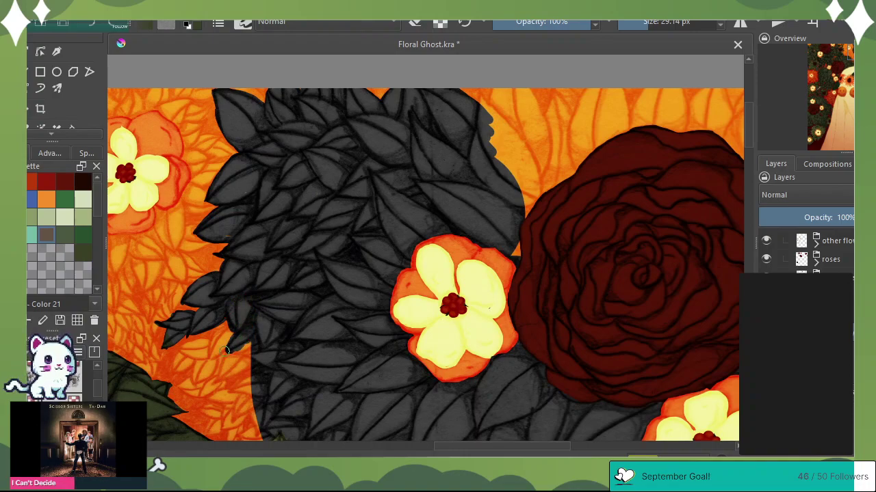
mouse_move(227, 320)
left_mouse_down()
mouse_move(207, 357)
mouse_move(239, 334)
mouse_move(208, 354)
mouse_move(227, 327)
mouse_move(232, 352)
mouse_move(224, 362)
mouse_move(249, 351)
mouse_move(246, 380)
left_mouse_up()
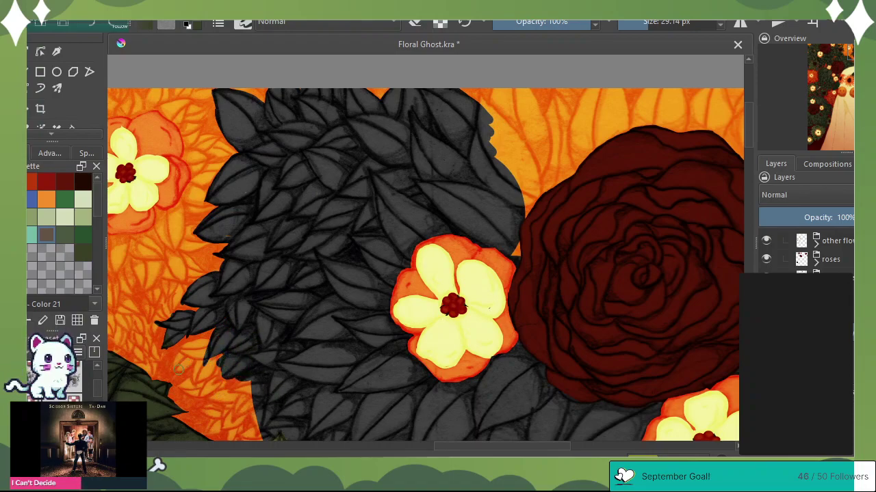
mouse_move(180, 371)
left_mouse_down()
mouse_move(200, 351)
mouse_move(174, 373)
mouse_move(180, 350)
mouse_move(202, 357)
mouse_move(181, 350)
left_mouse_up()
mouse_move(191, 344)
left_mouse_down()
mouse_move(222, 348)
mouse_move(197, 348)
mouse_move(208, 356)
mouse_move(182, 354)
mouse_move(177, 367)
mouse_move(201, 354)
mouse_move(199, 385)
mouse_move(194, 353)
mouse_move(194, 381)
mouse_move(193, 368)
mouse_move(178, 388)
mouse_move(210, 390)
mouse_move(198, 364)
mouse_move(224, 371)
mouse_move(221, 355)
mouse_move(222, 385)
mouse_move(210, 391)
mouse_move(231, 405)
mouse_move(213, 394)
mouse_move(252, 392)
mouse_move(254, 380)
mouse_move(230, 396)
mouse_move(253, 391)
mouse_move(235, 412)
mouse_move(255, 394)
mouse_move(253, 435)
mouse_move(226, 409)
mouse_move(218, 425)
mouse_move(199, 414)
mouse_move(207, 430)
mouse_move(260, 431)
left_mouse_up()
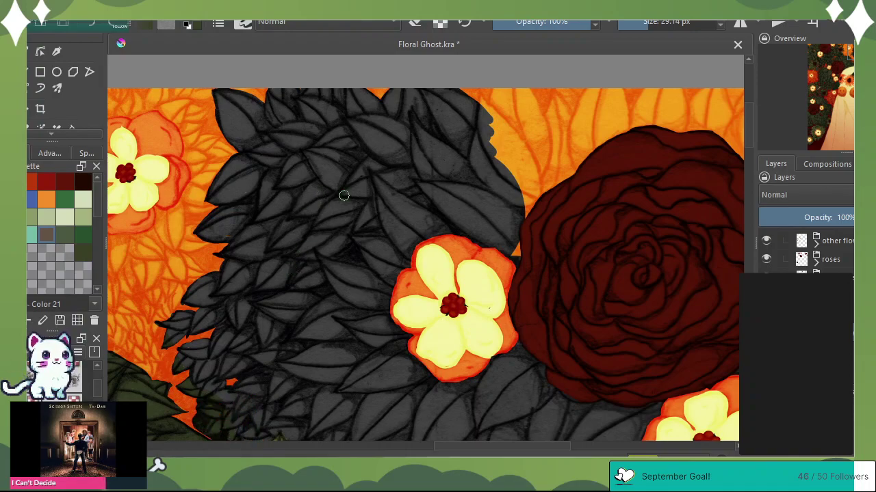
Paint tall upright grey leaves over the orange background between the bush and the large dark red rose, continuing above the rose
left_click_drag(481, 91, 477, 142)
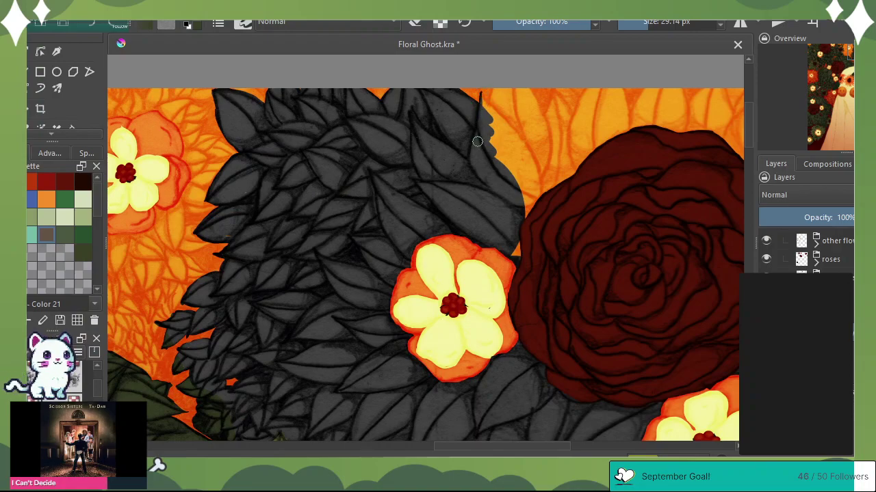
mouse_move(481, 91)
left_mouse_down()
mouse_move(525, 147)
mouse_move(510, 132)
mouse_move(533, 209)
mouse_move(528, 246)
mouse_move(513, 260)
mouse_move(520, 187)
mouse_move(510, 163)
mouse_move(494, 162)
mouse_move(490, 142)
mouse_move(522, 166)
mouse_move(479, 95)
mouse_move(540, 169)
left_mouse_up()
mouse_move(495, 91)
left_mouse_down()
mouse_move(532, 138)
mouse_move(522, 92)
mouse_move(536, 109)
mouse_move(520, 80)
mouse_move(545, 133)
mouse_move(538, 113)
mouse_move(547, 195)
mouse_move(549, 160)
mouse_move(572, 150)
mouse_move(575, 163)
mouse_move(565, 185)
mouse_move(576, 121)
mouse_move(562, 129)
mouse_move(538, 107)
mouse_move(554, 90)
mouse_move(586, 129)
mouse_move(552, 92)
mouse_move(546, 127)
mouse_move(555, 95)
mouse_move(590, 101)
mouse_move(592, 123)
mouse_move(593, 77)
mouse_move(564, 100)
mouse_move(563, 81)
mouse_move(595, 87)
left_mouse_up()
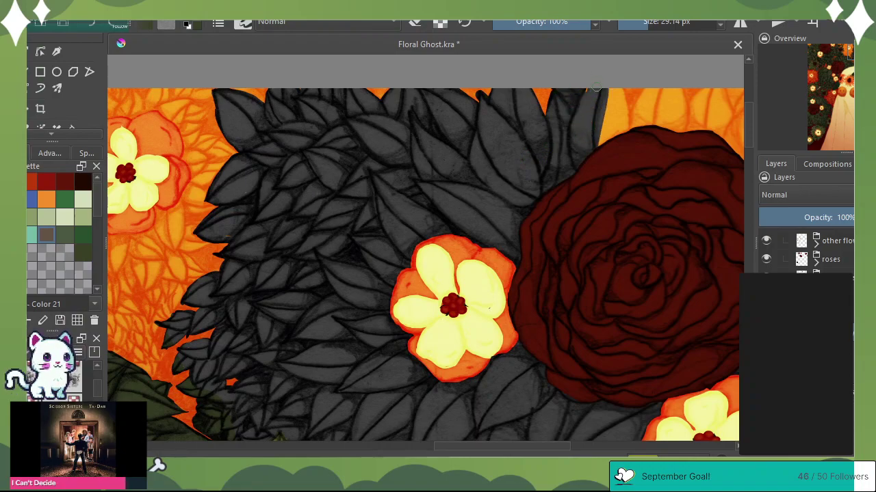
mouse_move(592, 147)
left_mouse_down()
mouse_move(604, 158)
mouse_move(615, 83)
mouse_move(624, 144)
mouse_move(647, 94)
mouse_move(636, 122)
mouse_move(645, 95)
mouse_move(637, 110)
left_mouse_up()
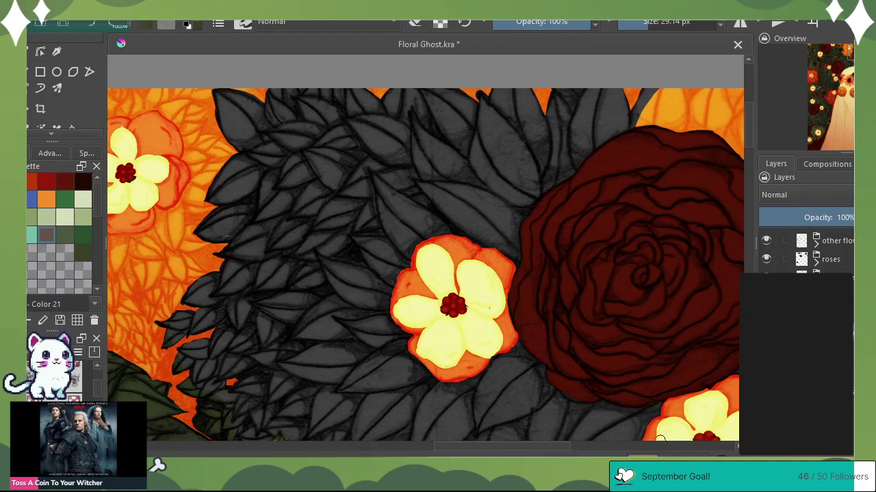
mouse_move(650, 97)
left_mouse_down()
mouse_move(664, 125)
mouse_move(675, 121)
mouse_move(675, 82)
mouse_move(686, 107)
mouse_move(684, 97)
mouse_move(675, 139)
mouse_move(711, 82)
mouse_move(689, 99)
mouse_move(707, 99)
mouse_move(710, 89)
mouse_move(705, 106)
mouse_move(712, 92)
mouse_move(719, 98)
mouse_move(724, 128)
mouse_move(736, 110)
mouse_move(725, 139)
left_mouse_up()
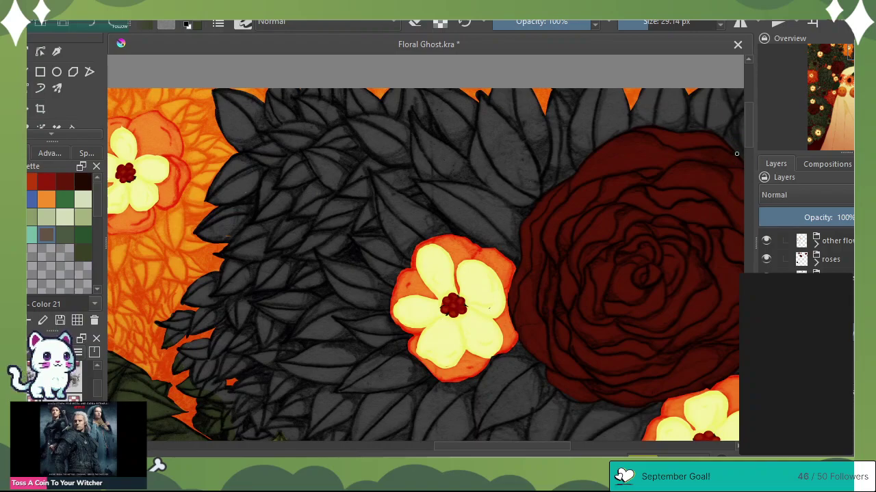
Erase stray paint from the grey leaf tips at the canvas's upper edge and from the leaf edges beside the dark green foliage
left_click(417, 23)
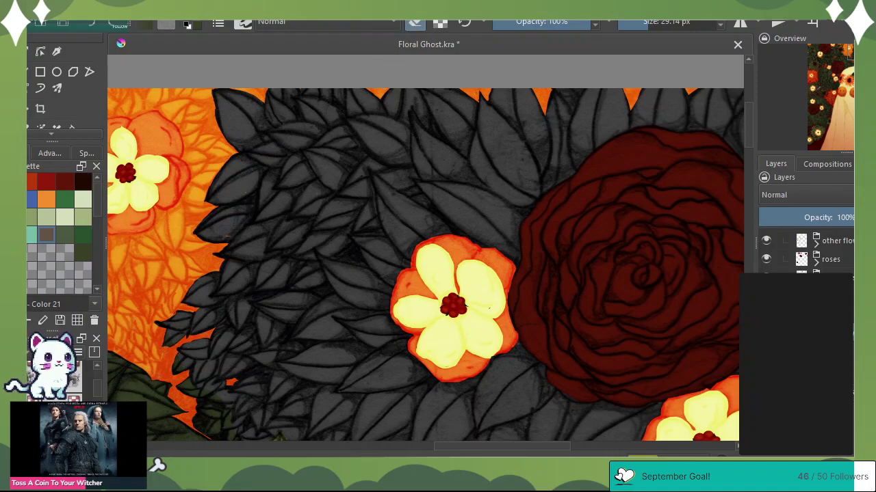
left_click(417, 22)
left_click_drag(851, 56, 851, 61)
left_click(414, 22)
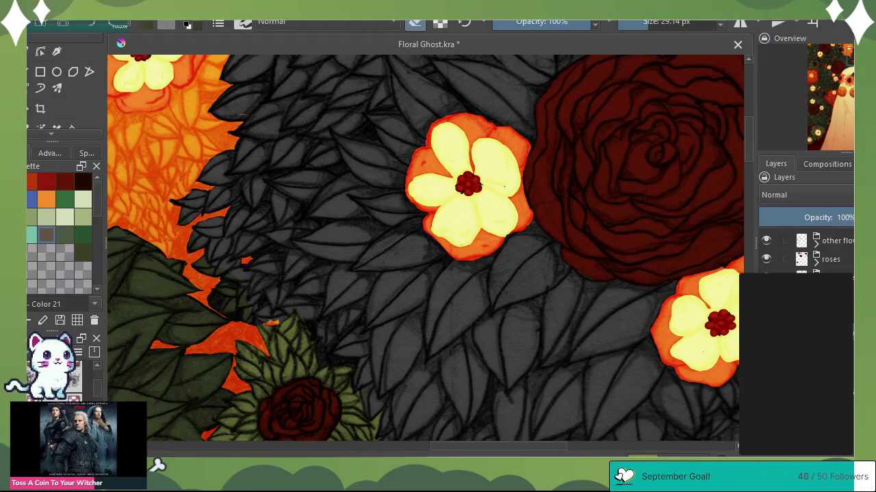
mouse_move(213, 290)
left_mouse_down()
mouse_move(226, 298)
mouse_move(214, 316)
mouse_move(219, 301)
mouse_move(210, 306)
left_mouse_up()
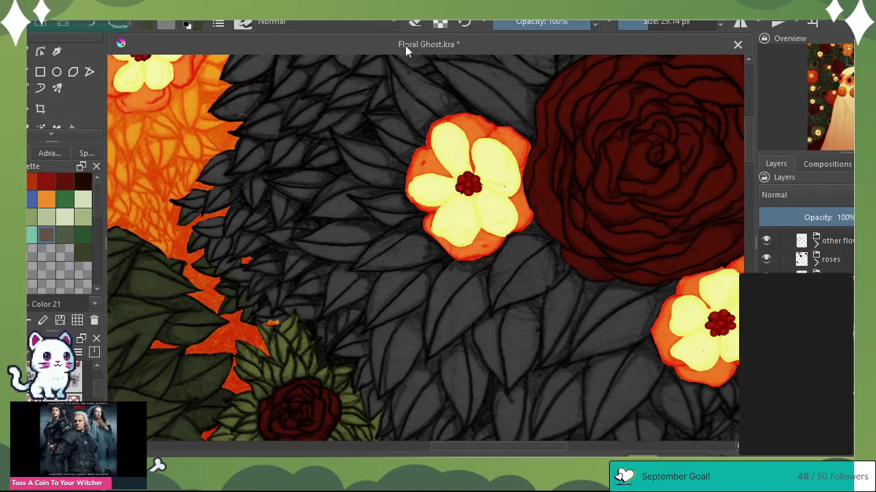
Cover the orange gap above the small rose's green leaves with grey and refine the neighbouring leaf tips with brush and eraser
left_click(414, 21)
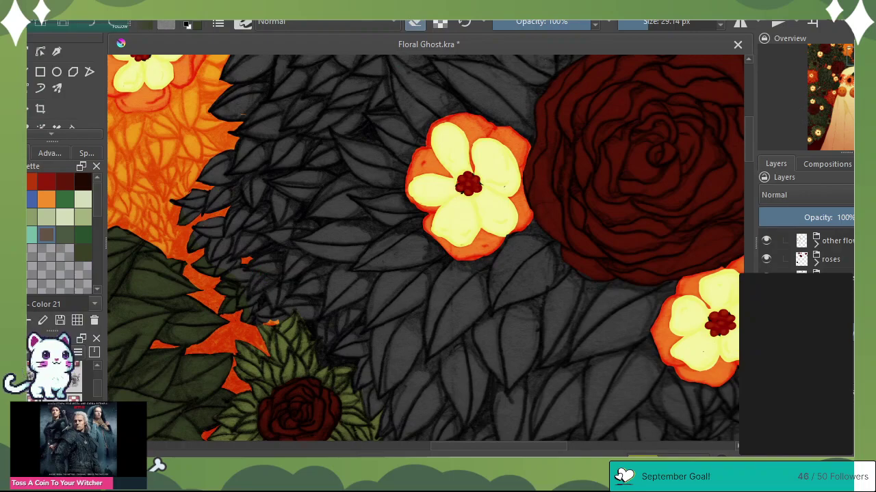
left_click_drag(850, 58, 855, 56)
left_click_drag(615, 181, 705, 195)
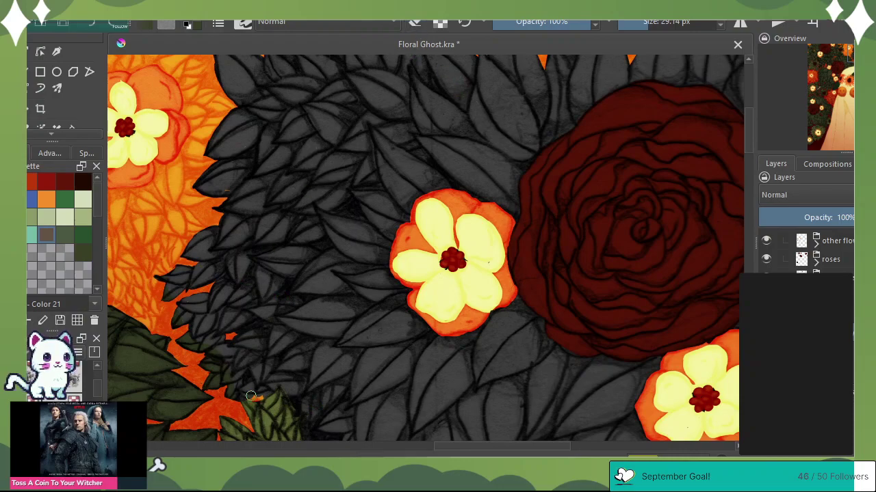
left_click_drag(259, 396, 250, 394)
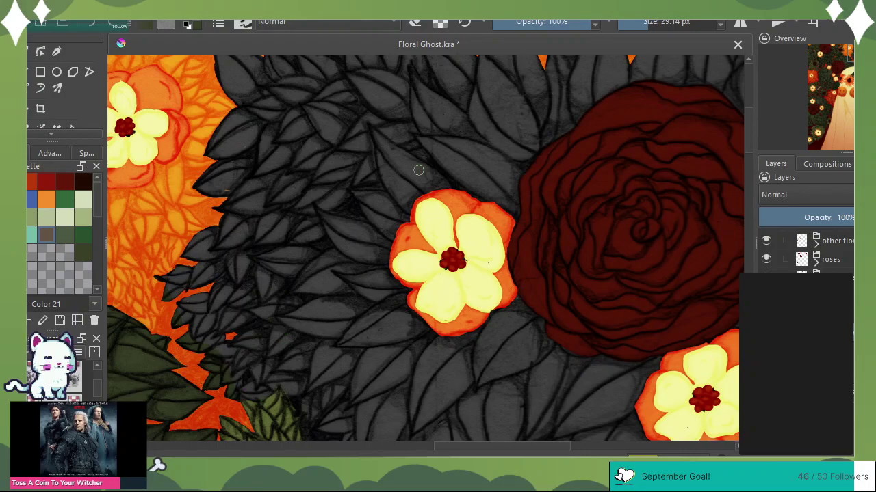
left_click(415, 22)
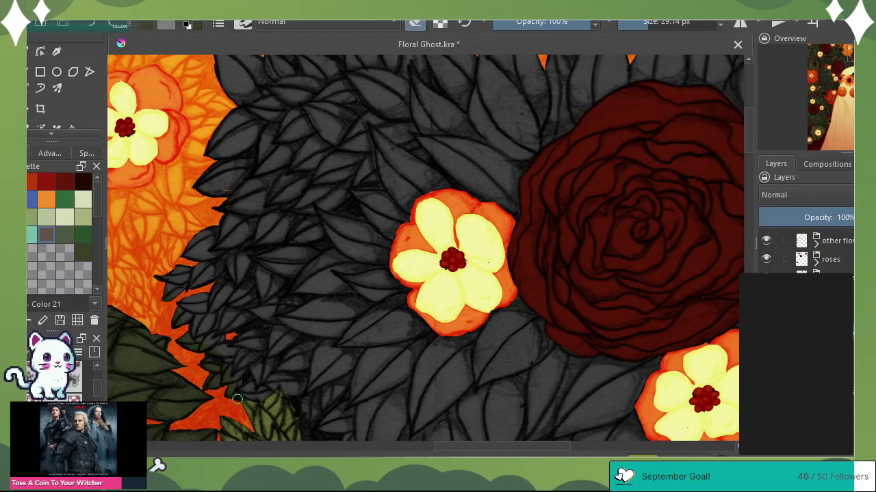
left_click_drag(231, 394, 224, 388)
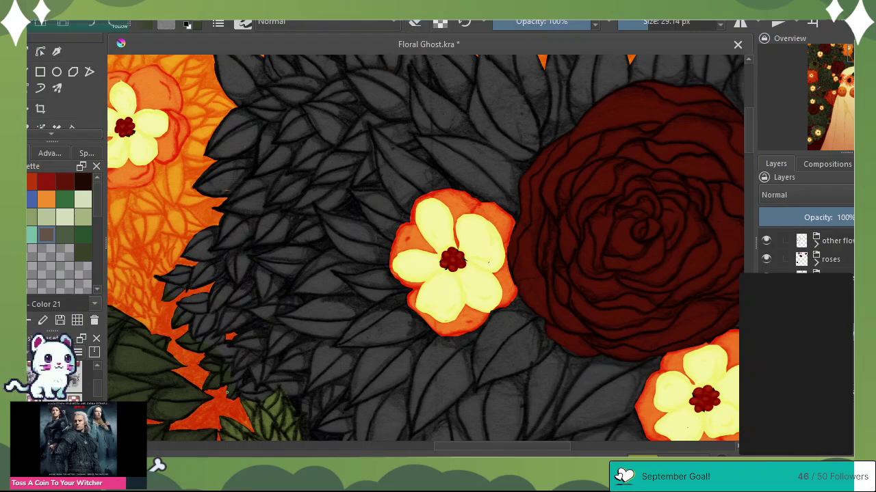
left_click_drag(229, 390, 227, 392)
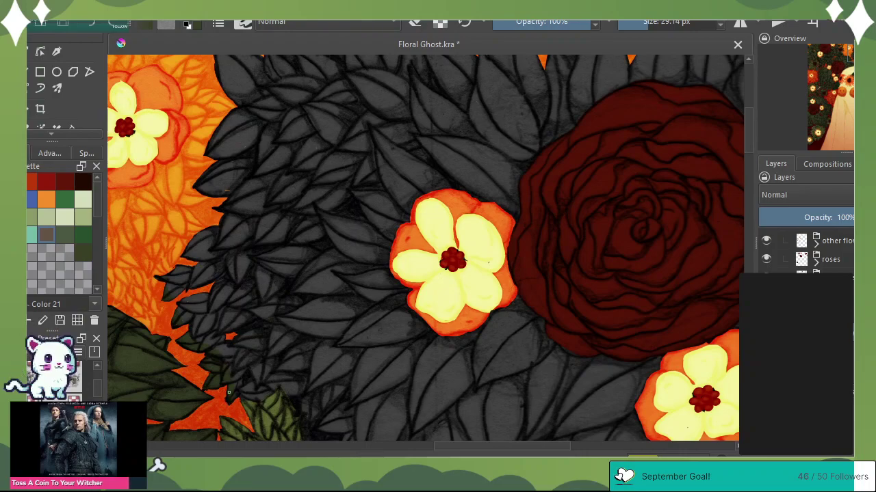
Erase small orange gaps between the grey leaves, from above the pale yellow flower down to the small green leaves
left_click(415, 21)
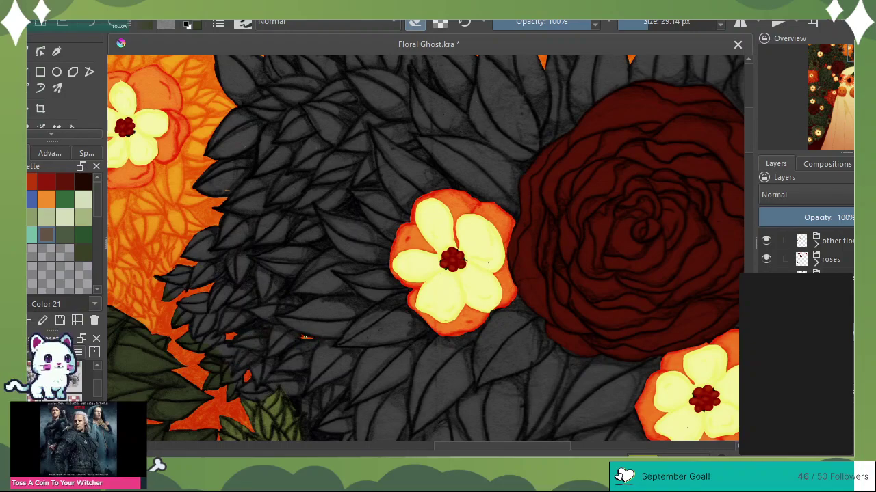
mouse_move(300, 336)
left_mouse_down()
mouse_move(312, 338)
mouse_move(293, 345)
left_mouse_up()
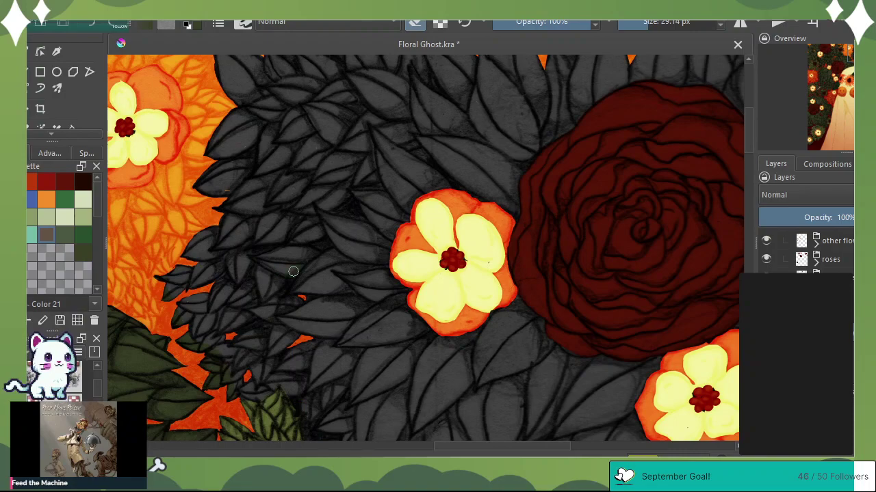
left_click_drag(310, 244, 320, 251)
left_click_drag(331, 246, 326, 241)
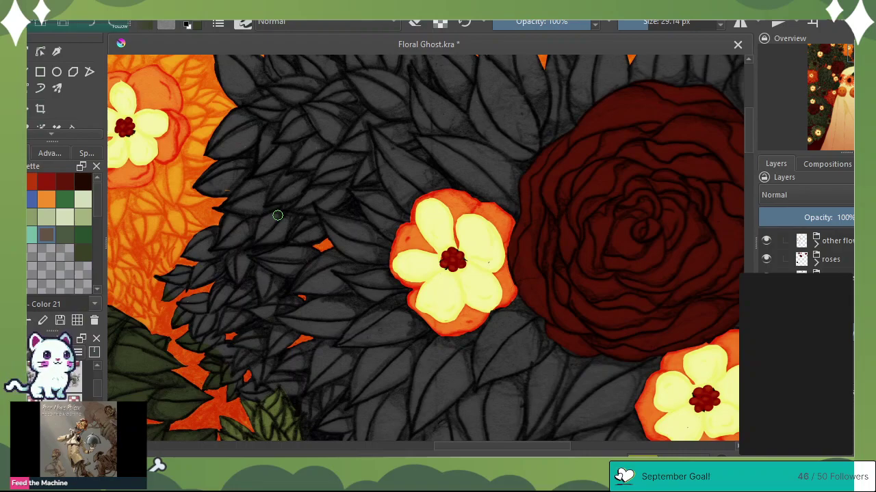
left_click(415, 23)
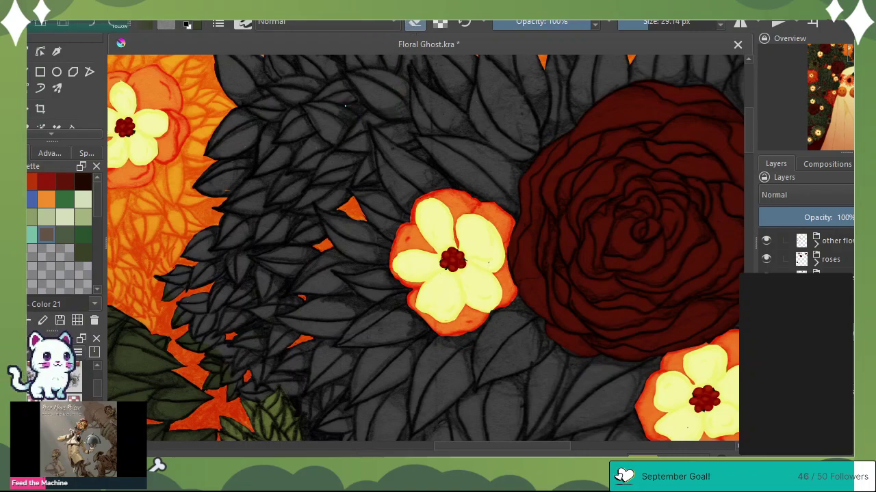
left_click_drag(345, 104, 355, 110)
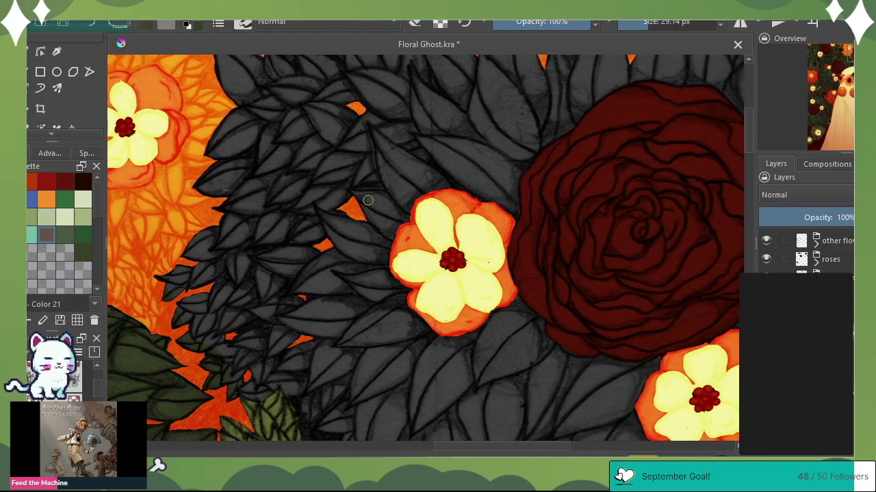
left_click(415, 23)
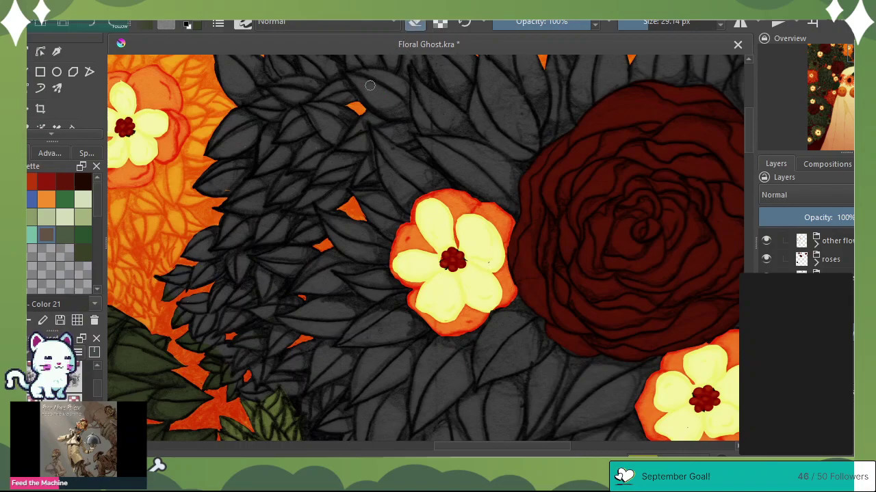
mouse_move(299, 399)
left_mouse_down()
mouse_move(301, 421)
mouse_move(297, 405)
left_mouse_up()
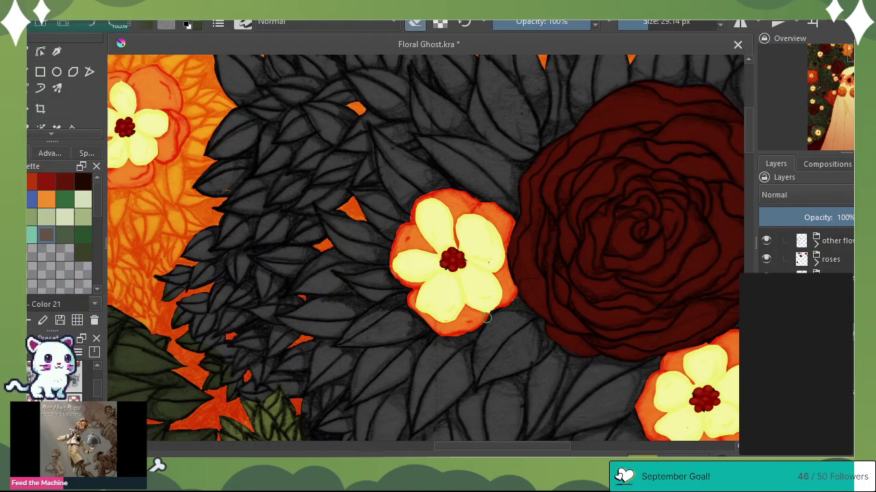
Paint the grey leaves around the pale yellow flower and large rose dark green with a brush of about 156 px
key("Page_Up")
left_click(198, 21)
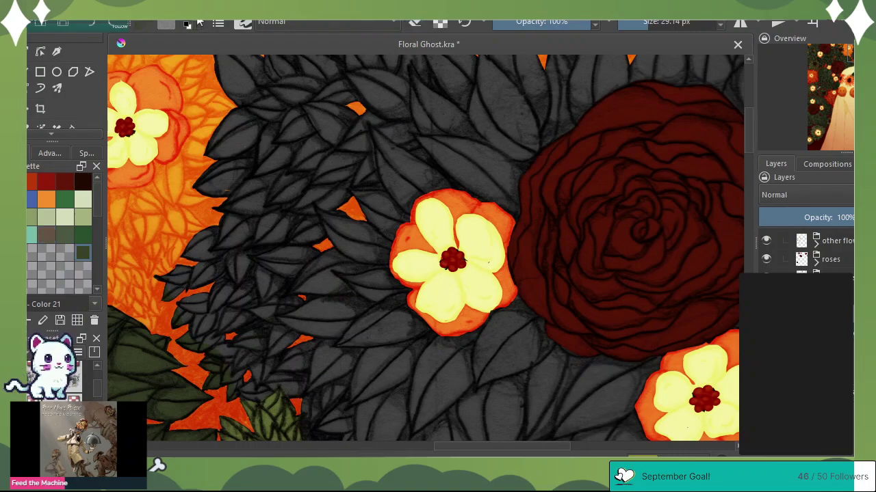
left_click(669, 23)
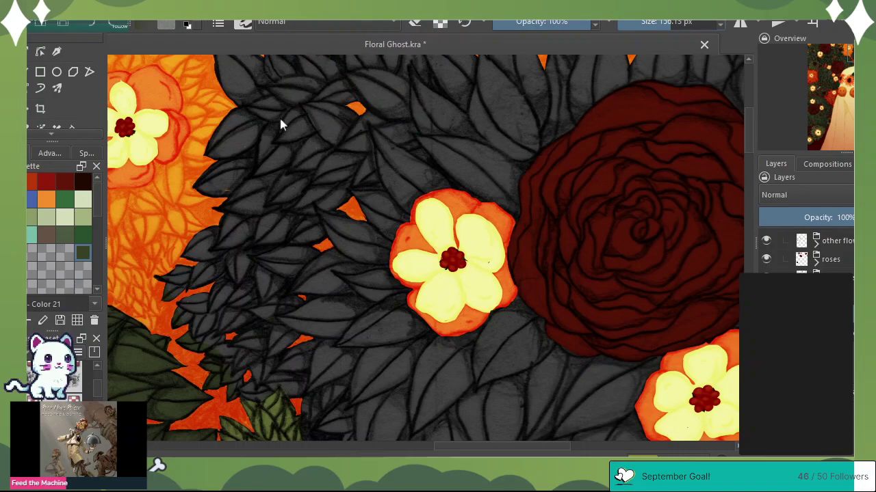
mouse_move(310, 89)
left_mouse_down()
mouse_move(261, 95)
mouse_move(224, 132)
mouse_move(211, 152)
mouse_move(238, 156)
mouse_move(247, 208)
mouse_move(240, 165)
mouse_move(216, 224)
mouse_move(163, 284)
mouse_move(197, 317)
mouse_move(238, 380)
mouse_move(295, 378)
mouse_move(364, 302)
mouse_move(381, 230)
mouse_move(368, 201)
mouse_move(332, 259)
mouse_move(370, 213)
mouse_move(347, 96)
mouse_move(365, 181)
mouse_move(404, 57)
mouse_move(448, 65)
mouse_move(437, 62)
mouse_move(500, 166)
mouse_move(555, 175)
mouse_move(666, 88)
mouse_move(675, 56)
mouse_move(686, 99)
left_mouse_up()
mouse_move(521, 342)
left_mouse_down()
mouse_move(447, 371)
mouse_move(390, 445)
mouse_move(586, 390)
mouse_move(612, 420)
mouse_move(636, 403)
left_mouse_up()
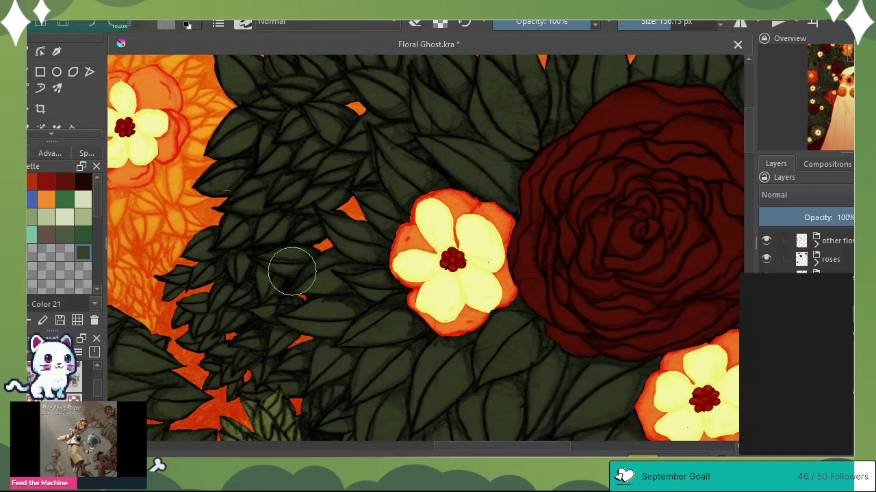
Cover the orange background on the far side of the large dark red rose with grey
mouse_move(858, 56)
left_mouse_down()
mouse_move(857, 70)
mouse_move(863, 54)
left_mouse_up()
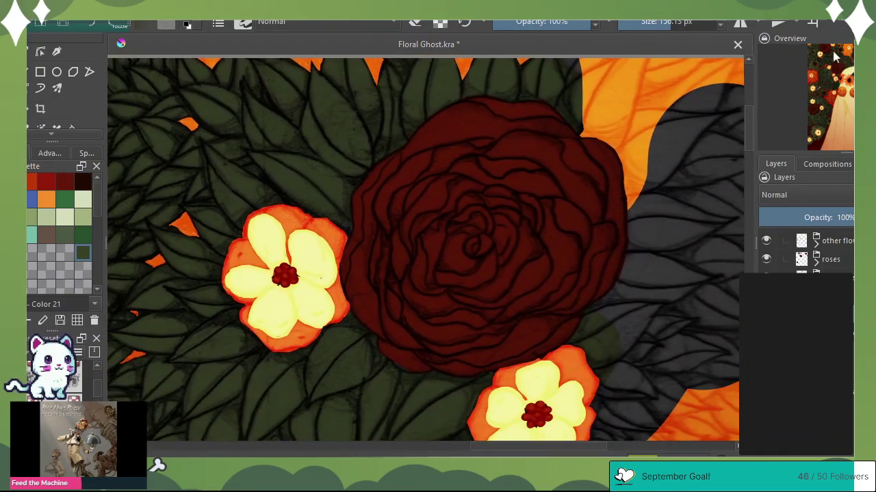
left_click(200, 20)
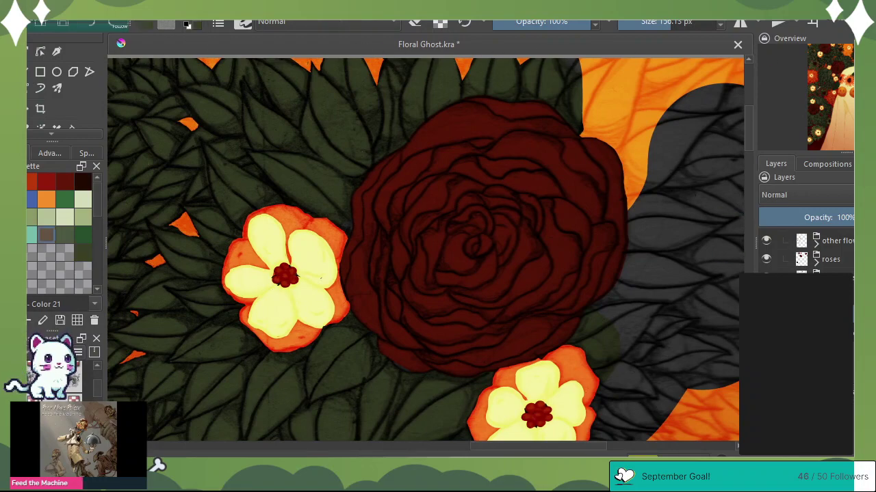
mouse_move(588, 157)
left_mouse_down()
mouse_move(593, 115)
mouse_move(605, 109)
mouse_move(662, 147)
mouse_move(738, 91)
left_mouse_up()
mouse_move(690, 313)
left_mouse_down()
mouse_move(675, 374)
mouse_move(639, 443)
mouse_move(662, 448)
mouse_move(728, 374)
mouse_move(726, 431)
left_mouse_up()
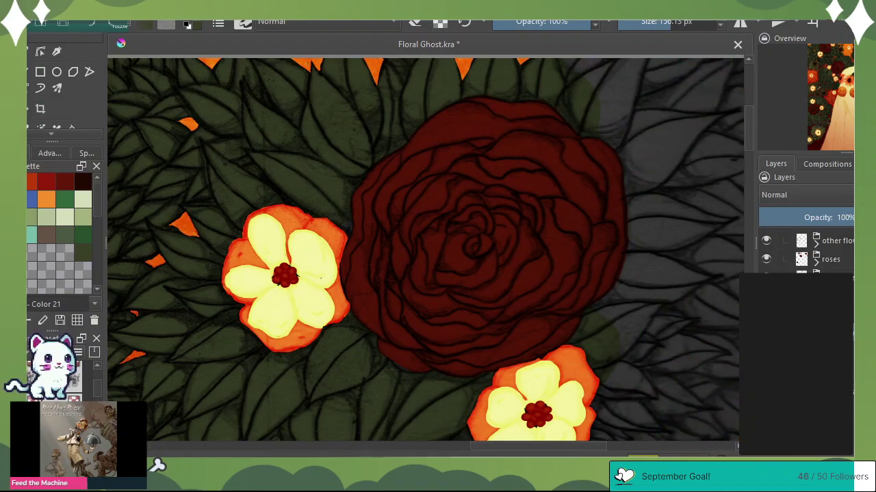
Extend the grey beneath the lower yellow flower and over the orange patch between the small rose's leaves and the ghost's head
left_click_drag(865, 54, 865, 67)
mouse_move(597, 255)
left_mouse_down()
mouse_move(572, 280)
mouse_move(557, 273)
mouse_move(550, 345)
mouse_move(562, 347)
mouse_move(558, 337)
mouse_move(595, 283)
mouse_move(628, 268)
mouse_move(665, 234)
mouse_move(696, 226)
mouse_move(723, 243)
mouse_move(688, 209)
left_mouse_up()
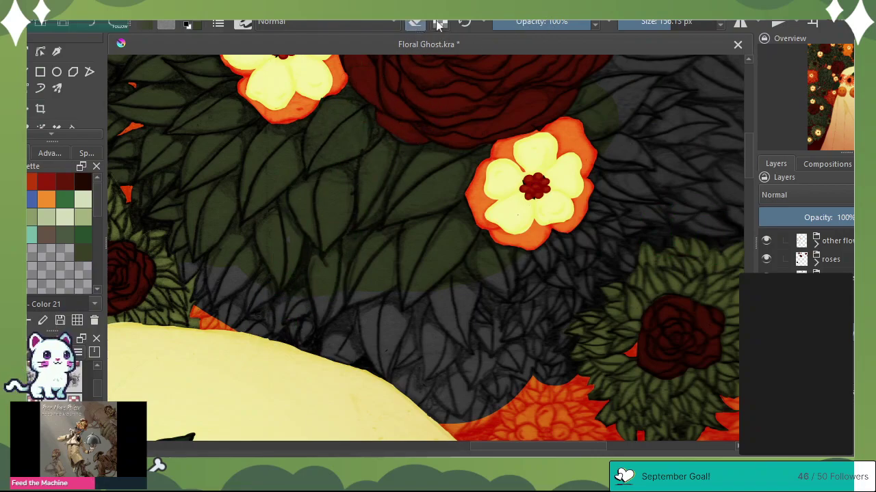
left_click(414, 23)
left_click_drag(191, 314, 234, 342)
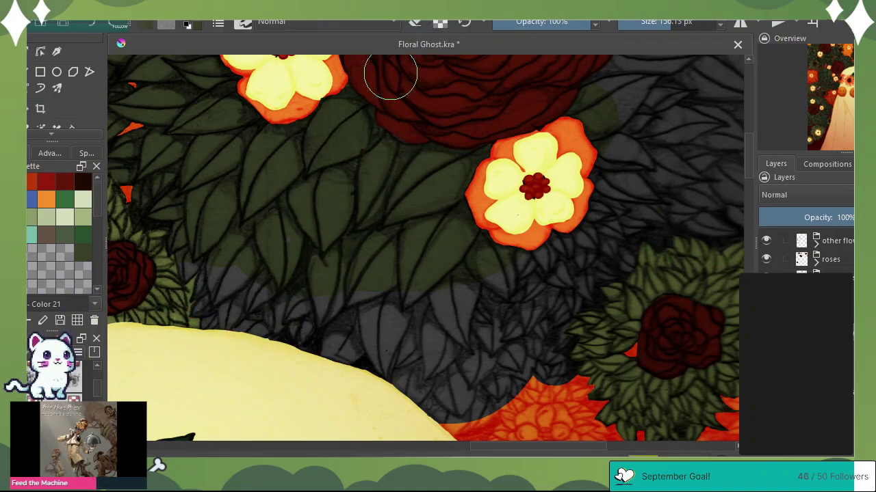
Erase orange gaps between the leaf tips above the ghost's pale head with the eraser at 13.45 px
left_click(415, 24)
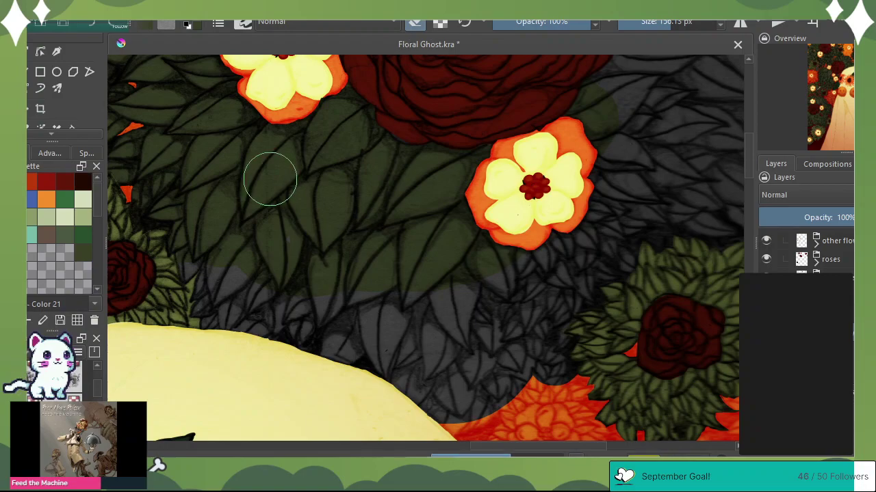
left_click(639, 23)
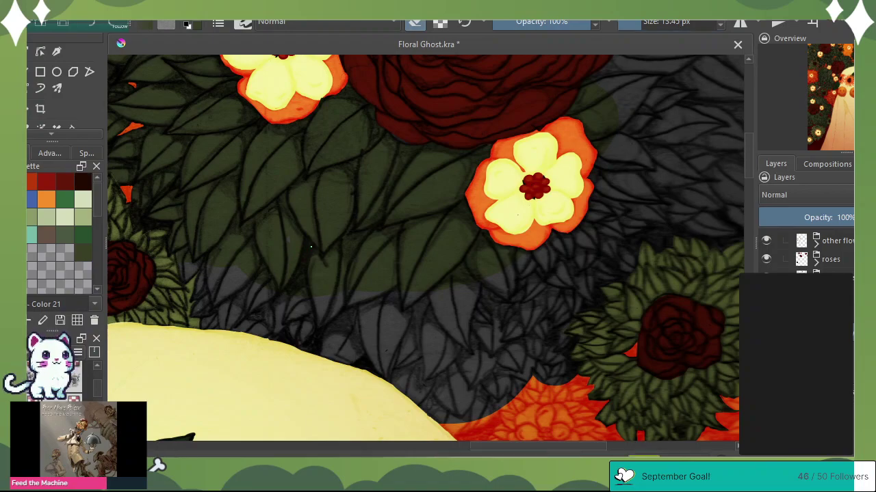
left_click_drag(309, 251, 303, 276)
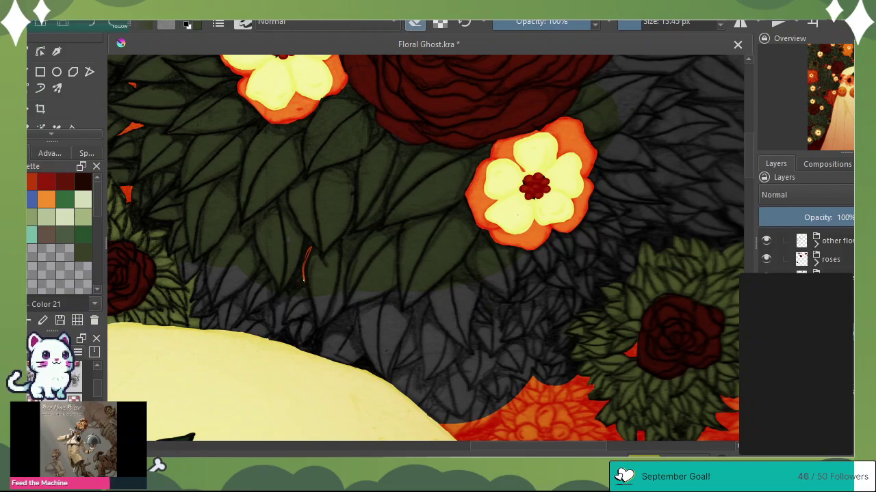
mouse_move(303, 285)
left_mouse_down()
mouse_move(292, 292)
mouse_move(303, 269)
mouse_move(291, 283)
left_mouse_up()
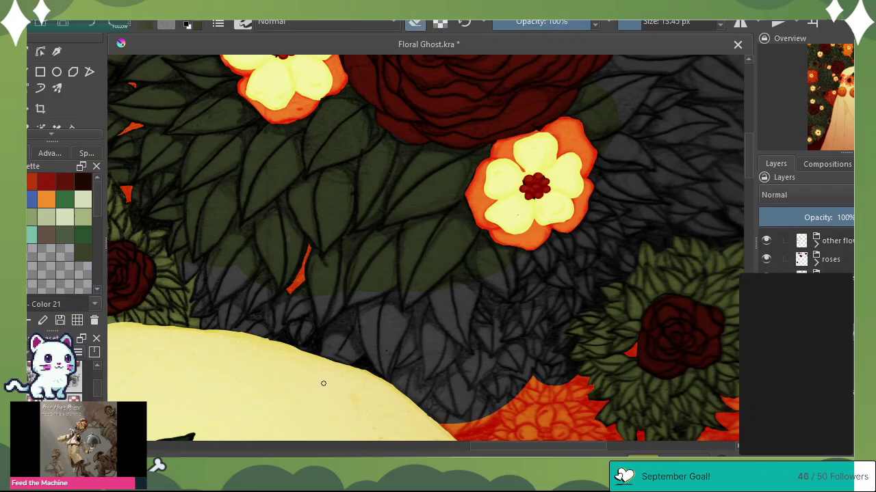
mouse_move(288, 333)
left_mouse_down()
mouse_move(297, 347)
mouse_move(277, 339)
mouse_move(290, 342)
mouse_move(288, 332)
mouse_move(294, 355)
mouse_move(309, 343)
mouse_move(309, 353)
mouse_move(324, 331)
left_mouse_up()
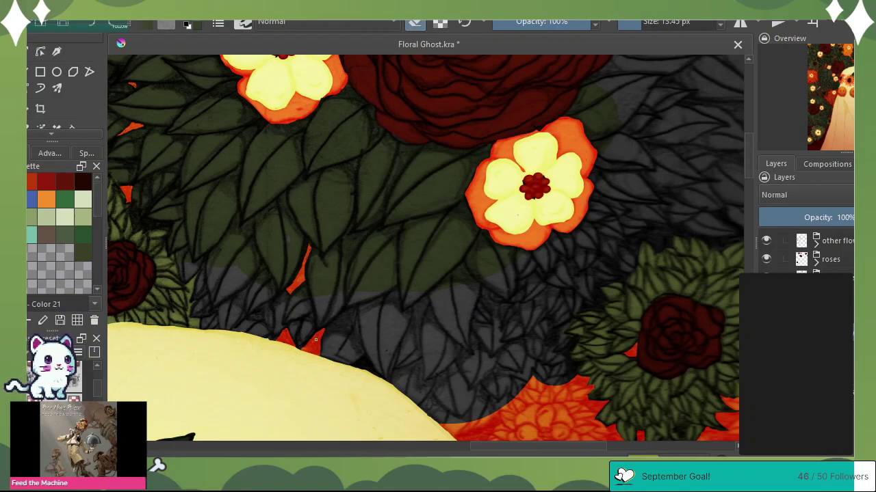
mouse_move(366, 357)
left_mouse_down()
mouse_move(379, 374)
mouse_move(354, 367)
mouse_move(366, 371)
left_mouse_up()
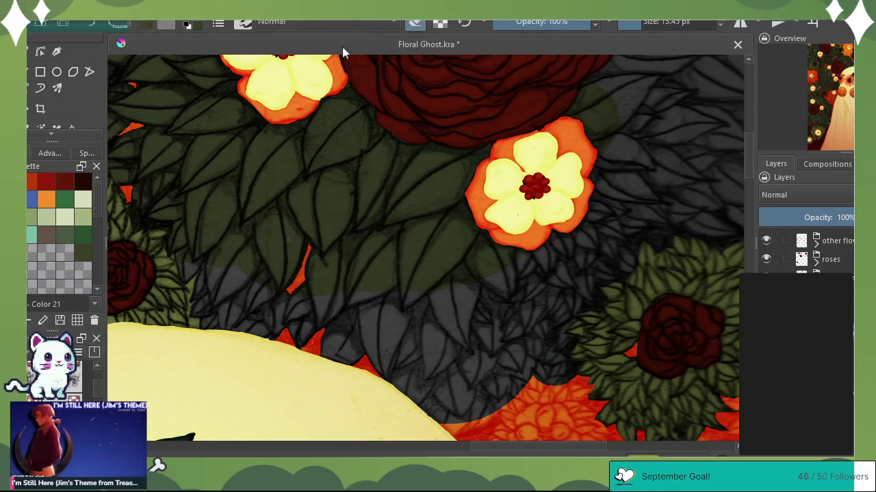
Reshape the rounded grey edge above the orange flower into leaf tips with the brush, and erase the stray grey strokes
mouse_move(560, 377)
left_mouse_down()
mouse_move(492, 415)
mouse_move(546, 372)
mouse_move(479, 423)
mouse_move(514, 389)
mouse_move(439, 434)
left_mouse_up()
left_click_drag(499, 415, 456, 442)
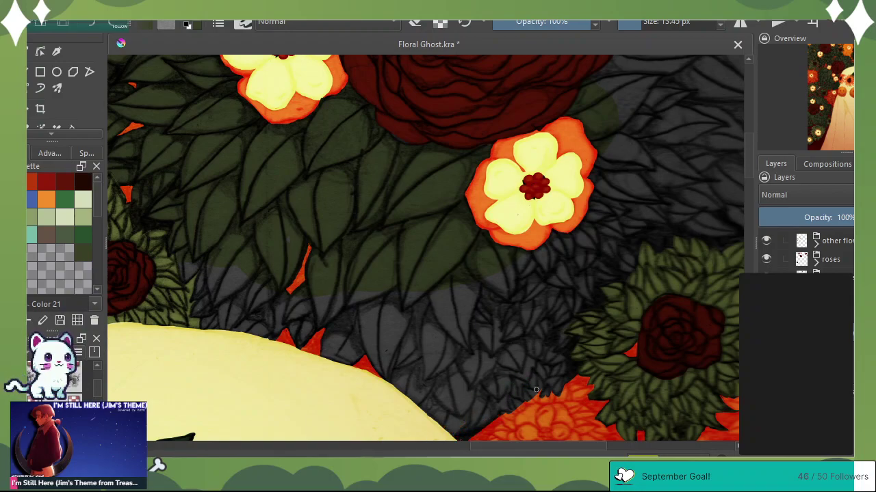
mouse_move(531, 401)
left_mouse_down()
mouse_move(472, 441)
mouse_move(507, 421)
left_mouse_up()
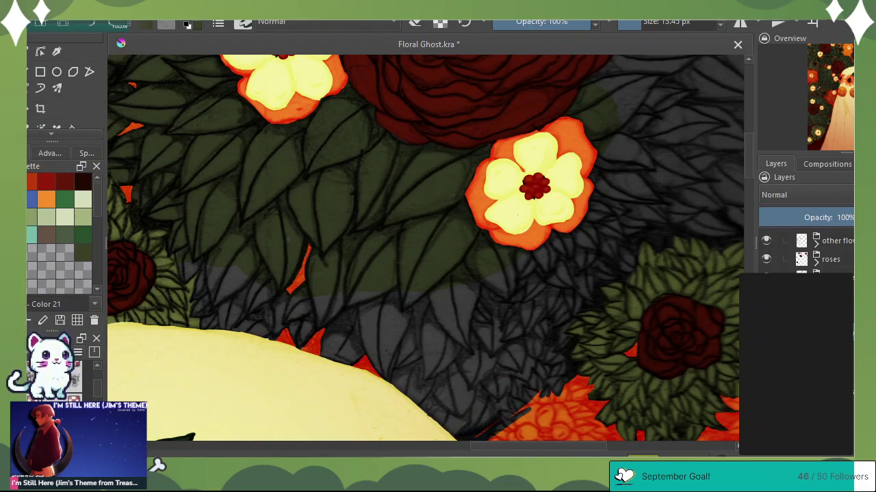
left_click(415, 23)
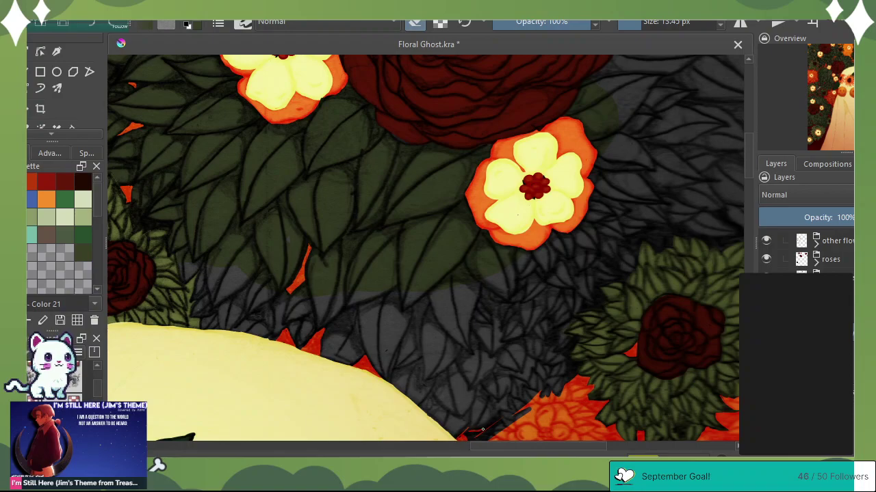
left_click_drag(490, 425, 502, 425)
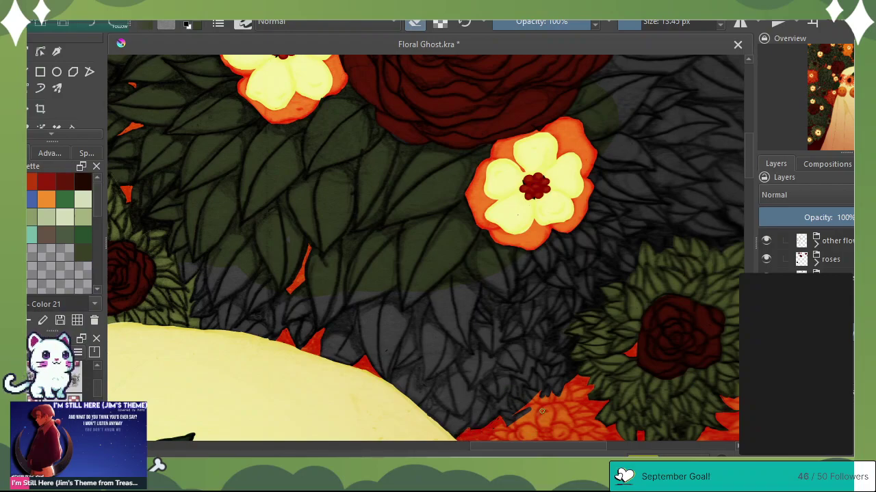
left_click_drag(529, 411, 502, 423)
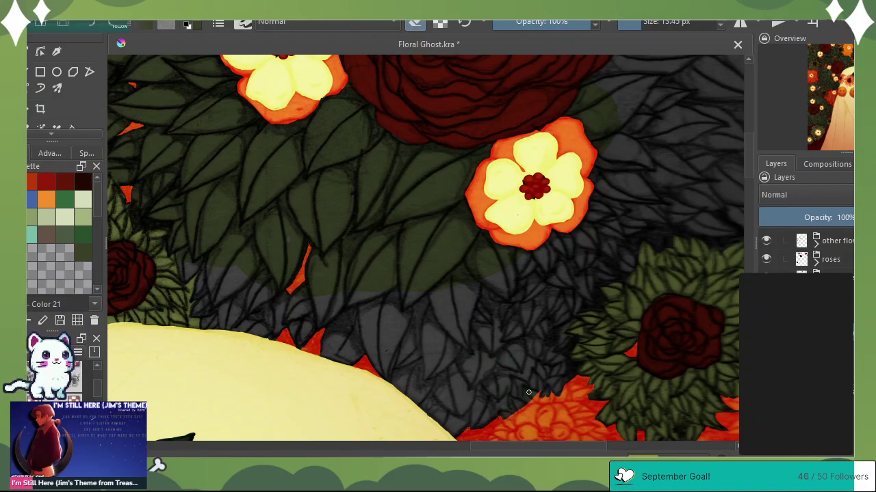
Erase the grey overlapping the orange flower's upper petals, following the pointed leaf tips
mouse_move(529, 393)
left_mouse_down()
mouse_move(550, 397)
mouse_move(569, 376)
mouse_move(554, 387)
mouse_move(566, 369)
mouse_move(550, 373)
mouse_move(586, 364)
mouse_move(537, 416)
left_mouse_up()
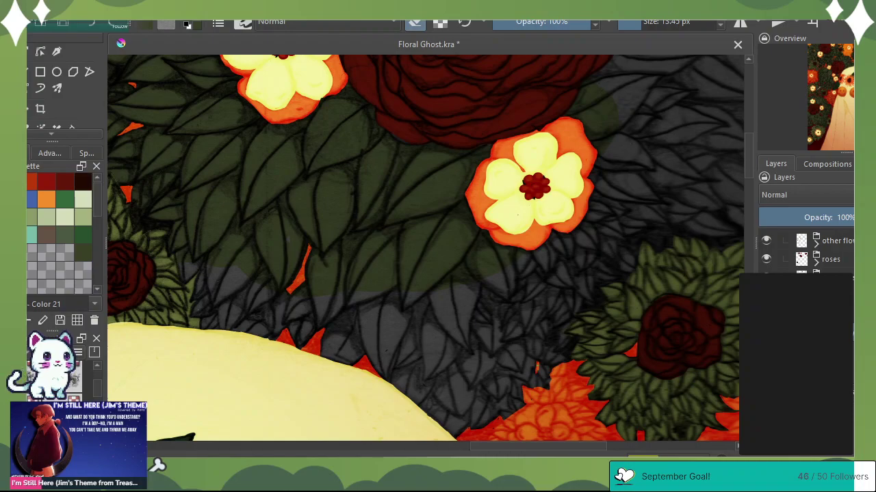
mouse_move(536, 370)
left_mouse_down()
mouse_move(549, 388)
mouse_move(541, 368)
left_mouse_up()
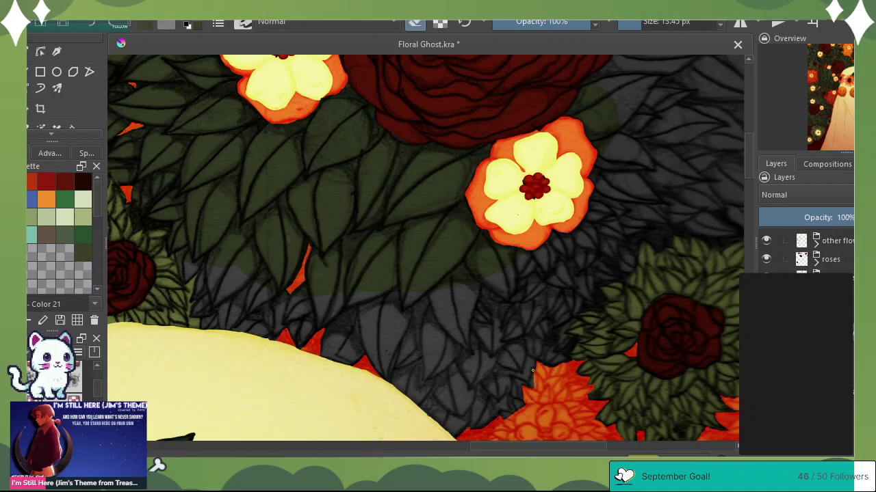
mouse_move(534, 370)
left_mouse_down()
mouse_move(531, 386)
mouse_move(512, 380)
mouse_move(516, 407)
mouse_move(522, 398)
mouse_move(519, 383)
mouse_move(513, 410)
mouse_move(511, 398)
left_mouse_up()
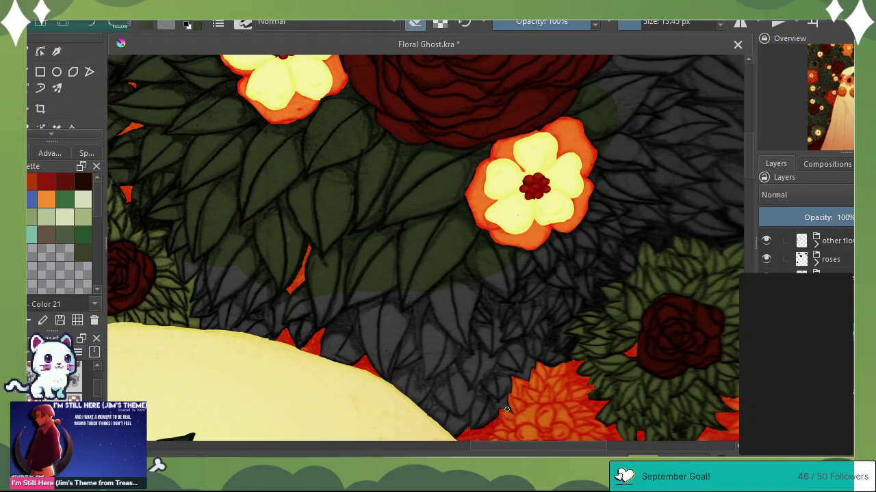
Erase orange gaps between the leaf tips along the near side of the small dark rose's leaves
left_click_drag(559, 328, 556, 341)
left_click_drag(551, 332, 554, 340)
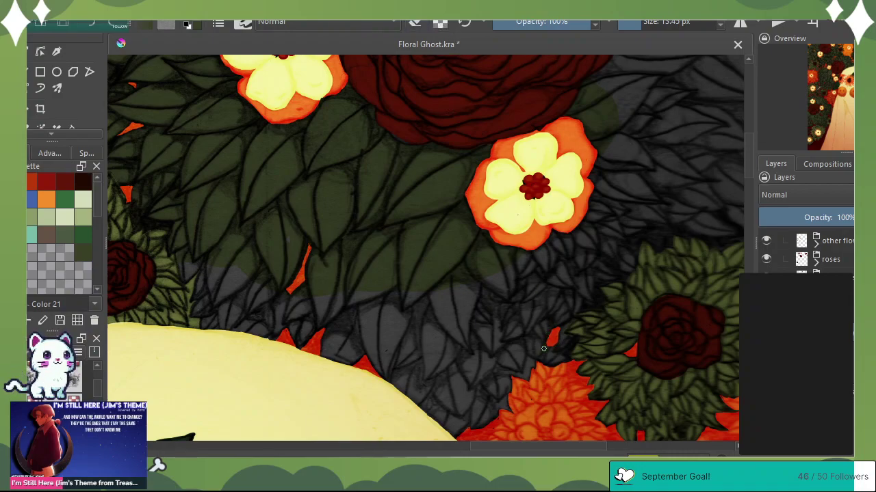
left_click(414, 24)
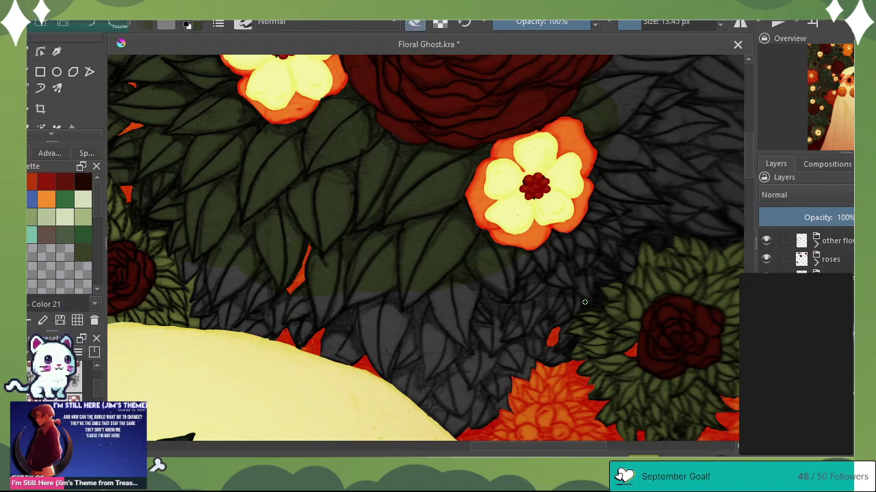
mouse_move(583, 312)
left_mouse_down()
mouse_move(597, 301)
mouse_move(595, 285)
mouse_move(626, 278)
mouse_move(617, 284)
left_mouse_up()
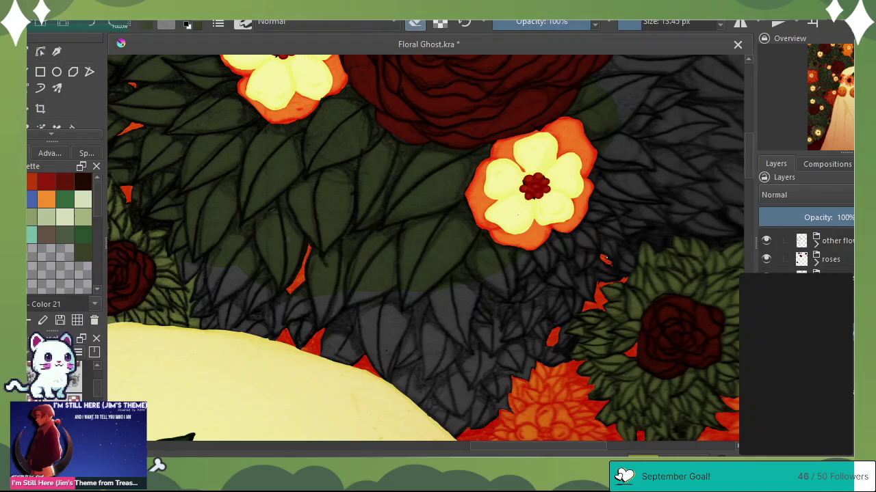
left_click(415, 23)
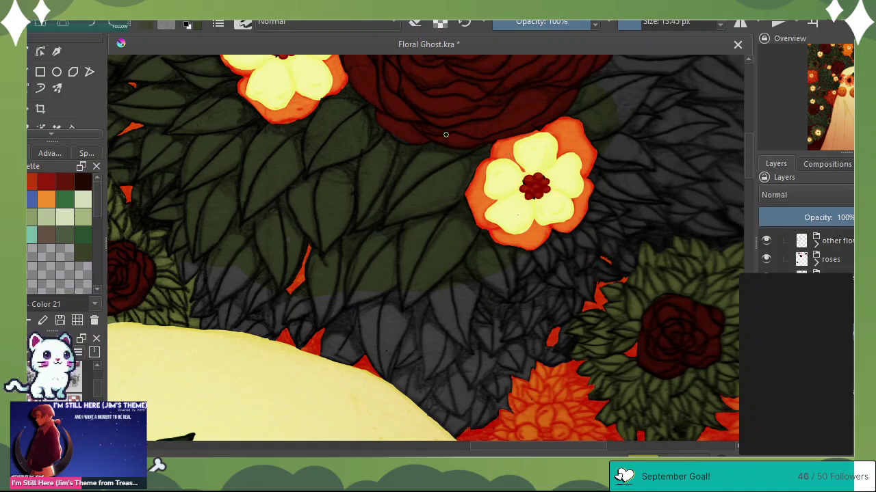
Erase a jagged orange gap above the small dark rose's leaves, outlining the leaf tips finely and clearing the inside at 29.14 px
left_click(419, 21)
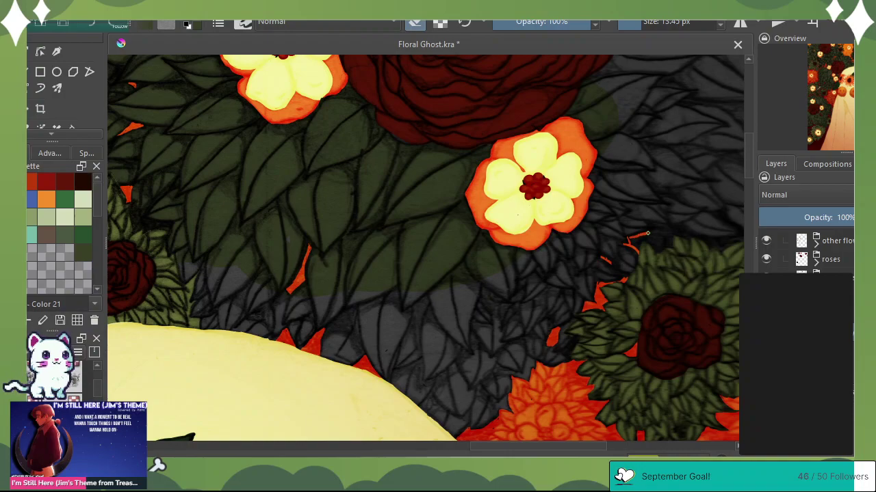
mouse_move(648, 233)
left_mouse_down()
mouse_move(681, 225)
mouse_move(695, 237)
left_mouse_up()
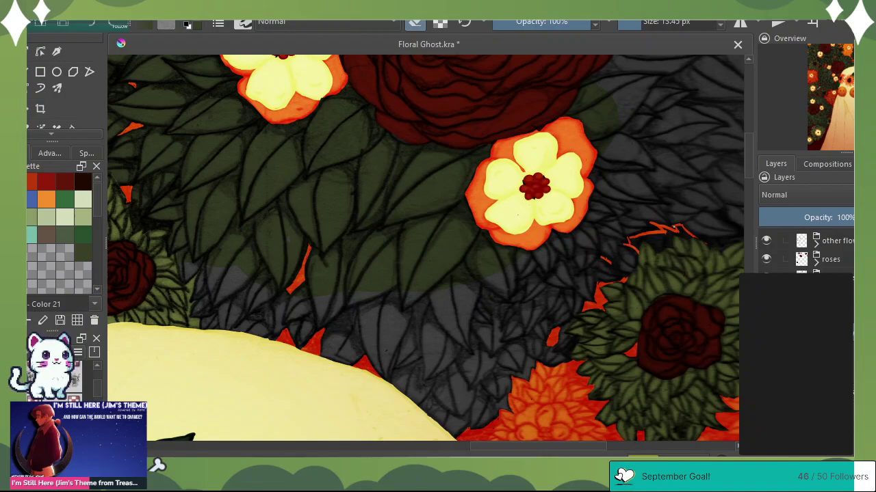
left_click(649, 22)
mouse_move(636, 244)
left_mouse_down()
mouse_move(667, 248)
mouse_move(646, 241)
mouse_move(670, 236)
mouse_move(663, 230)
mouse_move(688, 241)
mouse_move(683, 228)
mouse_move(702, 243)
mouse_move(731, 240)
mouse_move(716, 249)
mouse_move(730, 247)
left_mouse_up()
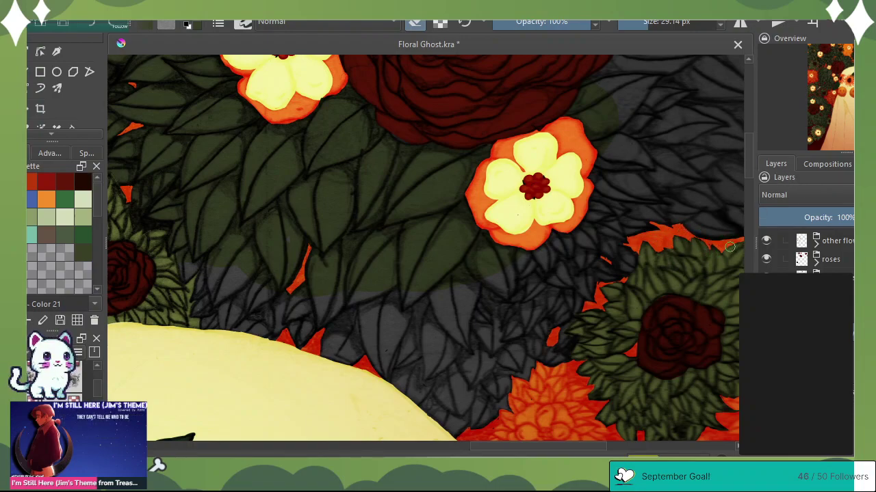
mouse_move(722, 212)
left_mouse_down()
mouse_move(716, 214)
mouse_move(738, 226)
mouse_move(721, 216)
left_mouse_up()
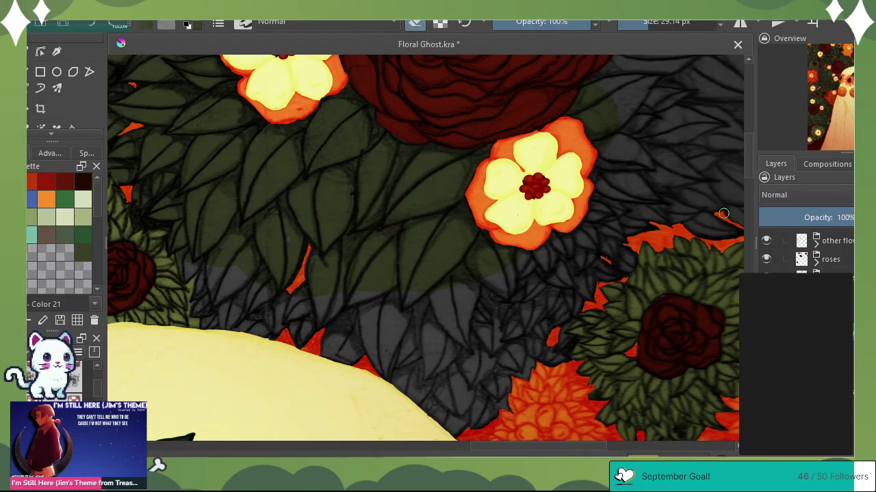
left_click(414, 23)
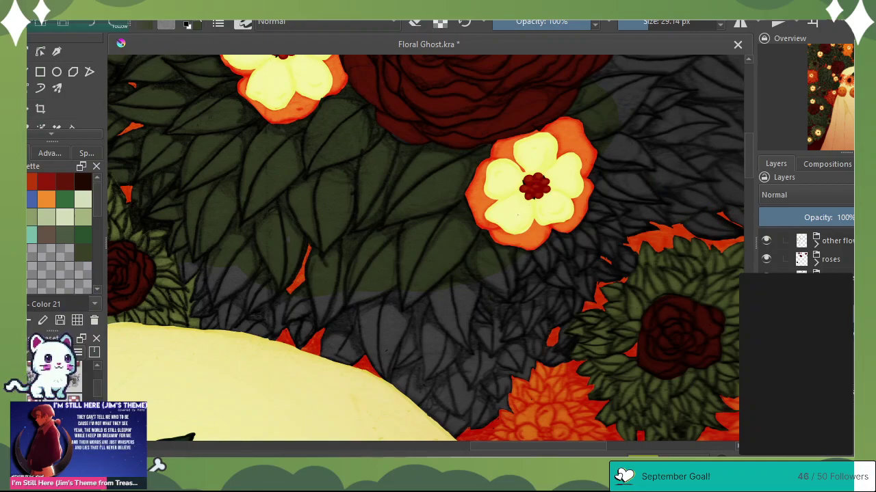
Paint the grey leaves above the ghost's head and around the lower yellow flower dark green, enlarging the brush for the wide areas
left_click(196, 21)
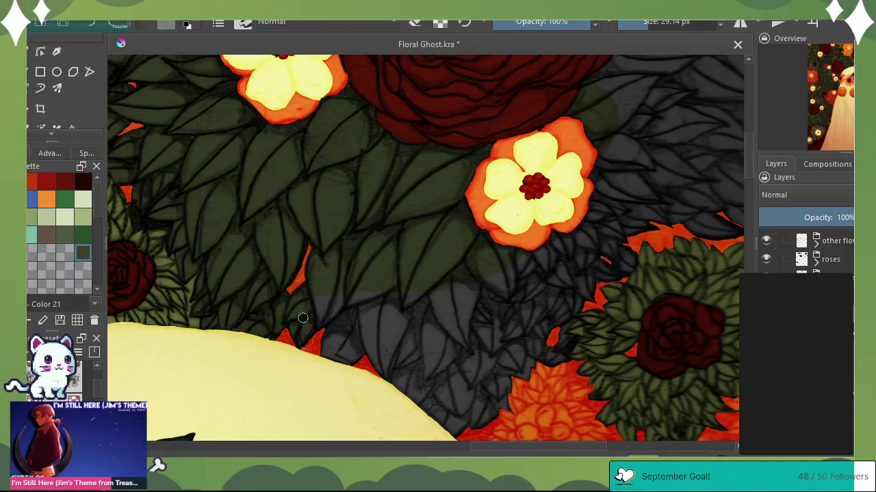
mouse_move(299, 248)
left_mouse_down()
mouse_move(387, 399)
mouse_move(389, 289)
mouse_move(394, 270)
mouse_move(412, 297)
mouse_move(411, 271)
mouse_move(446, 404)
mouse_move(487, 433)
mouse_move(447, 406)
mouse_move(462, 330)
mouse_move(455, 271)
mouse_move(441, 280)
mouse_move(461, 291)
mouse_move(495, 352)
mouse_move(511, 403)
left_mouse_up()
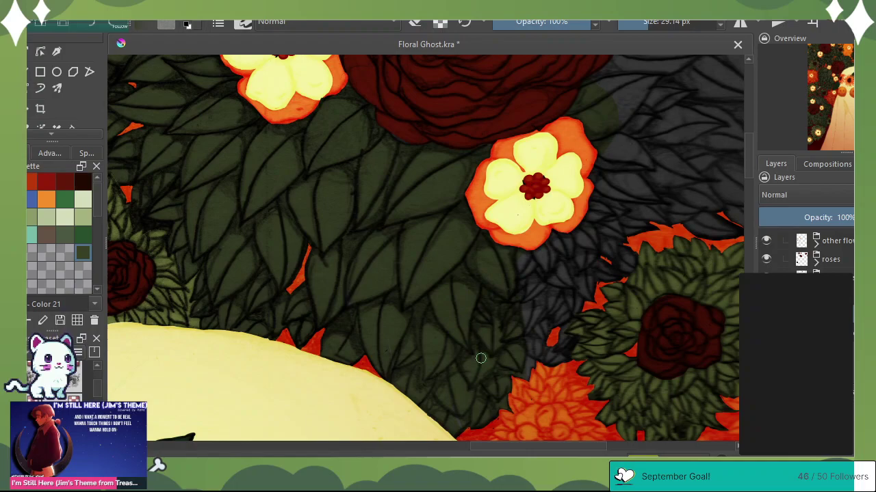
left_click(653, 25)
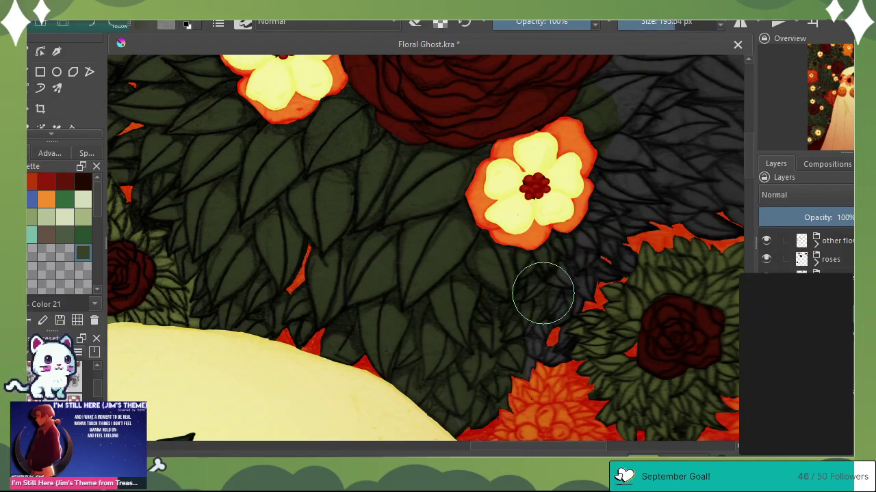
mouse_move(599, 312)
left_mouse_down()
mouse_move(628, 311)
mouse_move(708, 151)
mouse_move(697, 94)
mouse_move(604, 112)
left_mouse_up()
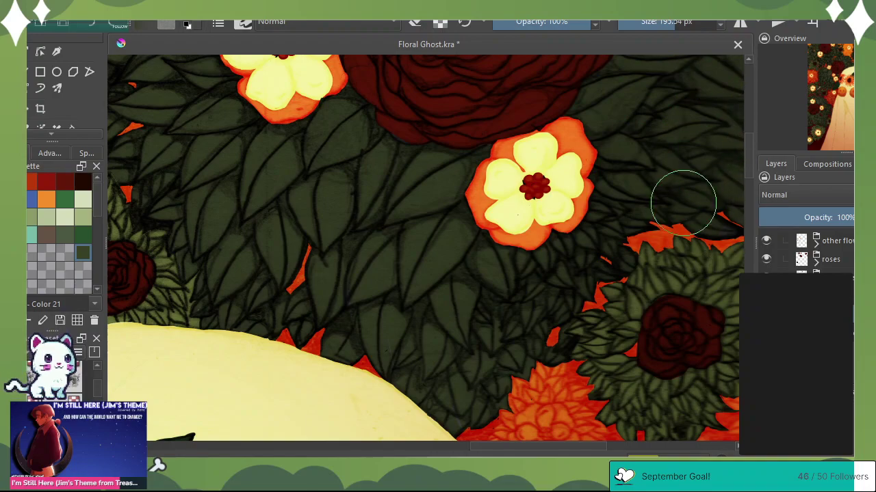
Paint the remaining grey leaves around the large red rose near the canvas corner dark green
mouse_move(520, 103)
left_mouse_down()
mouse_move(412, 145)
mouse_move(368, 355)
mouse_move(413, 429)
left_mouse_up()
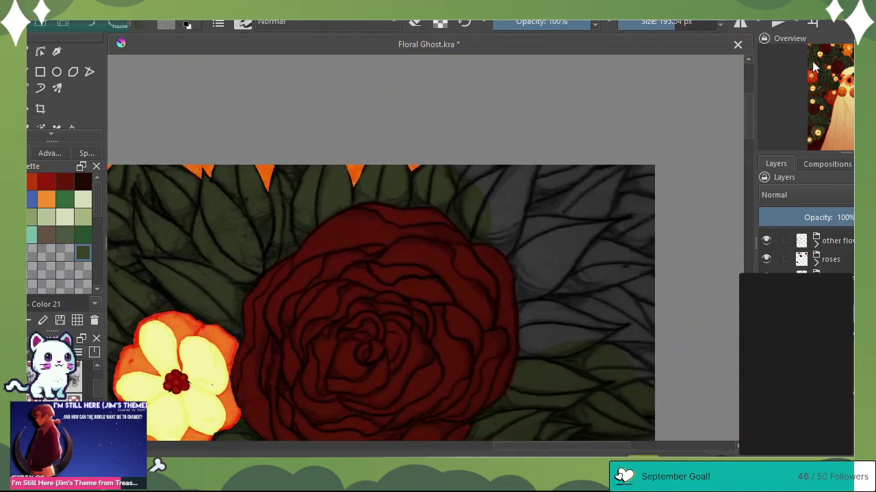
mouse_move(525, 209)
left_mouse_down()
mouse_move(526, 151)
mouse_move(589, 156)
mouse_move(622, 145)
mouse_move(625, 175)
mouse_move(513, 350)
mouse_move(613, 406)
left_mouse_up()
left_click_drag(676, 396, 613, 65)
left_click_drag(479, 410, 326, 274)
Shape the grey edge beneath the small yellow flower beside the ghost into pointed leaf tips, using brush and eraser at 17.33 px
scroll(397, 249, "down", 1)
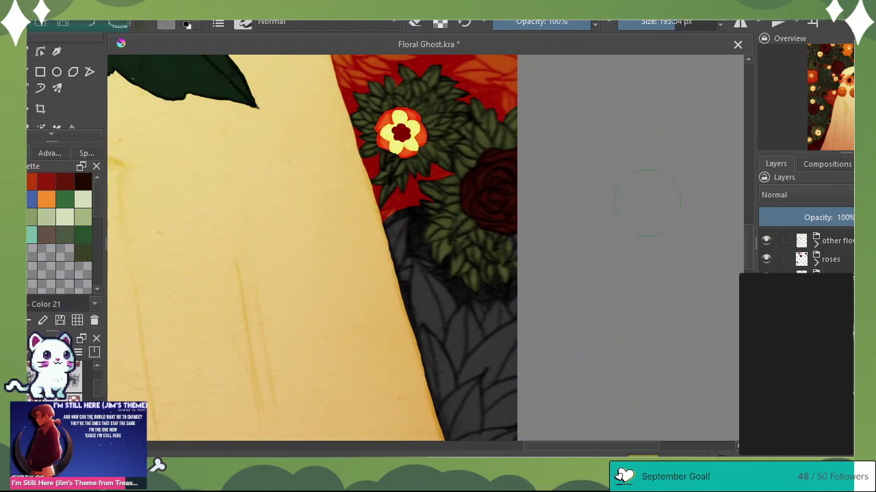
left_click(641, 22)
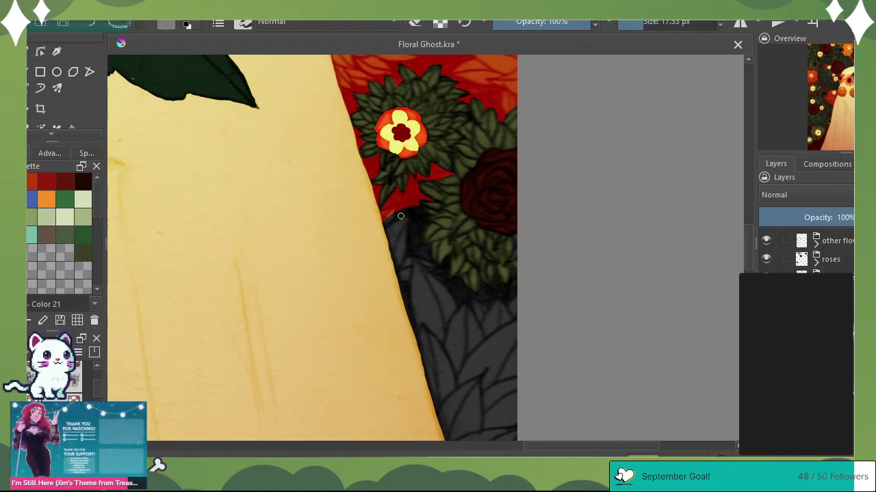
left_click(414, 24)
key("e")
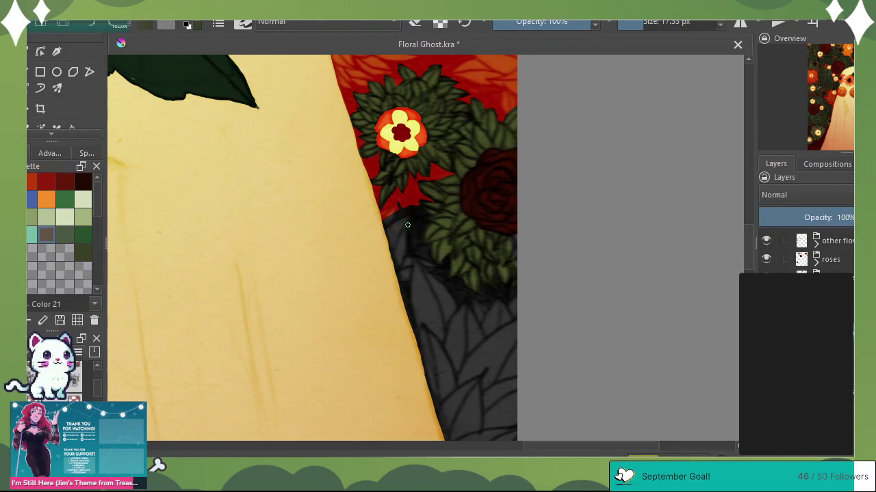
left_click(414, 22)
key("e")
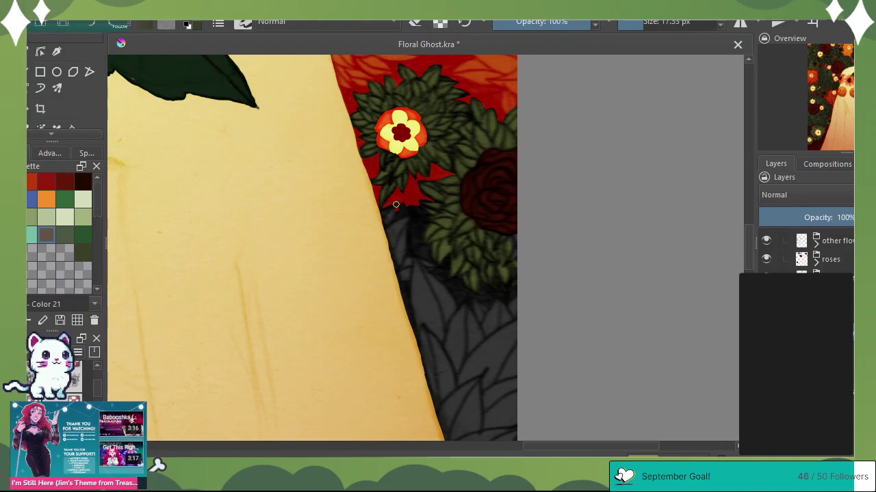
key("e")
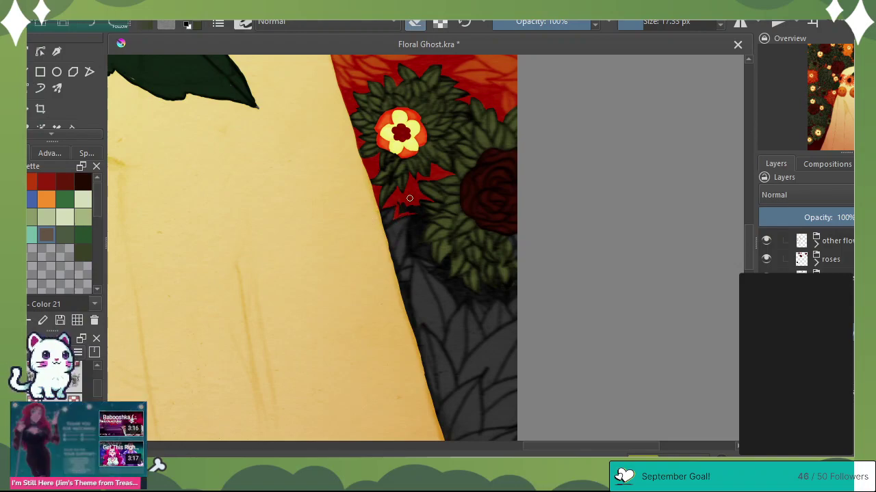
Erase the dark grey between the ghost-side leaves and the dark rose's leaves, leaving a red gap with pointed edges
mouse_move(420, 204)
left_mouse_down()
mouse_move(424, 222)
mouse_move(411, 210)
left_mouse_up()
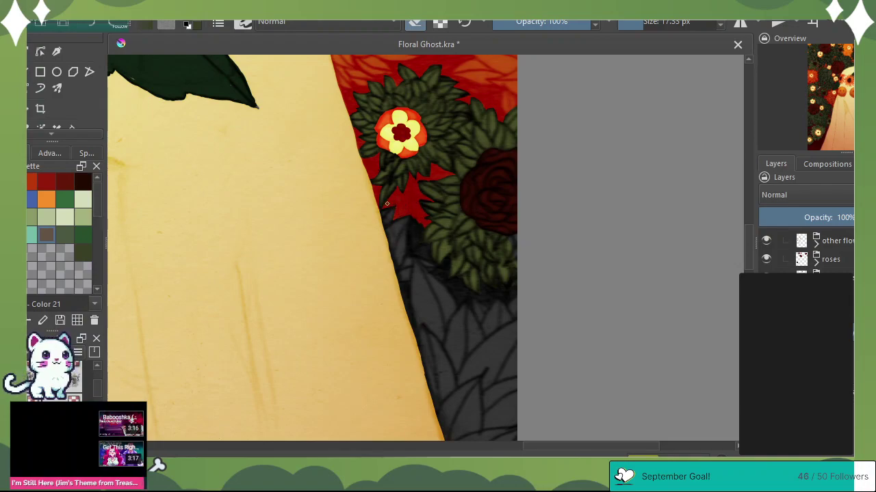
left_click_drag(413, 218, 411, 237)
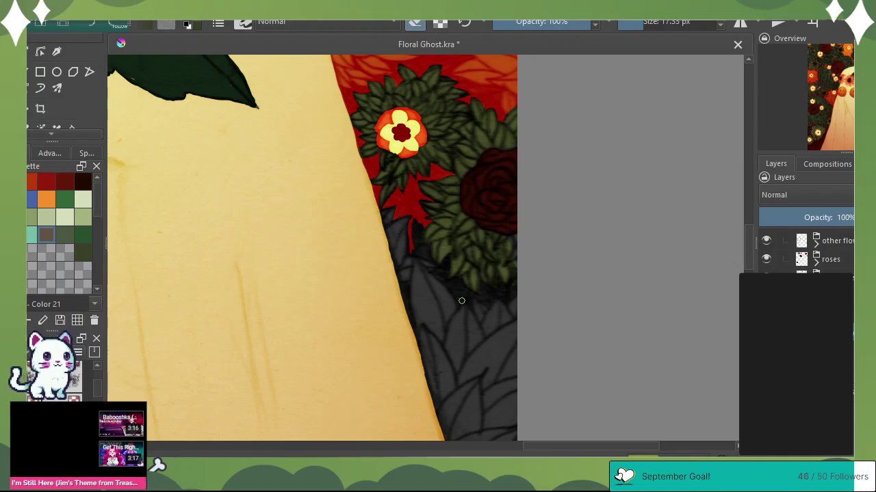
mouse_move(413, 253)
left_mouse_down()
mouse_move(450, 264)
mouse_move(423, 250)
mouse_move(417, 236)
left_mouse_up()
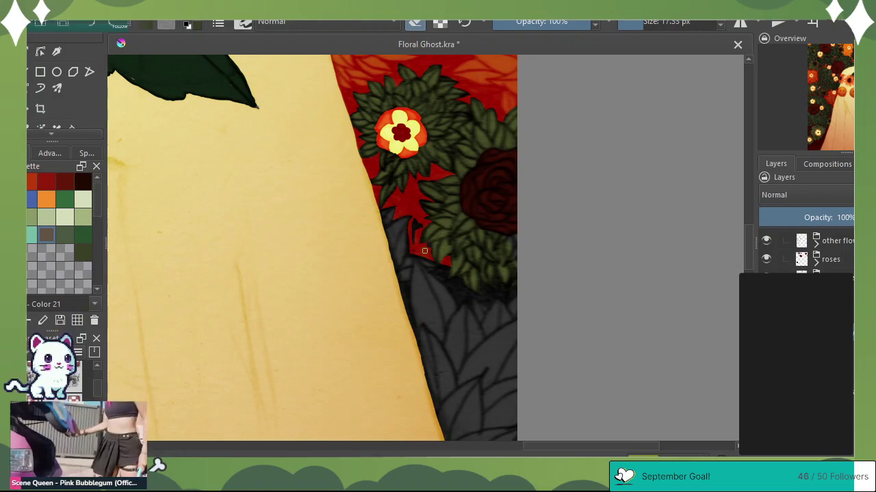
left_click_drag(420, 230, 414, 224)
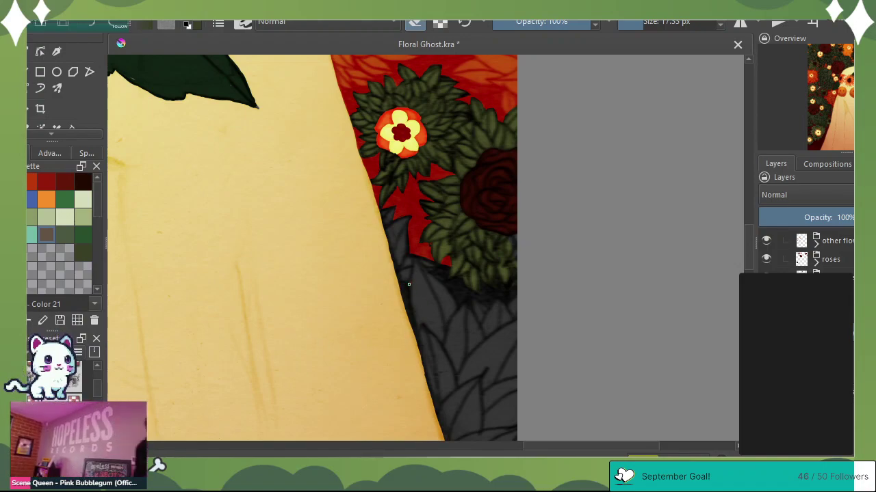
Erase red gaps along the ghost's edge and beneath the dark rose's lower leaves, following the pointed leaf tips
left_click_drag(409, 284, 409, 314)
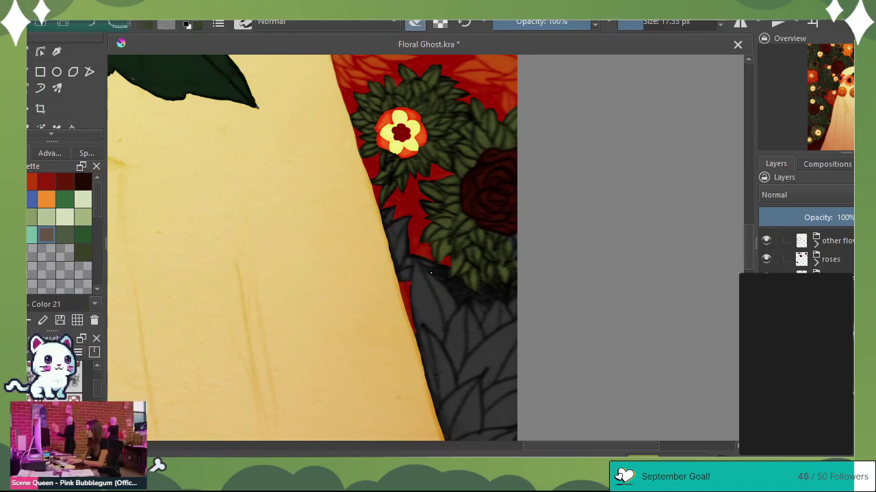
left_click_drag(432, 271, 457, 295)
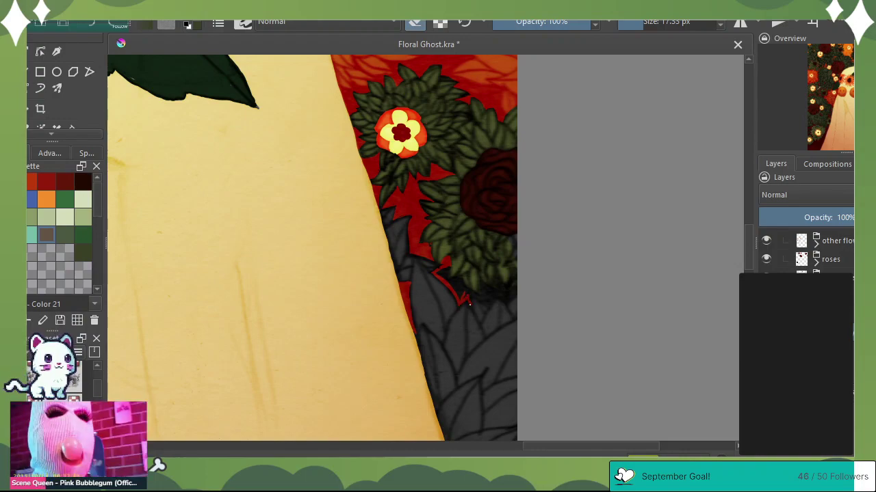
mouse_move(480, 300)
left_mouse_down()
mouse_move(505, 304)
mouse_move(527, 292)
mouse_move(509, 300)
mouse_move(511, 270)
mouse_move(491, 287)
mouse_move(507, 300)
mouse_move(491, 293)
mouse_move(487, 302)
mouse_move(489, 291)
mouse_move(474, 277)
mouse_move(459, 299)
mouse_move(451, 265)
left_mouse_up()
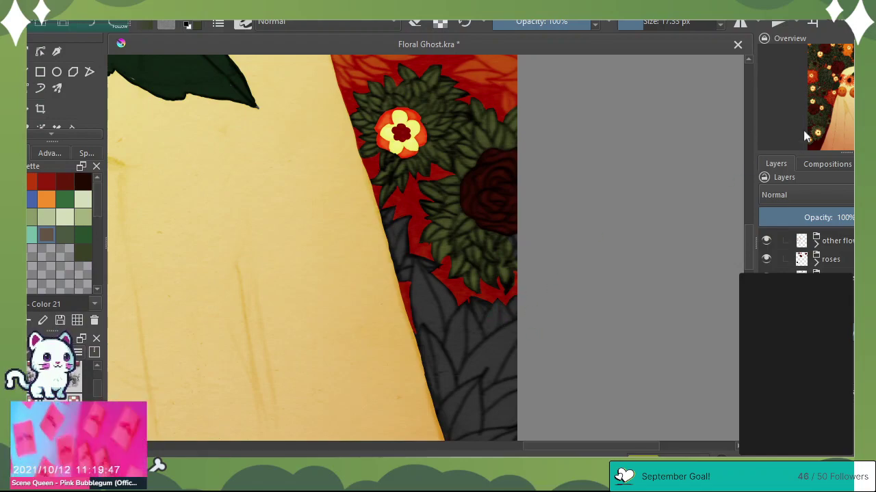
Erase the black patch at the lower end of the foliage between the ghost and the canvas edge
left_click_drag(863, 96, 861, 112)
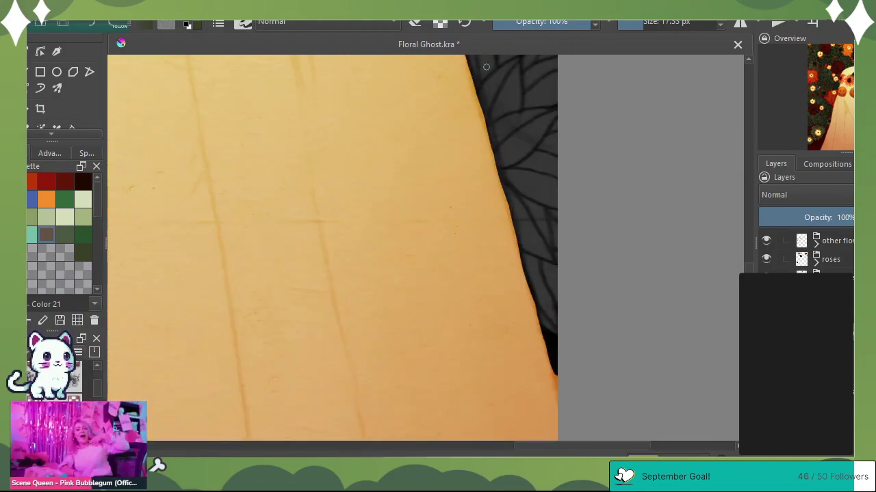
left_click(415, 24)
mouse_move(549, 373)
left_mouse_down()
mouse_move(540, 325)
mouse_move(549, 337)
left_mouse_up()
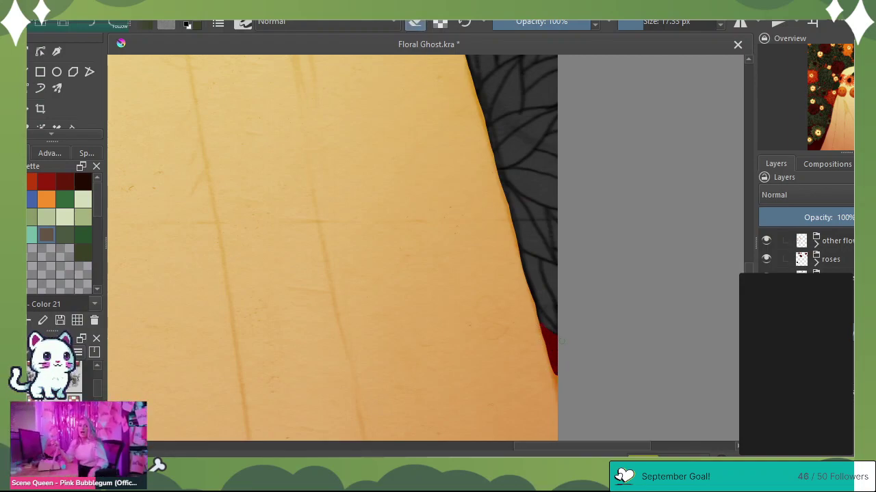
left_click(420, 24)
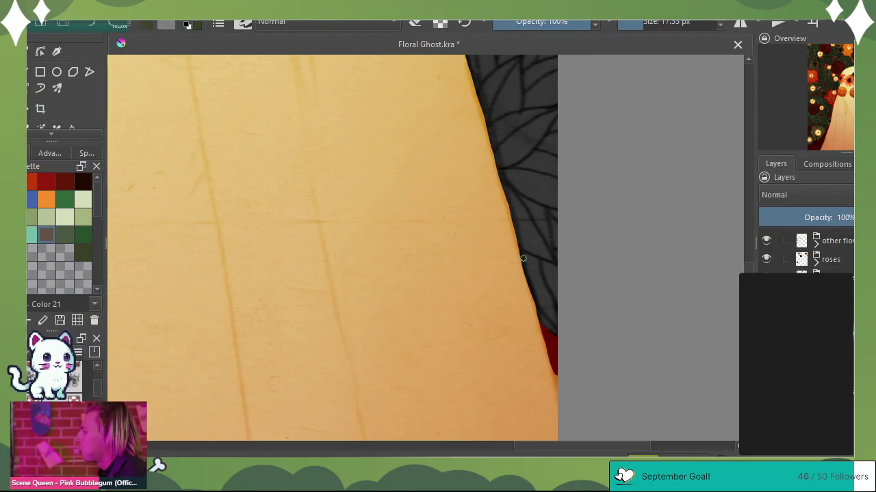
Paint the grey leaves along the ghost's lower side dark green with the brush at 117.31 px
left_click_drag(492, 137, 448, 351)
left_click(200, 21)
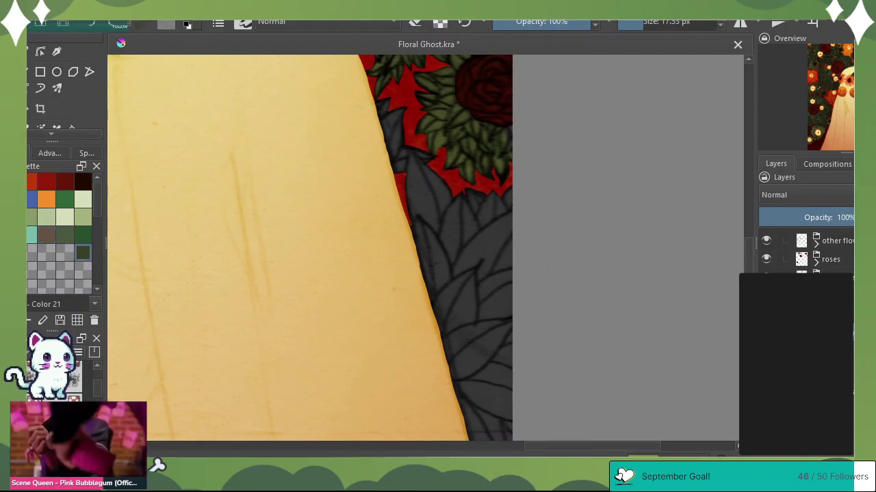
key("Page_Up")
left_click(671, 22)
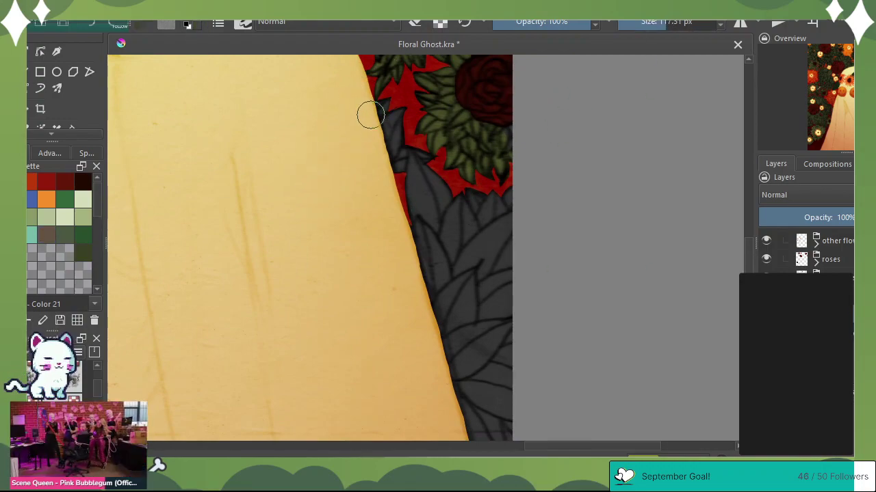
mouse_move(368, 111)
left_mouse_down()
mouse_move(401, 131)
mouse_move(448, 276)
mouse_move(454, 335)
mouse_move(458, 271)
mouse_move(496, 308)
mouse_move(480, 271)
mouse_move(442, 296)
mouse_move(502, 160)
mouse_move(473, 38)
left_mouse_up()
mouse_move(508, 250)
left_mouse_down()
mouse_move(544, 207)
mouse_move(533, 231)
left_mouse_up()
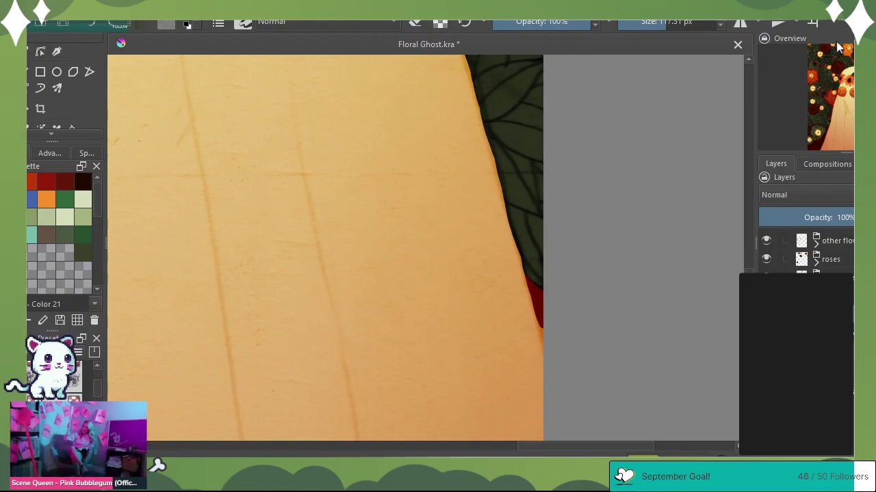
Choose green as the painting colour for the background leaves
mouse_move(840, 47)
mouse_move(852, 125)
left_mouse_down()
mouse_move(841, 125)
mouse_move(850, 124)
left_mouse_up()
mouse_move(861, 76)
left_mouse_down()
mouse_move(843, 80)
mouse_move(842, 59)
left_mouse_up()
scroll(802, 247, "up", 1)
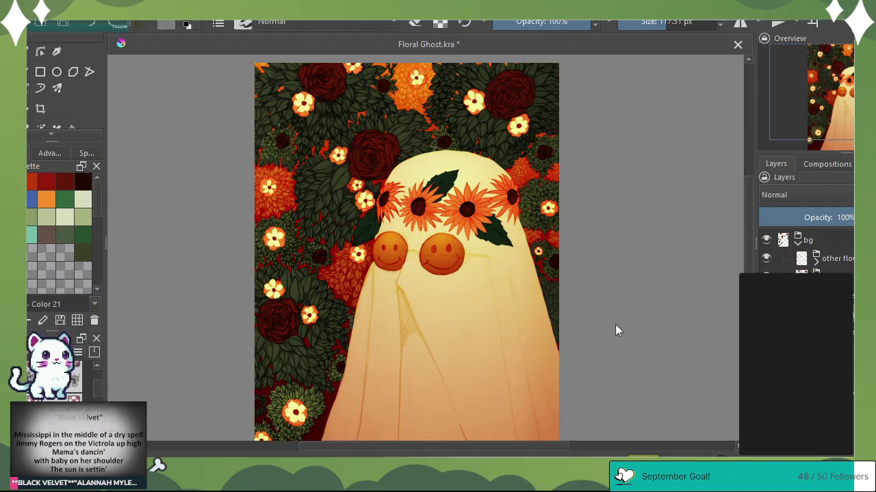
left_click(83, 253)
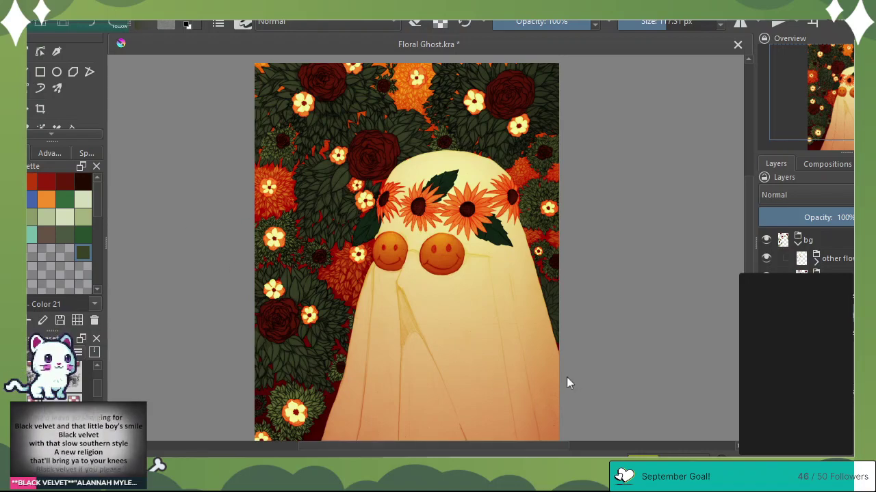
left_click(542, 384)
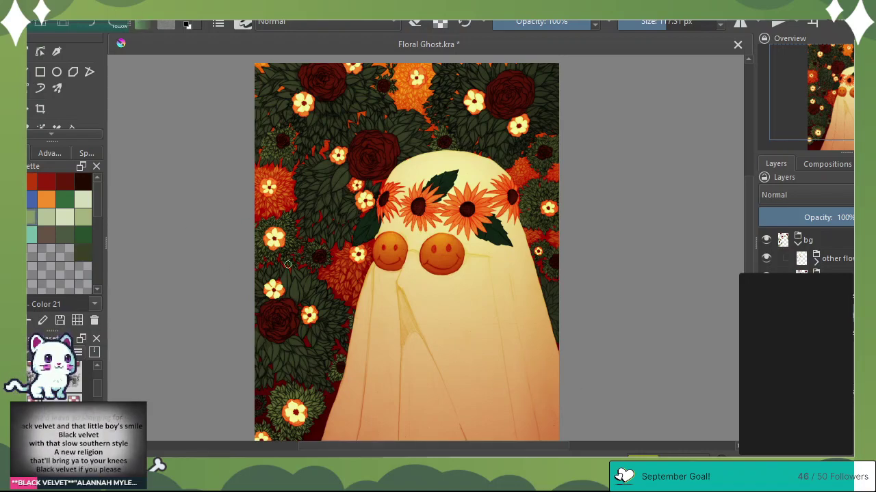
left_click(200, 22)
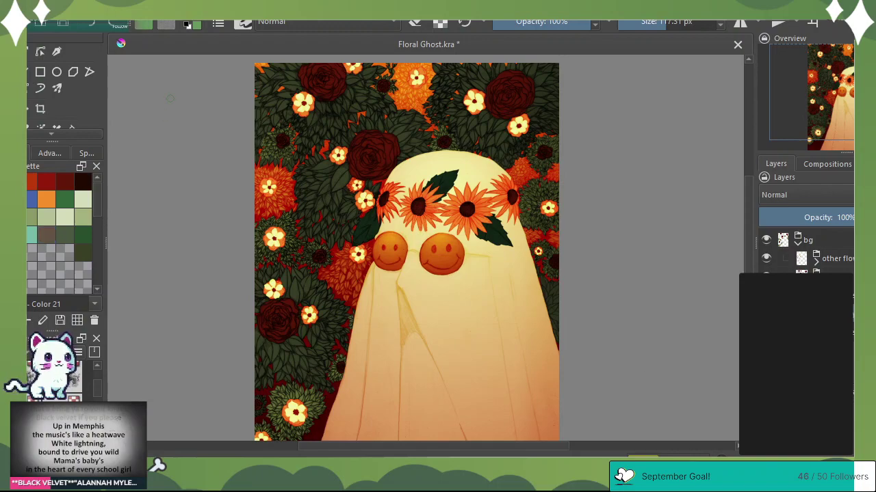
Paint the orange leaves between the yellow-petalled flower and the canvas's left edge grey with the brush at 117.31 px
mouse_move(840, 39)
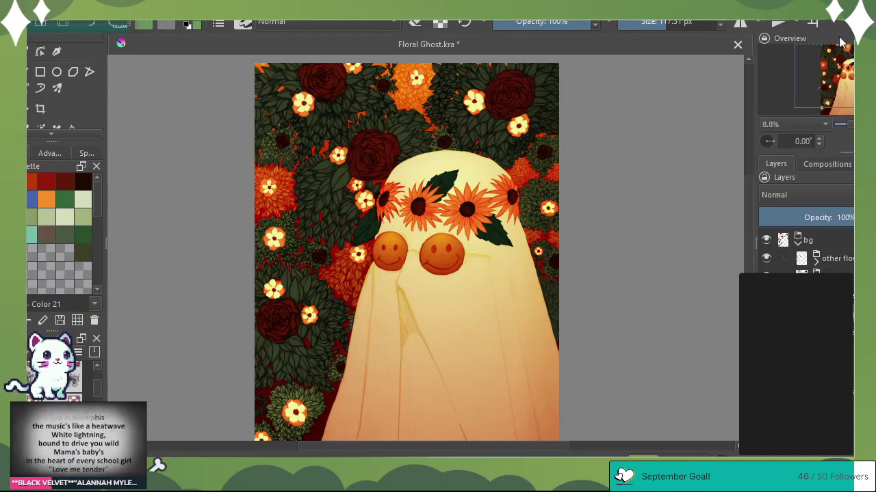
key("ctrl+plus")
key("ctrl+plus")
key("ctrl+plus")
key("ctrl+plus")
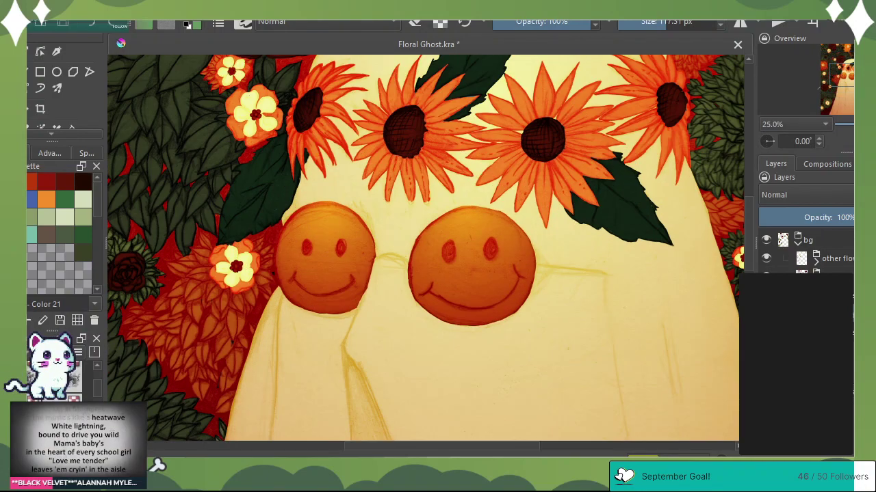
key("plus")
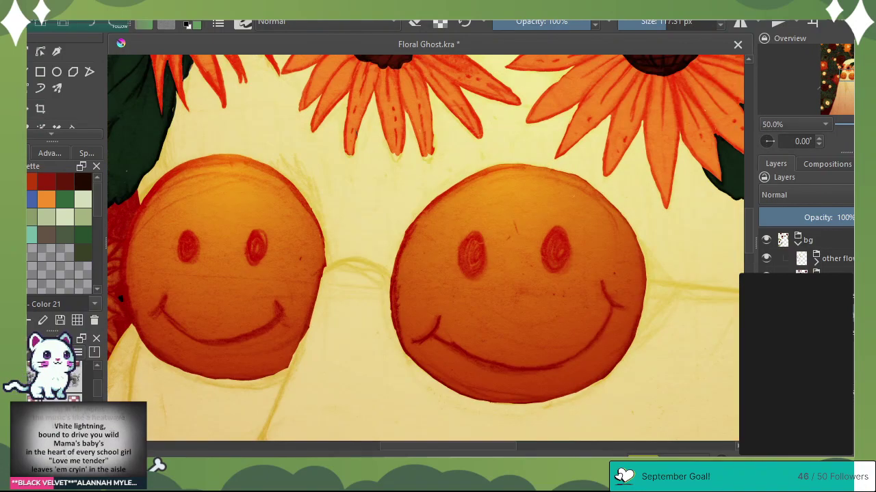
mouse_move(833, 78)
left_mouse_down()
mouse_move(823, 61)
mouse_move(832, 49)
mouse_move(829, 74)
left_mouse_up()
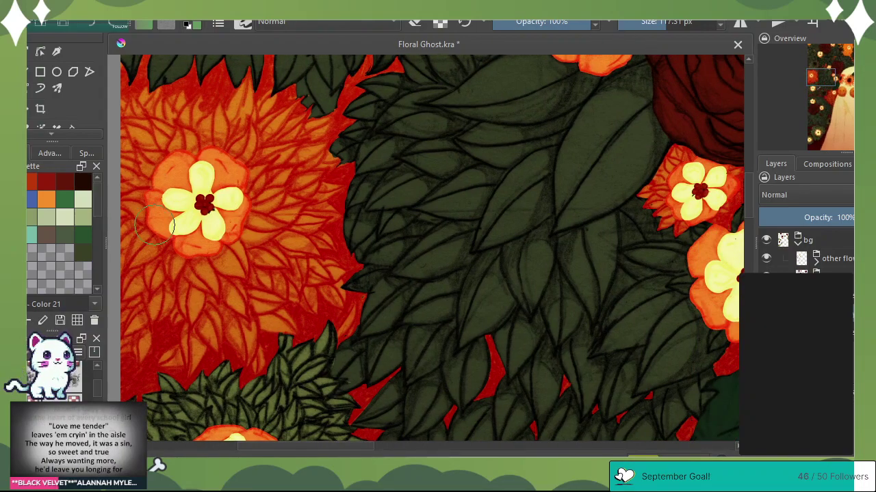
mouse_move(181, 198)
left_mouse_down()
mouse_move(148, 246)
mouse_move(133, 184)
mouse_move(150, 280)
mouse_move(137, 311)
left_mouse_up()
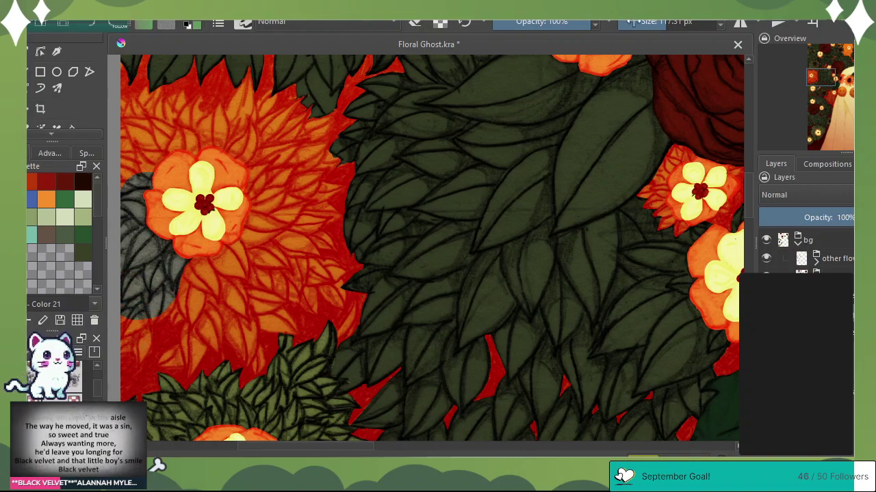
Set the brush size to 21.90 px and paint the orange leaves directly beneath the yellow-petalled flower grey, following their pointed tips
left_click_drag(632, 21, 640, 23)
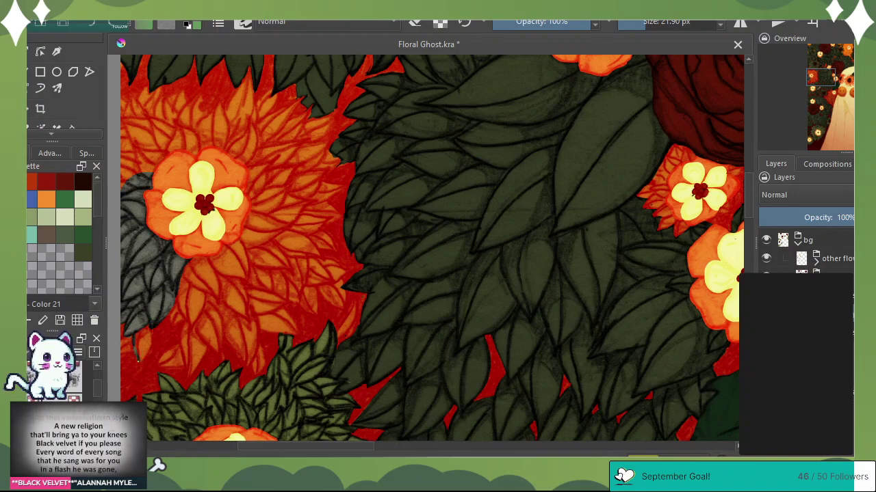
left_click_drag(139, 366, 148, 346)
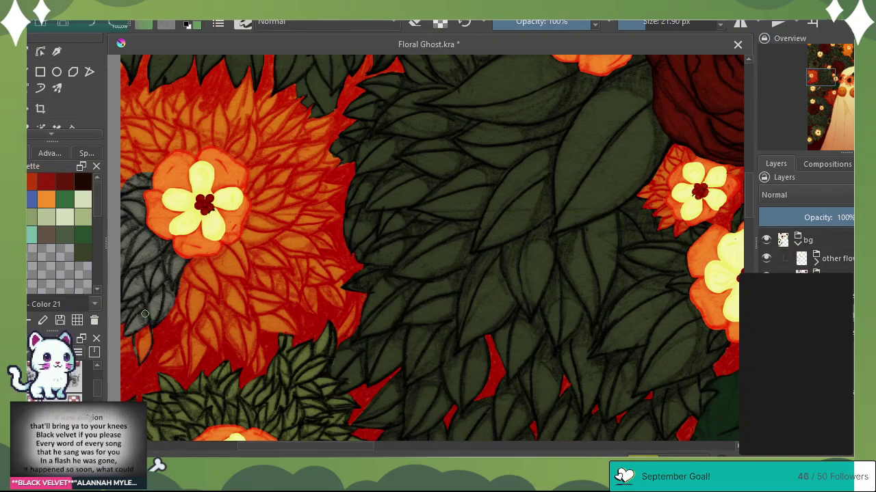
mouse_move(145, 315)
left_mouse_down()
mouse_move(150, 340)
mouse_move(142, 346)
mouse_move(137, 333)
mouse_move(146, 351)
mouse_move(123, 351)
mouse_move(133, 337)
left_mouse_up()
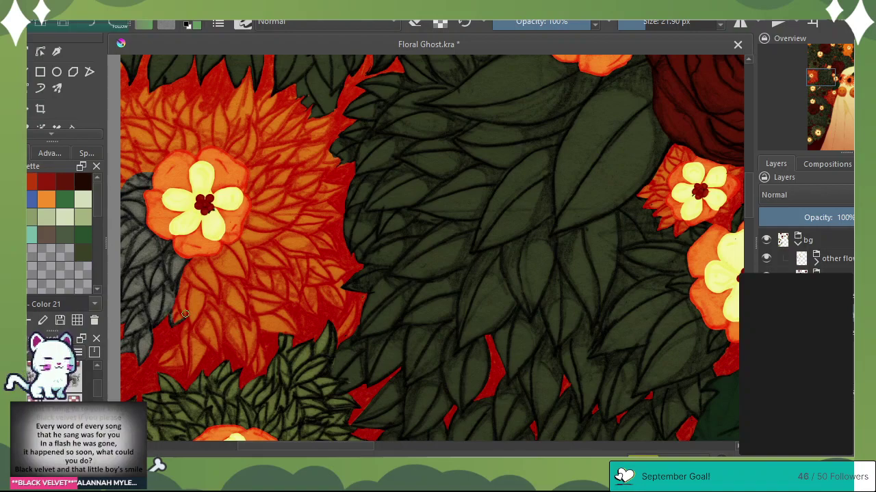
mouse_move(176, 316)
left_mouse_down()
mouse_move(179, 292)
mouse_move(187, 316)
mouse_move(200, 313)
mouse_move(187, 309)
mouse_move(197, 259)
mouse_move(178, 286)
mouse_move(187, 265)
mouse_move(217, 299)
mouse_move(194, 258)
mouse_move(218, 283)
mouse_move(206, 252)
mouse_move(249, 271)
mouse_move(244, 239)
left_mouse_up()
mouse_move(226, 297)
left_mouse_down()
mouse_move(242, 320)
mouse_move(247, 283)
mouse_move(245, 316)
mouse_move(230, 288)
mouse_move(222, 294)
mouse_move(229, 305)
left_mouse_up()
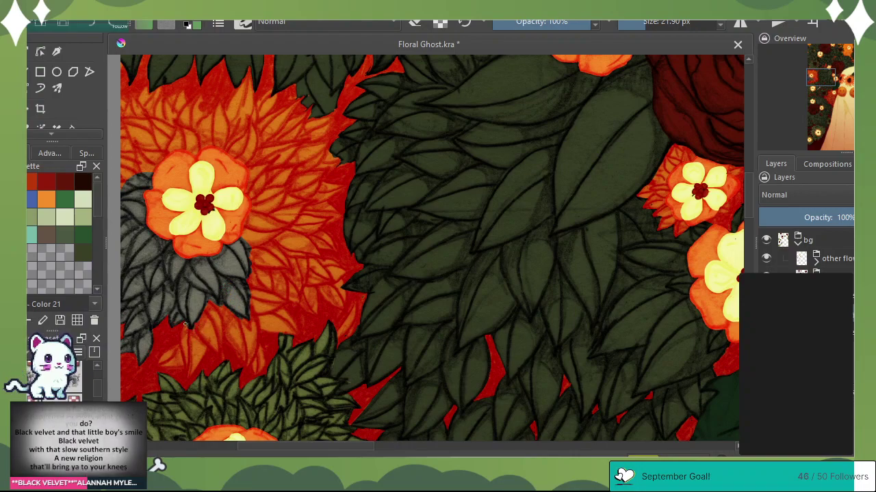
Paint grey the long pointed leaves hanging below the flower toward the light green foliage, keeping red gaps between their tips
left_click_drag(185, 319, 182, 354)
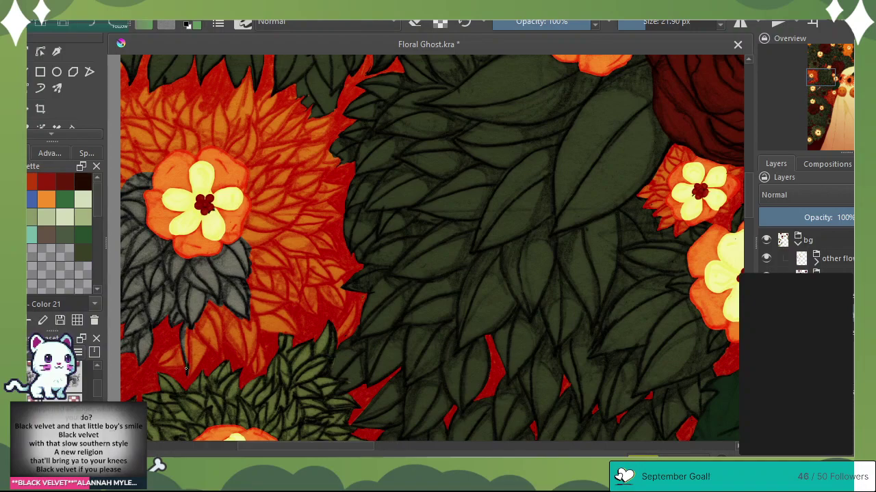
mouse_move(188, 374)
left_mouse_down()
mouse_move(205, 345)
mouse_move(190, 332)
mouse_move(197, 346)
left_mouse_up()
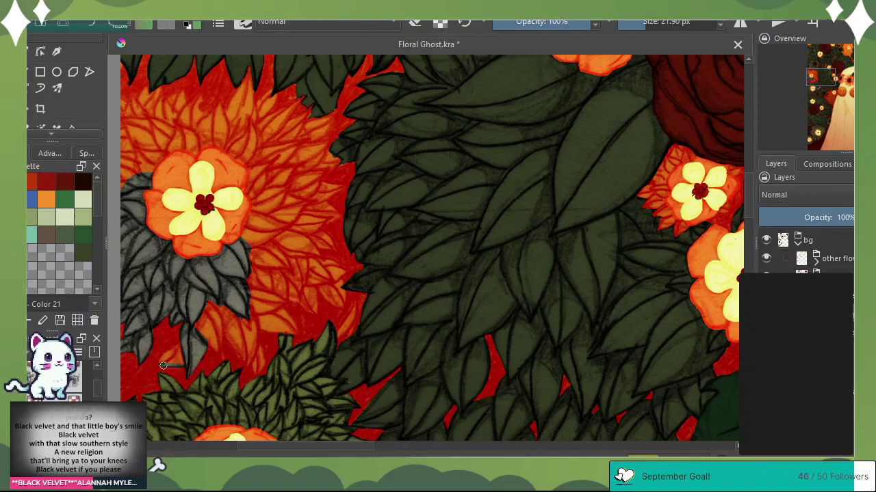
left_click_drag(162, 364, 173, 355)
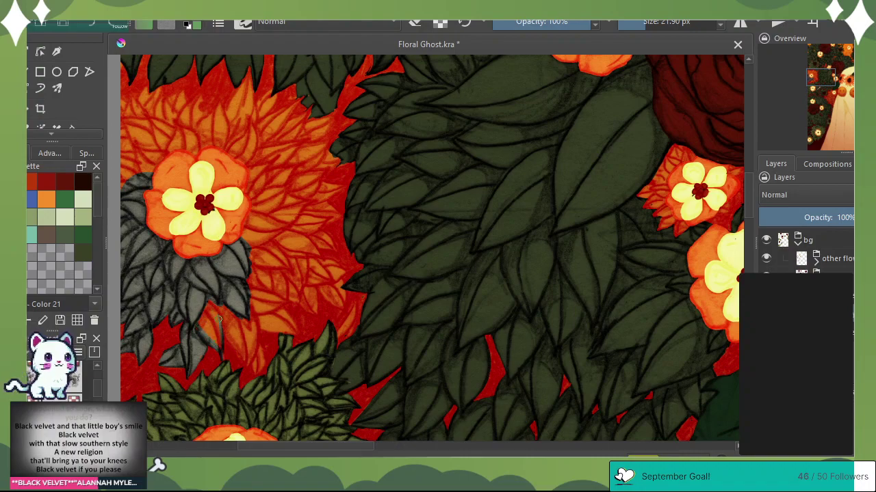
left_click_drag(217, 327, 221, 347)
mouse_move(209, 308)
left_mouse_down()
mouse_move(244, 360)
mouse_move(256, 325)
mouse_move(259, 341)
mouse_move(251, 314)
mouse_move(249, 361)
mouse_move(254, 322)
mouse_move(244, 300)
mouse_move(250, 350)
mouse_move(245, 311)
mouse_move(247, 350)
mouse_move(222, 302)
mouse_move(259, 376)
mouse_move(256, 337)
mouse_move(255, 360)
left_mouse_up()
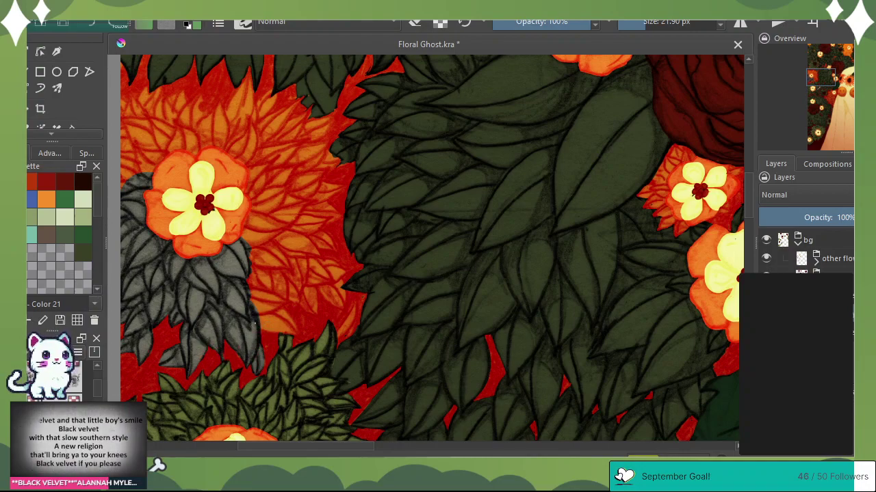
Paint the orange leaves to the flower's lower right grey, extending the pointed tips toward the dark green foliage
mouse_move(259, 324)
left_mouse_down()
mouse_move(299, 333)
mouse_move(281, 334)
mouse_move(296, 334)
mouse_move(277, 304)
mouse_move(297, 327)
mouse_move(277, 305)
mouse_move(269, 317)
mouse_move(291, 327)
mouse_move(250, 292)
mouse_move(277, 296)
mouse_move(251, 281)
mouse_move(246, 269)
mouse_move(272, 294)
mouse_move(241, 241)
mouse_move(253, 244)
mouse_move(289, 294)
mouse_move(283, 303)
mouse_move(315, 312)
left_mouse_up()
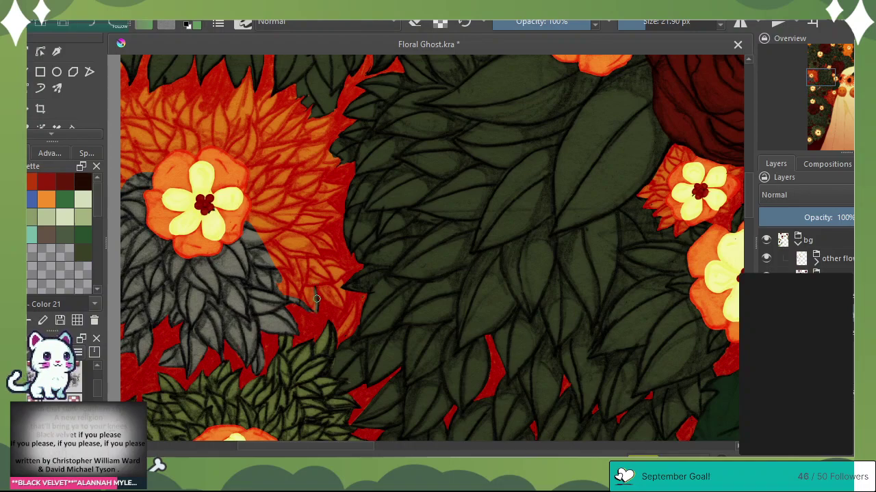
mouse_move(313, 312)
left_mouse_down()
mouse_move(303, 289)
mouse_move(313, 289)
mouse_move(275, 259)
mouse_move(288, 293)
mouse_move(255, 229)
mouse_move(271, 243)
mouse_move(245, 227)
mouse_move(277, 239)
mouse_move(278, 229)
mouse_move(247, 217)
mouse_move(280, 225)
mouse_move(265, 229)
mouse_move(303, 267)
mouse_move(280, 254)
mouse_move(288, 266)
mouse_move(326, 284)
mouse_move(312, 243)
mouse_move(329, 283)
mouse_move(307, 251)
mouse_move(305, 259)
mouse_move(331, 265)
left_mouse_up()
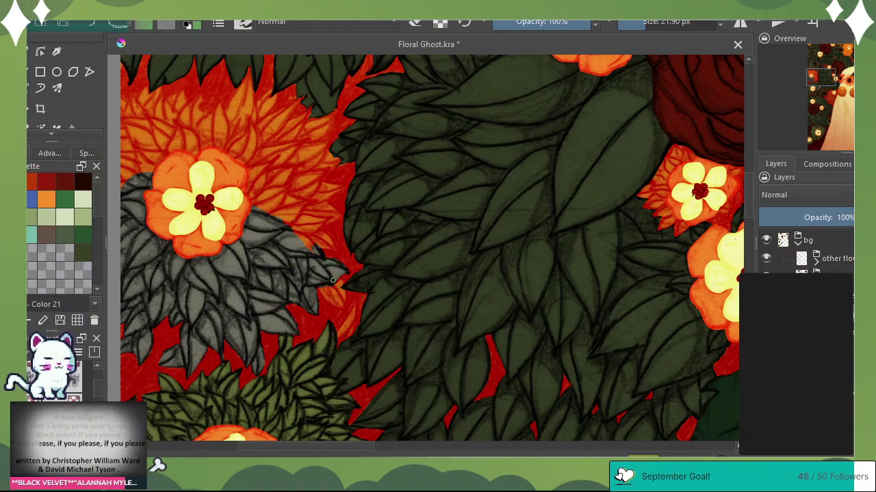
left_click_drag(323, 284, 338, 301)
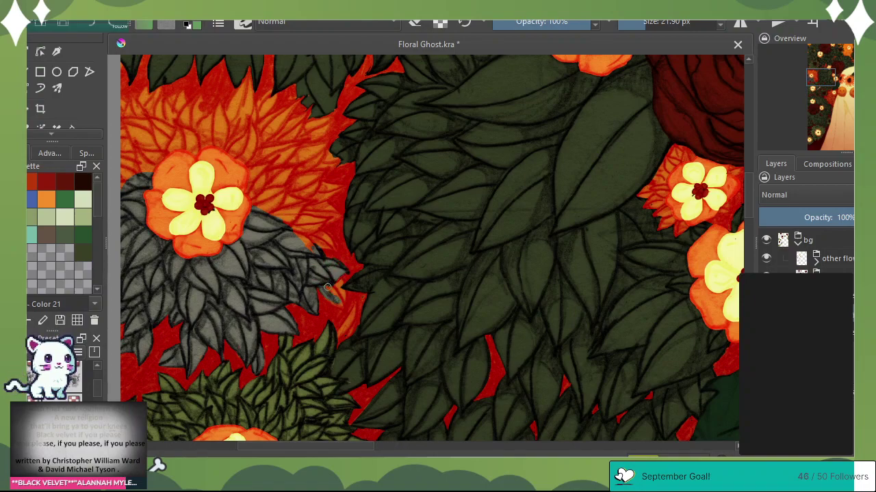
left_click_drag(330, 286, 340, 301)
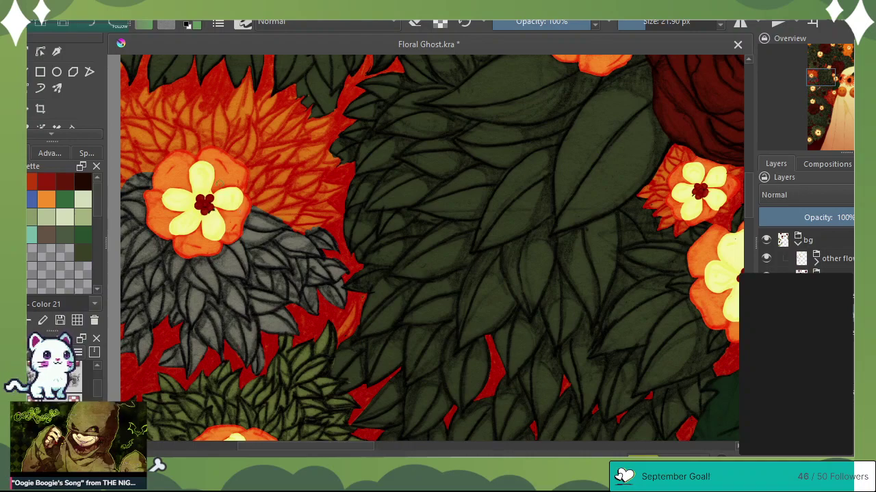
Paint the orange leaves on the flower's right side grey and erase the overspill beside the dark green foliage
mouse_move(277, 218)
left_mouse_down()
mouse_move(302, 233)
mouse_move(286, 221)
mouse_move(305, 227)
mouse_move(305, 218)
mouse_move(323, 217)
mouse_move(321, 228)
mouse_move(343, 217)
left_mouse_up()
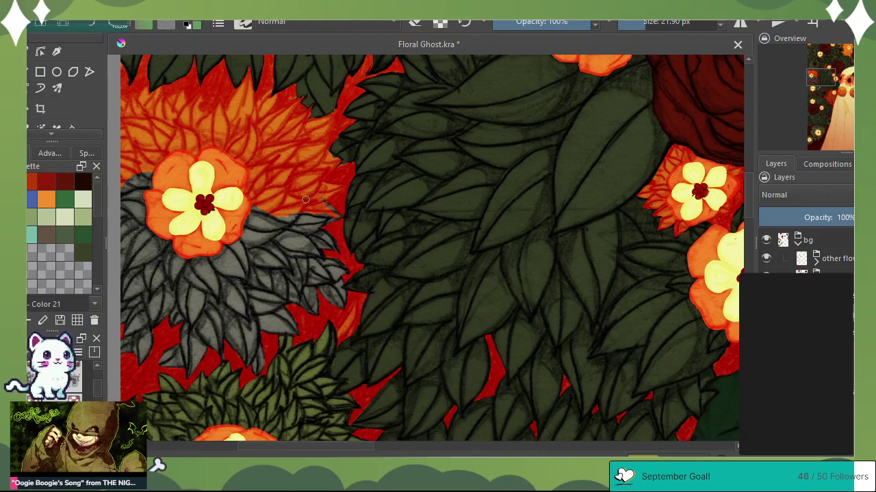
mouse_move(257, 204)
left_mouse_down()
mouse_move(285, 222)
mouse_move(240, 185)
mouse_move(305, 215)
mouse_move(261, 181)
mouse_move(322, 217)
mouse_move(283, 190)
left_mouse_up()
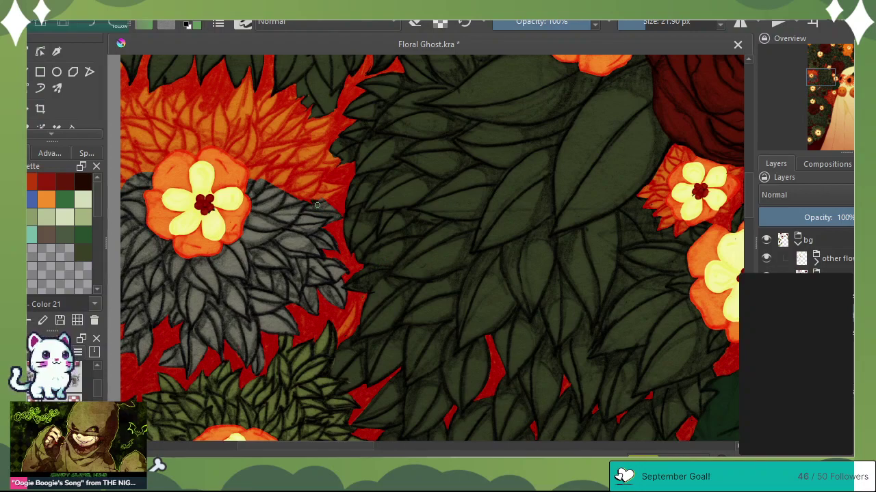
mouse_move(316, 205)
left_mouse_down()
mouse_move(250, 176)
mouse_move(324, 199)
mouse_move(339, 192)
left_mouse_up()
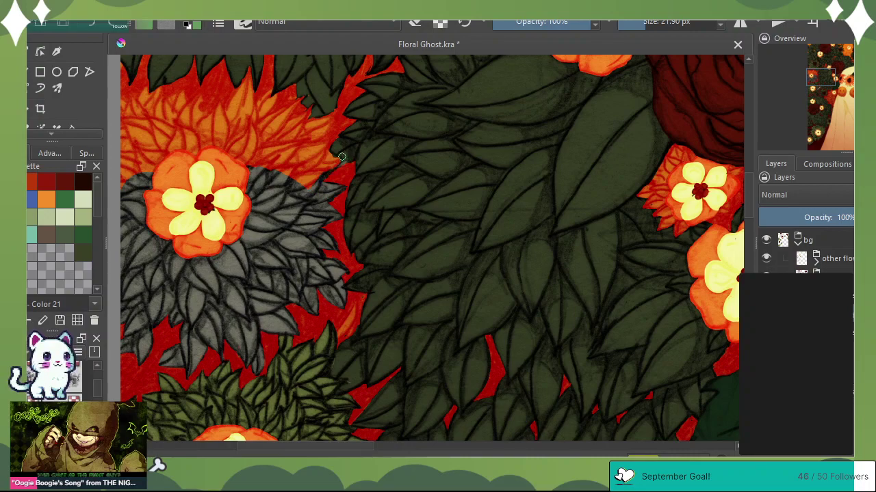
mouse_move(334, 155)
left_mouse_down()
mouse_move(325, 151)
mouse_move(329, 167)
mouse_move(300, 190)
left_mouse_up()
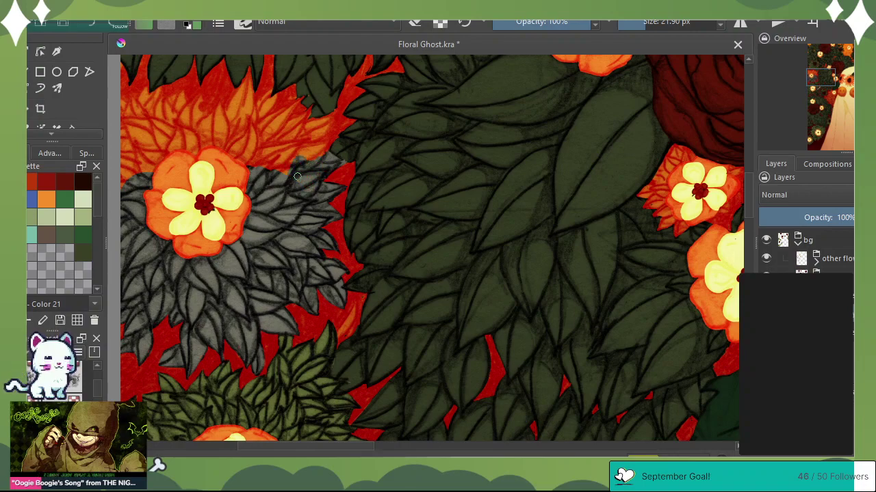
left_click(415, 24)
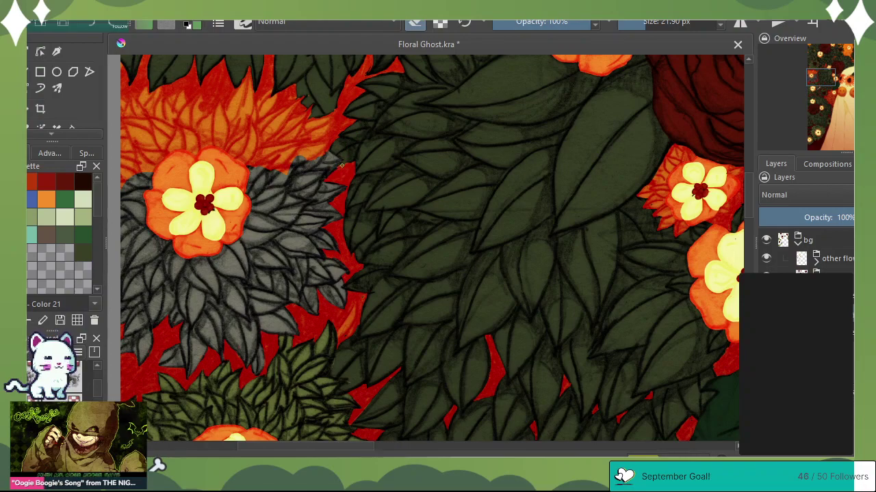
left_click(416, 24)
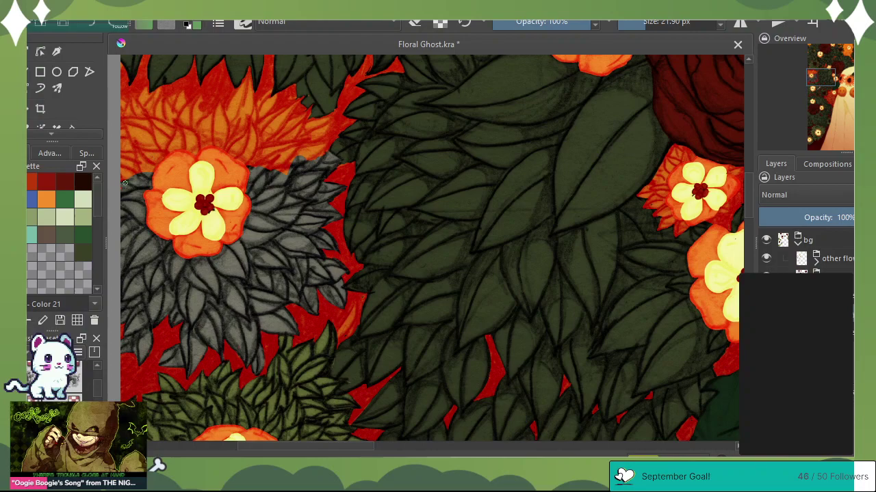
Paint the orange leaves to the flower's upper left grey, outlining pointed tips against the red background
mouse_move(129, 172)
left_mouse_down()
mouse_move(124, 103)
mouse_move(143, 126)
left_mouse_up()
left_click_drag(132, 95, 147, 120)
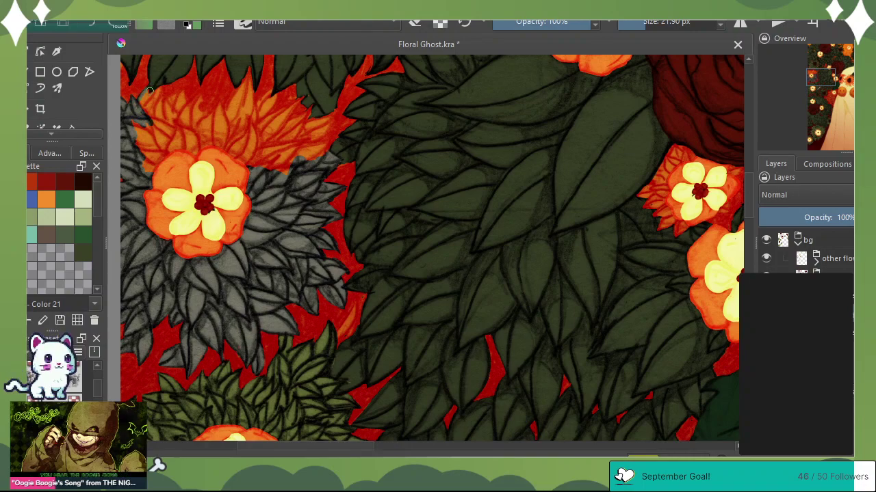
mouse_move(147, 113)
left_mouse_down()
mouse_move(158, 95)
mouse_move(146, 120)
mouse_move(158, 87)
mouse_move(140, 102)
mouse_move(153, 118)
mouse_move(161, 91)
mouse_move(176, 119)
mouse_move(165, 103)
mouse_move(169, 113)
mouse_move(155, 110)
mouse_move(173, 127)
mouse_move(169, 100)
mouse_move(181, 96)
mouse_move(165, 103)
mouse_move(185, 85)
mouse_move(187, 103)
mouse_move(167, 108)
left_mouse_up()
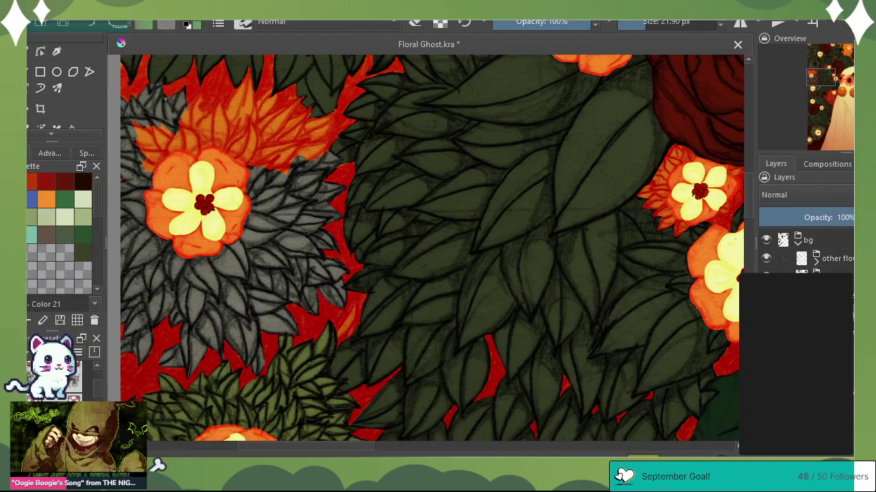
mouse_move(137, 127)
left_mouse_down()
mouse_move(146, 168)
mouse_move(152, 136)
mouse_move(158, 164)
mouse_move(156, 131)
mouse_move(180, 143)
mouse_move(199, 127)
mouse_move(192, 138)
left_mouse_up()
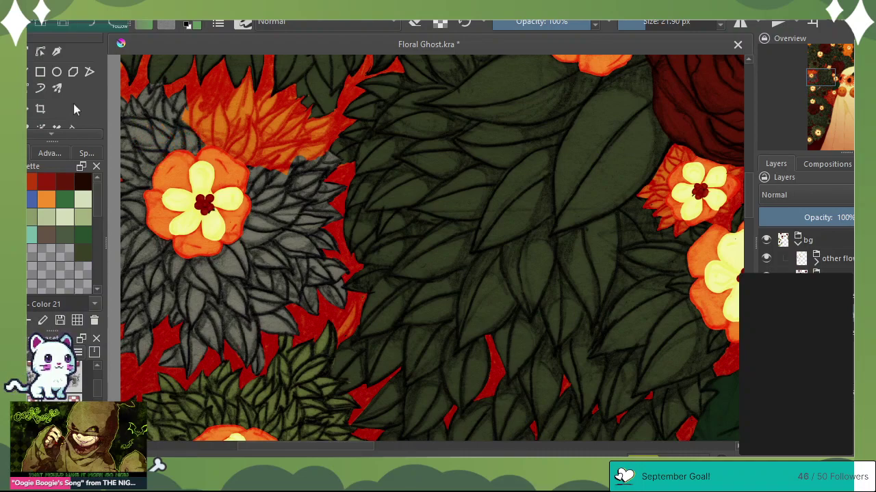
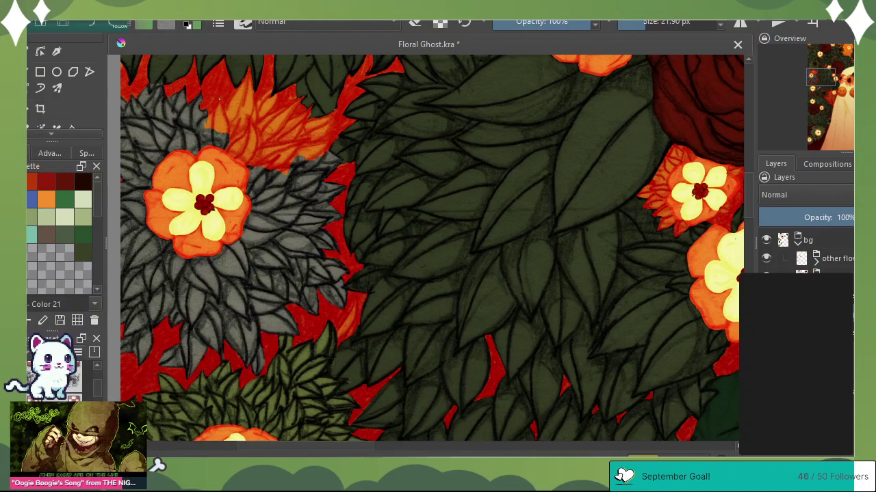
Paint the orange leaves above the flower grey with pointed tips, erasing overspill to keep red gaps between them
left_click_drag(219, 100, 230, 152)
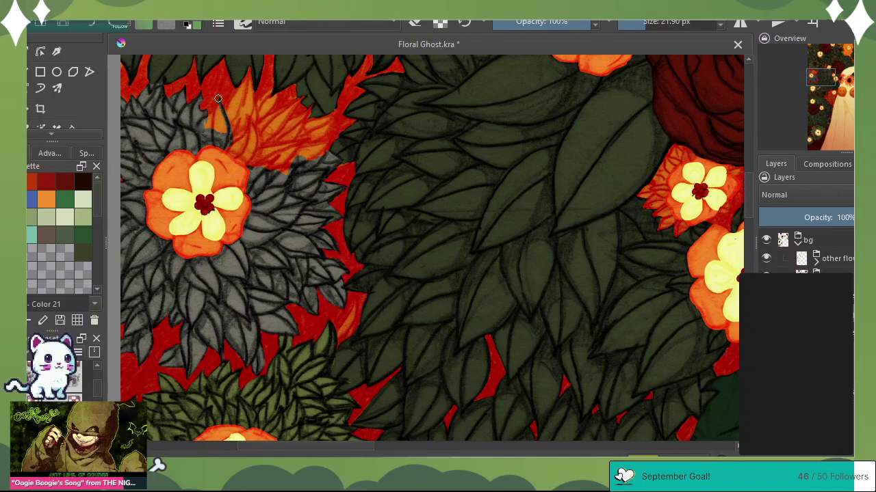
left_click_drag(219, 104, 216, 135)
mouse_move(219, 103)
left_mouse_down()
mouse_move(213, 139)
mouse_move(218, 109)
mouse_move(223, 116)
mouse_move(217, 108)
mouse_move(205, 123)
mouse_move(214, 119)
mouse_move(205, 132)
mouse_move(232, 113)
mouse_move(225, 117)
mouse_move(249, 59)
mouse_move(252, 129)
mouse_move(254, 96)
mouse_move(244, 143)
left_mouse_up()
mouse_move(246, 94)
left_mouse_down()
mouse_move(247, 119)
mouse_move(231, 146)
mouse_move(247, 79)
mouse_move(228, 121)
mouse_move(238, 135)
mouse_move(233, 156)
mouse_move(244, 165)
mouse_move(237, 141)
mouse_move(258, 157)
mouse_move(250, 114)
mouse_move(276, 83)
mouse_move(248, 129)
left_mouse_up()
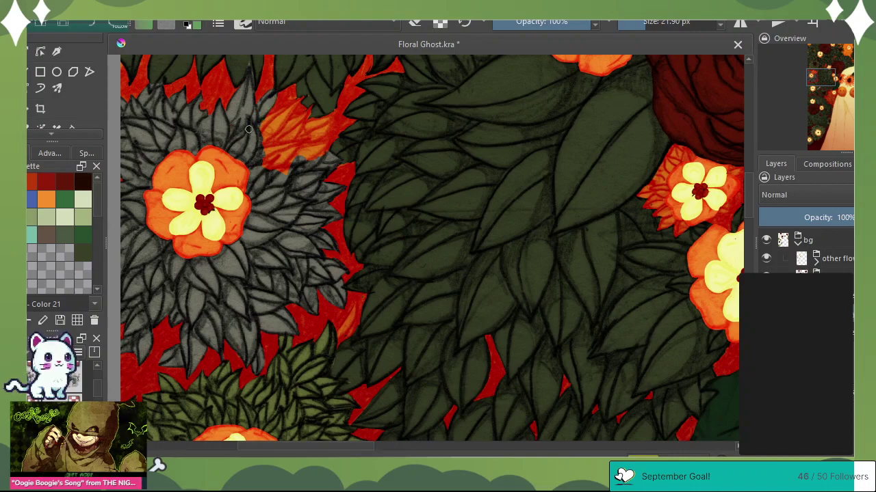
left_click(415, 22)
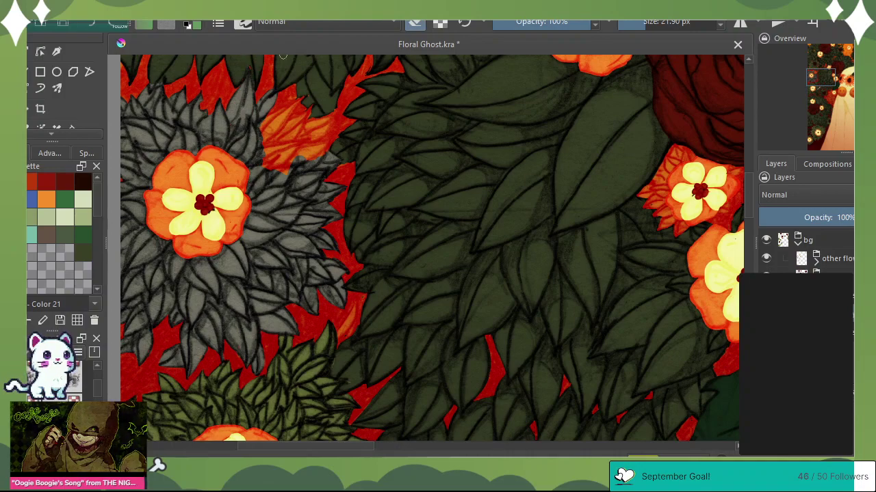
left_click(415, 22)
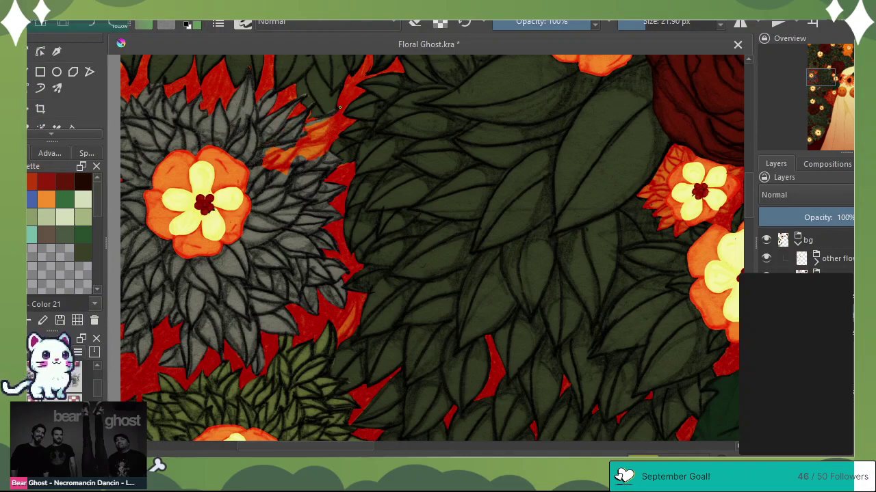
Paint the remaining orange leaves to the flower's upper right grey, ending their tips at the red strip beside the dark green foliage
mouse_move(333, 115)
left_mouse_down()
mouse_move(319, 137)
mouse_move(339, 109)
mouse_move(321, 133)
mouse_move(295, 144)
left_mouse_up()
mouse_move(319, 131)
left_mouse_down()
mouse_move(302, 137)
mouse_move(306, 128)
left_mouse_up()
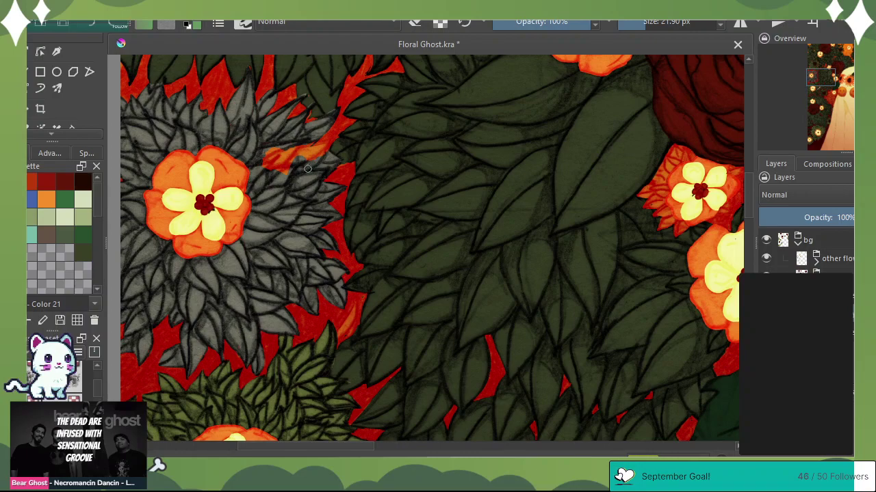
mouse_move(269, 158)
left_mouse_down()
mouse_move(292, 179)
mouse_move(266, 150)
mouse_move(291, 166)
mouse_move(279, 148)
mouse_move(296, 149)
mouse_move(293, 159)
mouse_move(313, 135)
mouse_move(298, 149)
mouse_move(332, 137)
mouse_move(305, 167)
mouse_move(319, 145)
left_mouse_up()
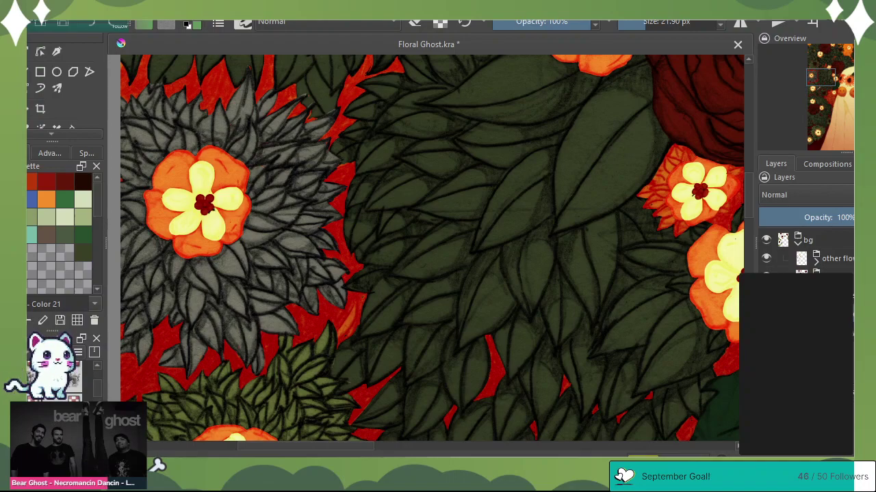
Recolour all the grey foliage around the flower dark green with a 122.40 px brush, including the tips above and to the upper right
left_click(200, 22)
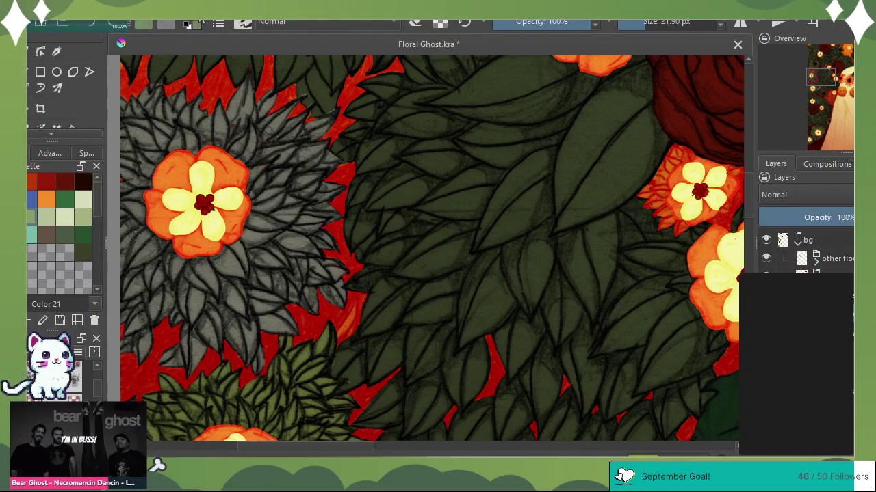
left_click(664, 26)
mouse_move(168, 101)
left_mouse_down()
mouse_move(127, 141)
mouse_move(162, 102)
left_mouse_up()
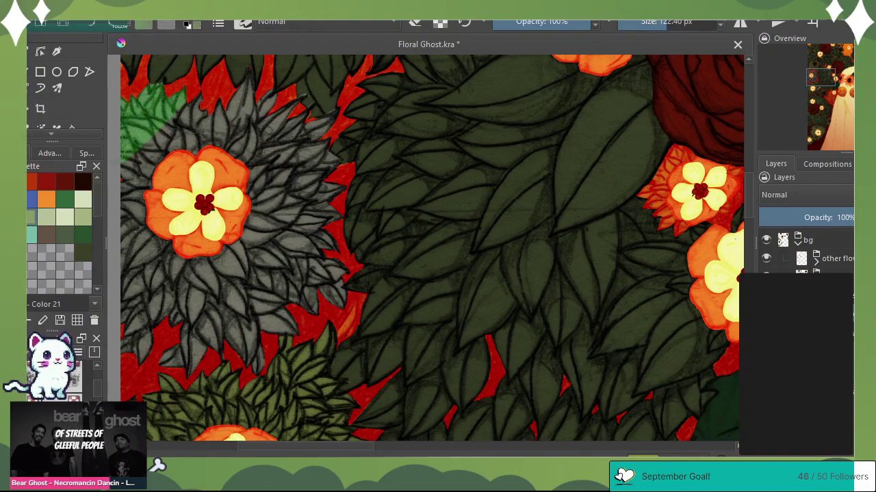
mouse_move(140, 140)
left_mouse_down()
mouse_move(143, 342)
mouse_move(122, 382)
mouse_move(328, 294)
mouse_move(263, 340)
left_mouse_up()
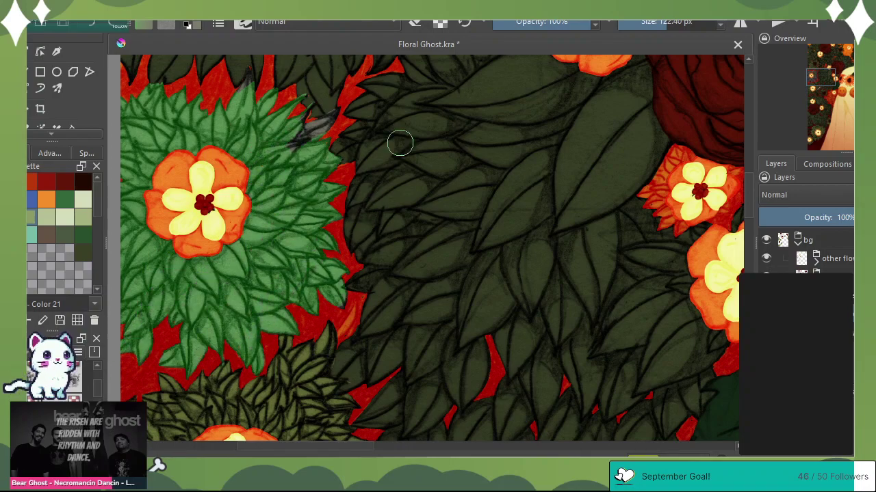
mouse_move(328, 123)
left_mouse_down()
mouse_move(180, 210)
mouse_move(211, 72)
left_mouse_up()
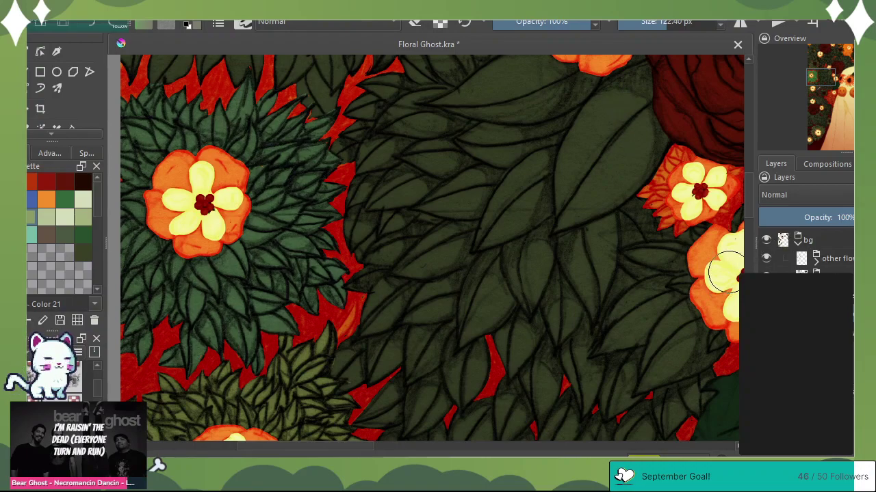
Hide the sketch texture layers, sample the new green from the flat foliage beside the flower, and show the layers again
scroll(807, 253, "down", 5)
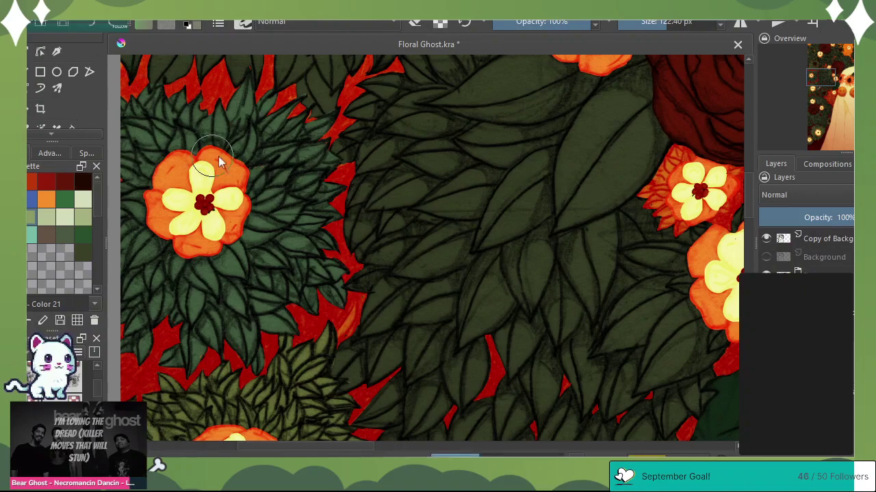
key("ctrl+z")
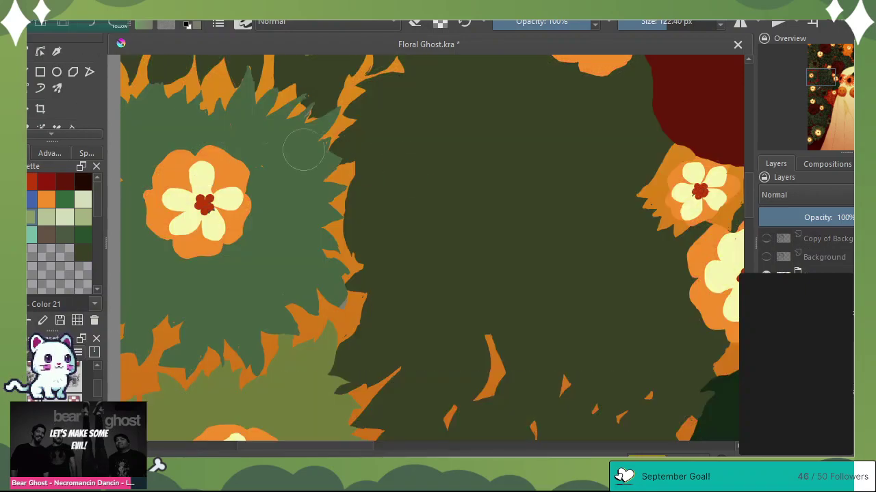
left_click(299, 176, "ctrl")
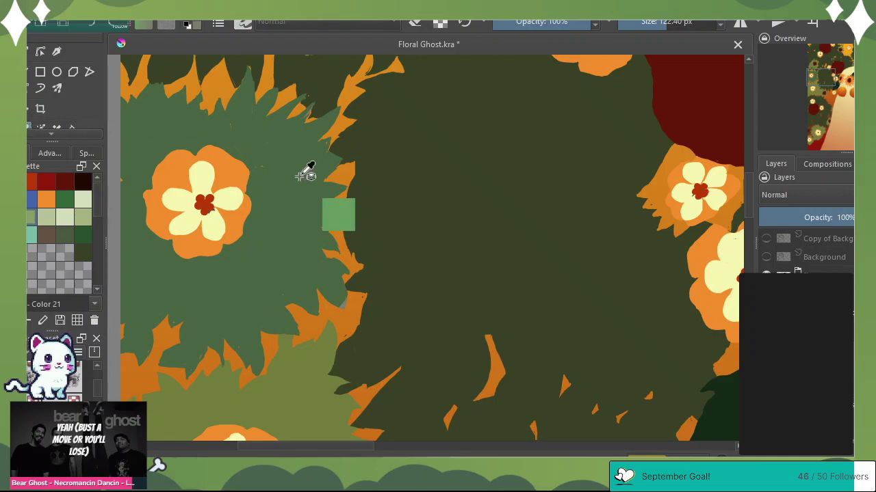
left_click(299, 176, "ctrl")
left_click(767, 239)
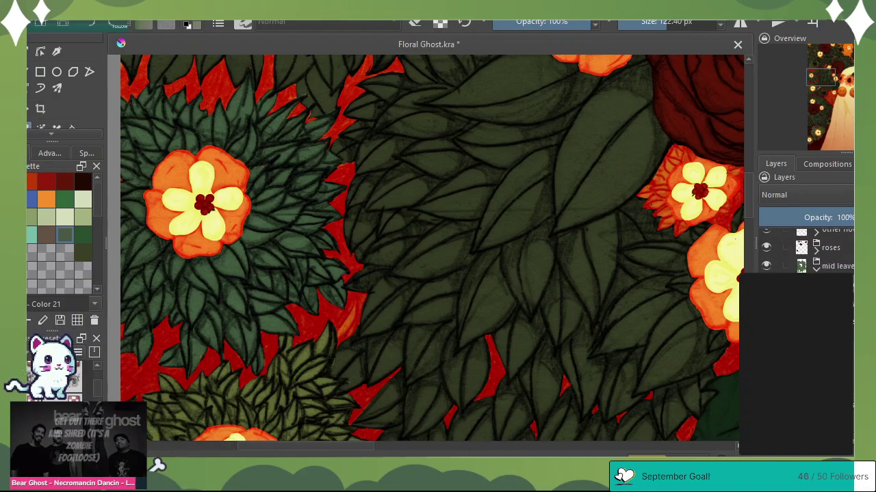
Block in grey the central mass of orange leaves below the yellow-petalled flower beside the ghost, using a 122.40 px brush
left_click_drag(831, 81, 826, 102)
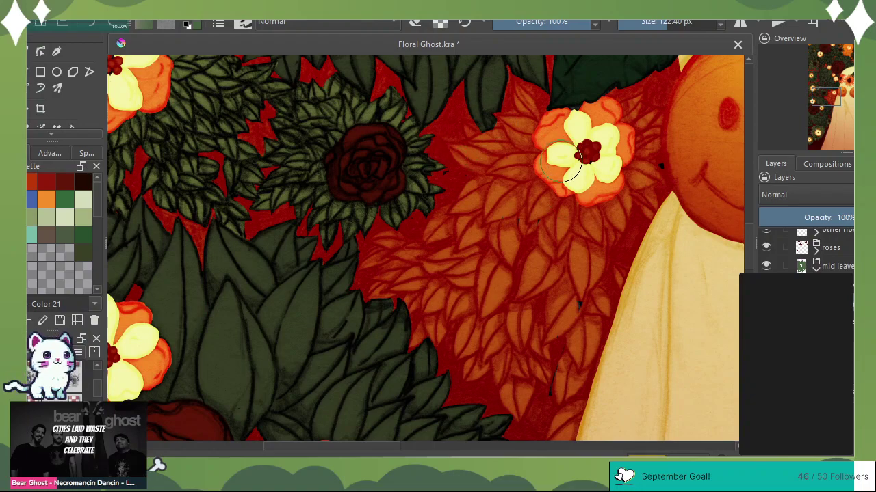
mouse_move(547, 182)
left_mouse_down()
mouse_move(569, 205)
mouse_move(555, 212)
mouse_move(518, 197)
mouse_move(499, 225)
mouse_move(514, 275)
mouse_move(538, 255)
mouse_move(507, 245)
mouse_move(451, 254)
mouse_move(438, 280)
mouse_move(431, 262)
mouse_move(415, 307)
mouse_move(433, 322)
mouse_move(425, 317)
mouse_move(413, 329)
mouse_move(477, 294)
left_mouse_up()
key("ctrl+z")
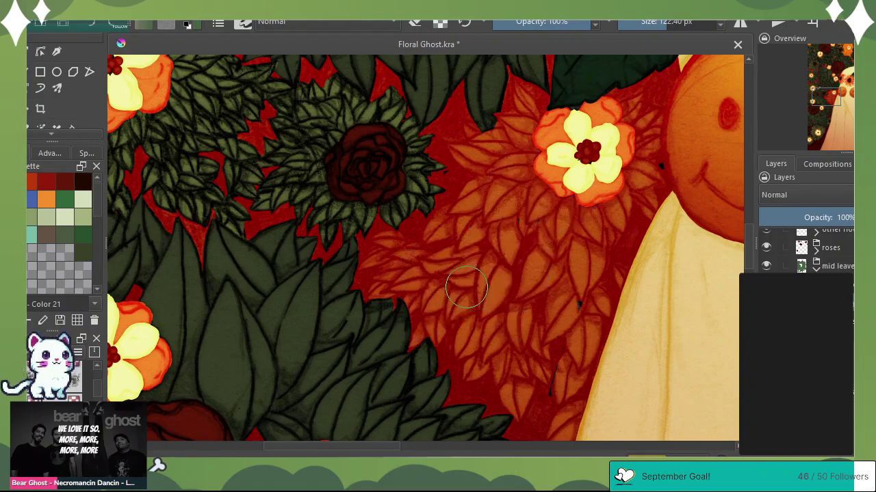
mouse_move(393, 264)
left_mouse_down()
mouse_move(434, 276)
mouse_move(406, 271)
mouse_move(467, 251)
mouse_move(478, 214)
mouse_move(462, 229)
mouse_move(459, 216)
mouse_move(435, 229)
mouse_move(464, 199)
mouse_move(502, 180)
mouse_move(522, 178)
mouse_move(540, 194)
mouse_move(535, 253)
mouse_move(550, 249)
mouse_move(576, 179)
mouse_move(588, 199)
mouse_move(601, 193)
mouse_move(576, 227)
mouse_move(564, 299)
mouse_move(574, 324)
mouse_move(585, 328)
mouse_move(572, 372)
mouse_move(566, 316)
mouse_move(540, 323)
mouse_move(539, 347)
mouse_move(516, 391)
mouse_move(502, 342)
mouse_move(496, 367)
mouse_move(474, 317)
mouse_move(494, 326)
mouse_move(532, 301)
mouse_move(504, 259)
mouse_move(474, 292)
mouse_move(542, 250)
mouse_move(556, 292)
mouse_move(613, 259)
left_mouse_up()
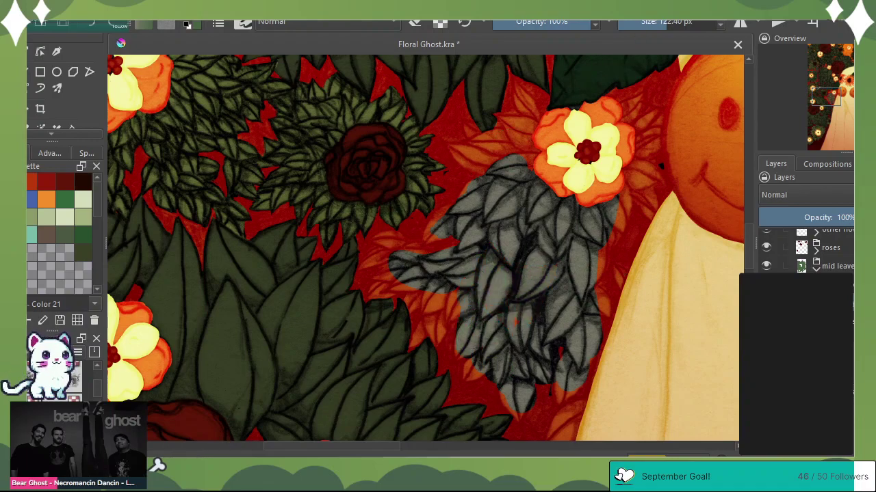
Reduce the brush to 29.14 px and paint the small orange leaves left of the grey mass grey, below the dark red rose
left_click(648, 22)
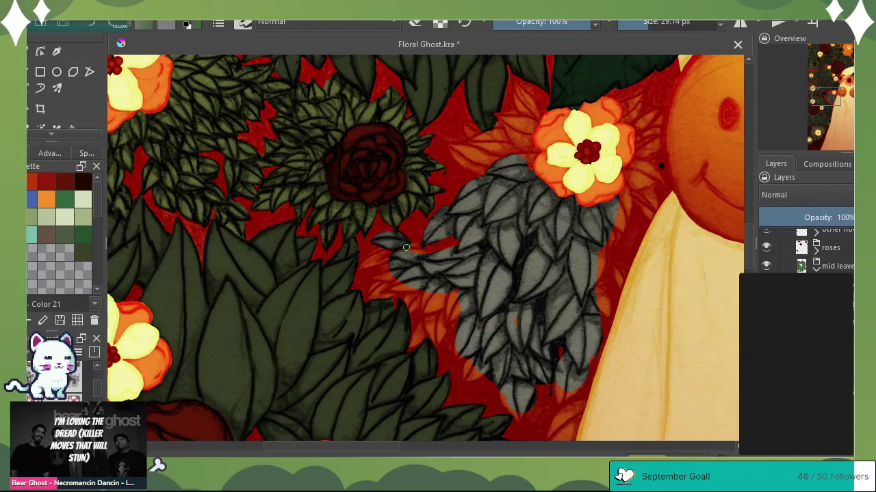
left_click_drag(407, 248, 431, 252)
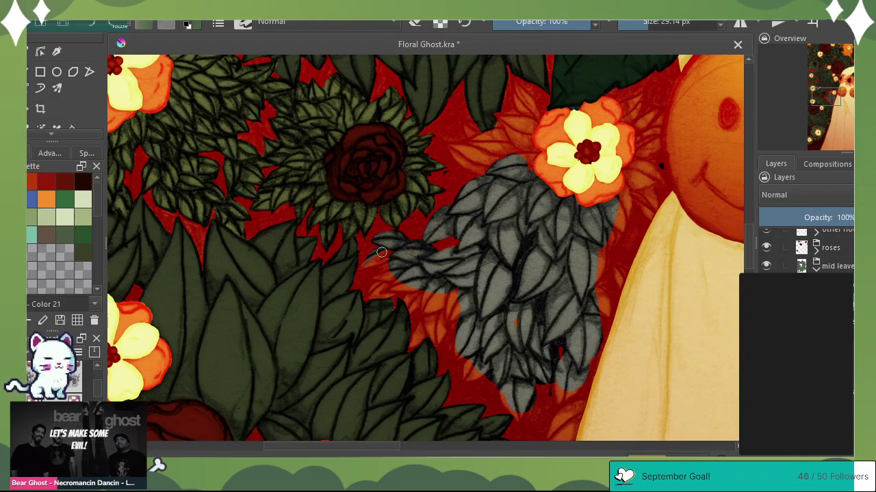
mouse_move(358, 271)
left_mouse_down()
mouse_move(393, 251)
mouse_move(384, 252)
left_mouse_up()
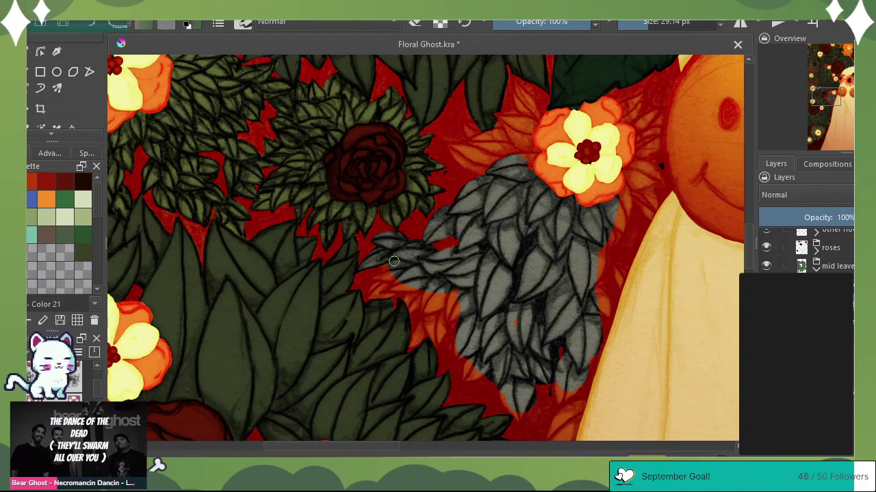
mouse_move(380, 273)
left_mouse_down()
mouse_move(371, 277)
mouse_move(381, 278)
left_mouse_up()
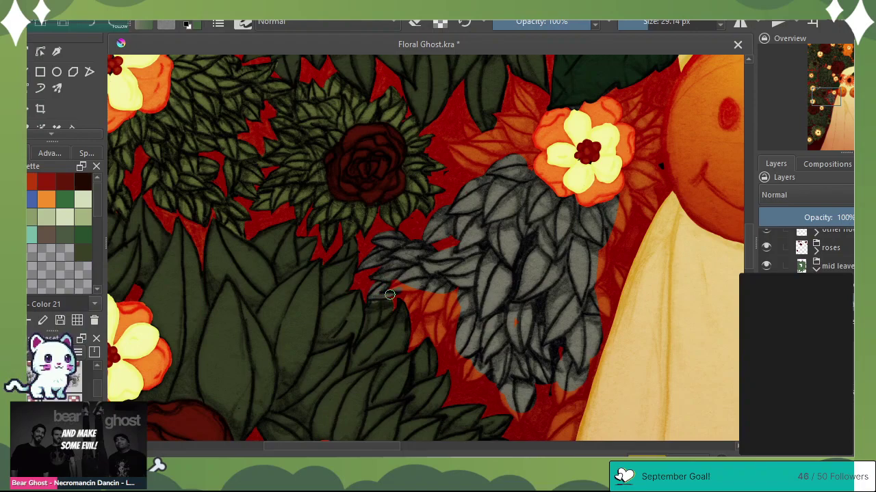
Paint the orange leaves on the cluster's lower left grey, alternating with erasing to shape pointed tips beside the dark green foliage
left_click(415, 23)
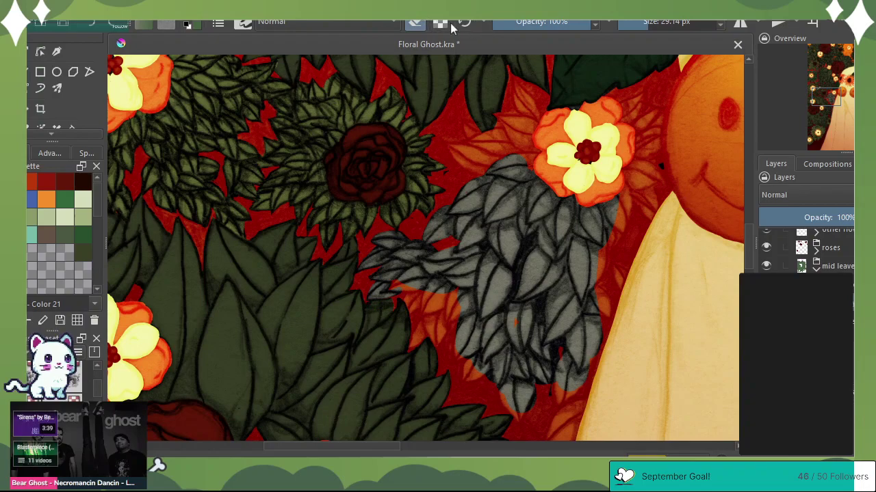
key("e")
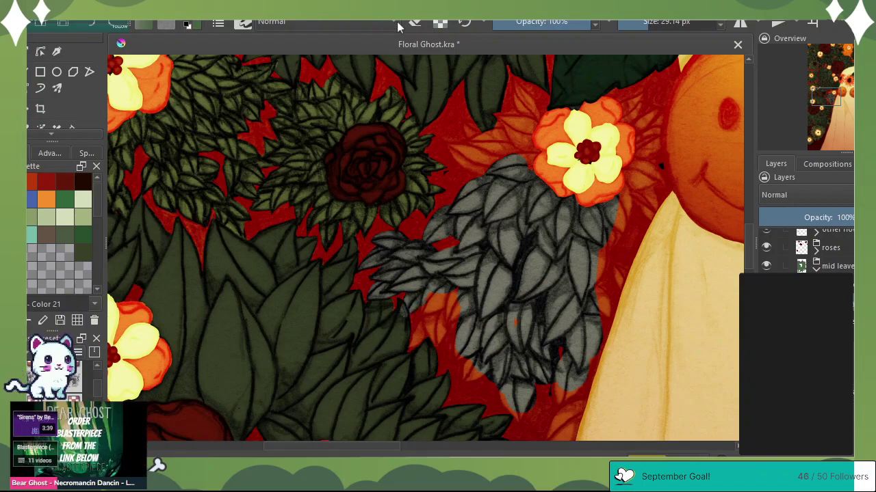
key("e")
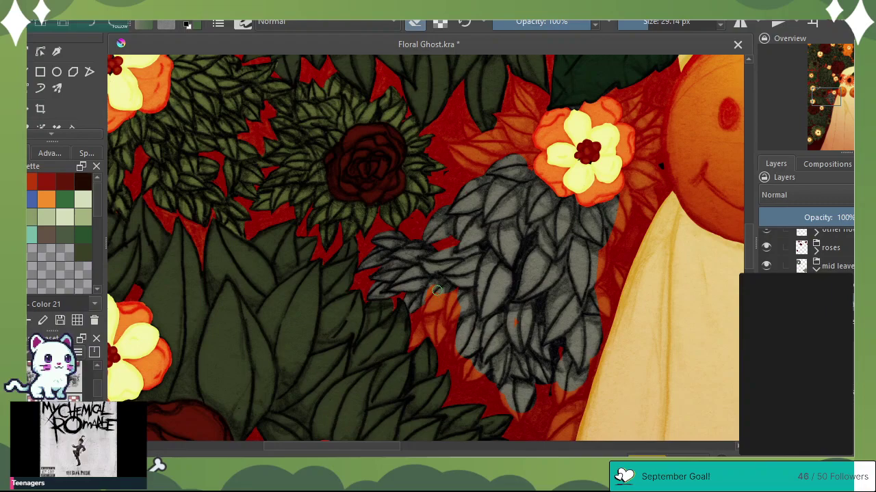
key("e")
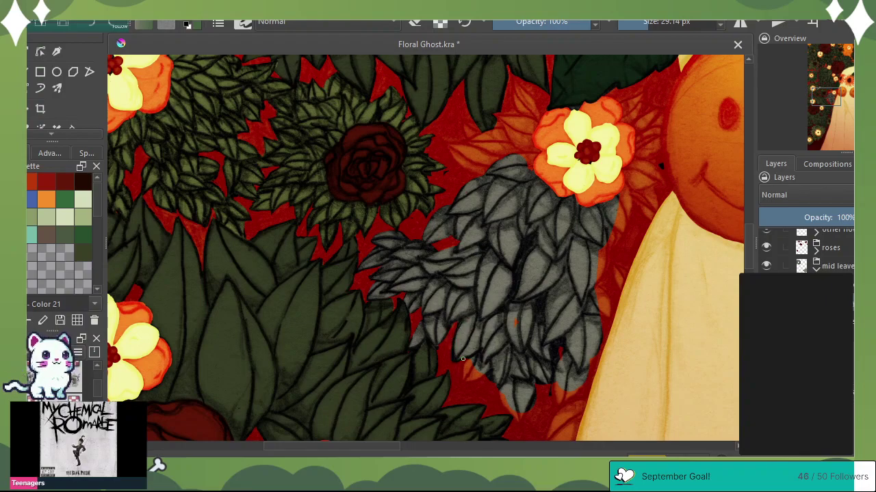
Paint the cluster's bottom leaf tips and the leftover orange spot grey, erasing overspill along the red background
left_click(415, 23)
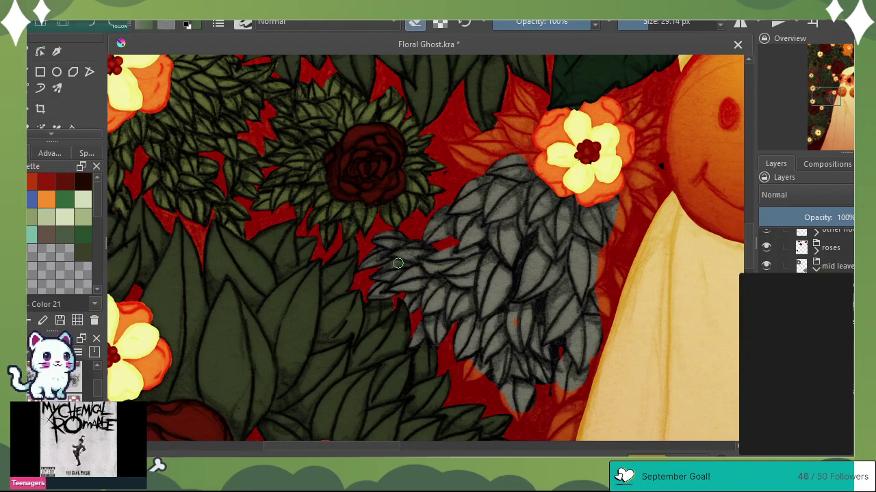
left_click(415, 23)
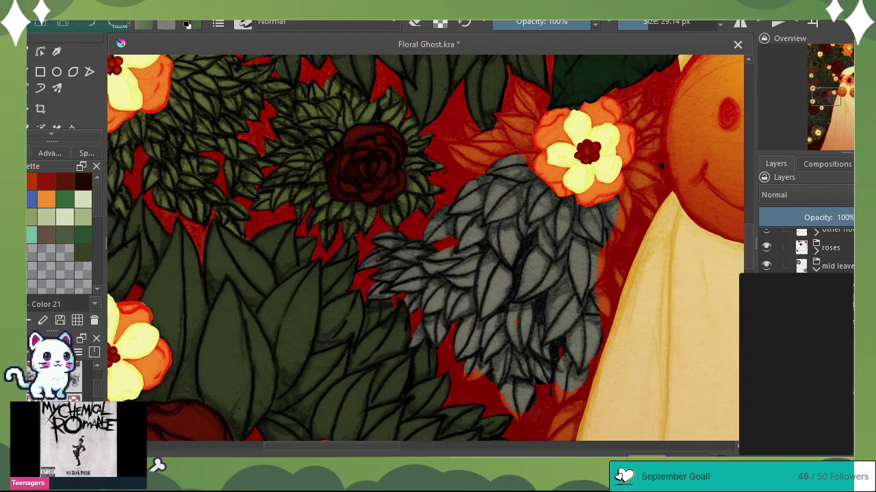
left_click_drag(465, 374, 484, 376)
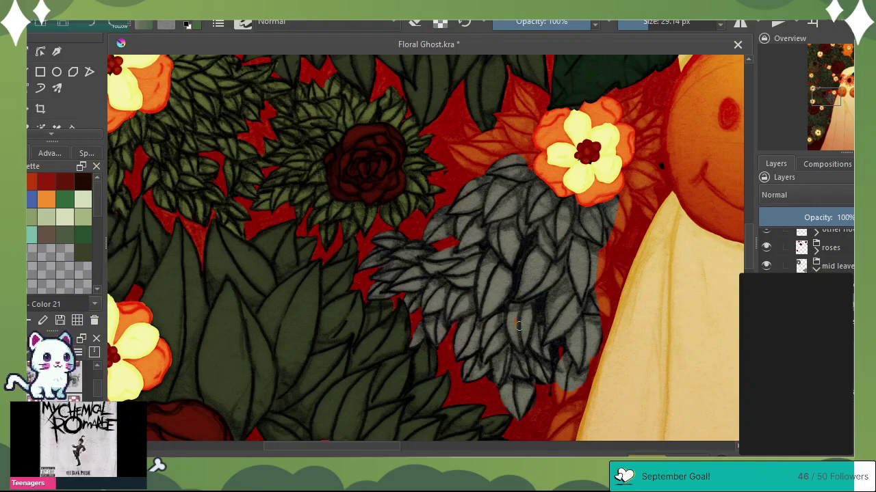
left_click(416, 22)
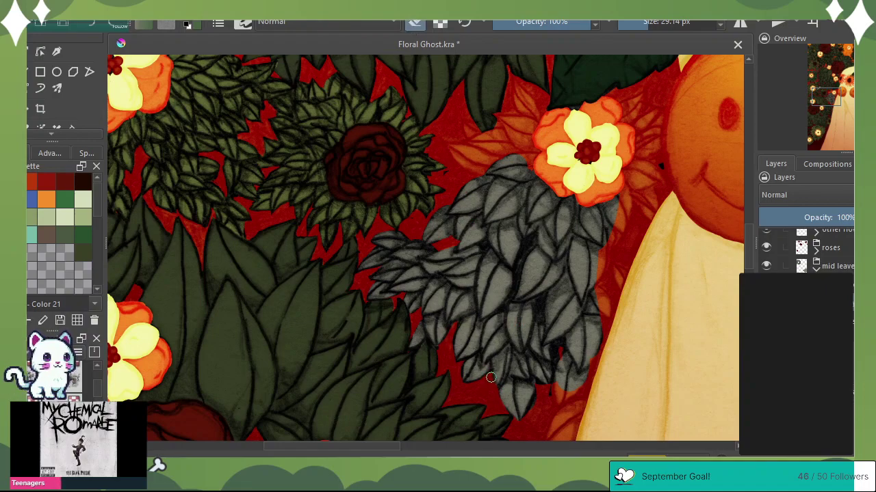
left_click(415, 22)
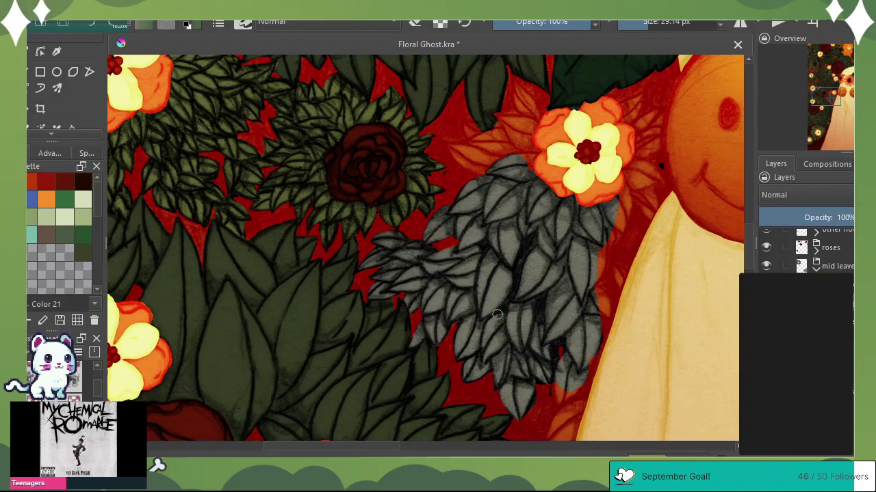
Erase the dark overspill between the cluster's lower right leaves to open a clean red gap
left_click(414, 22)
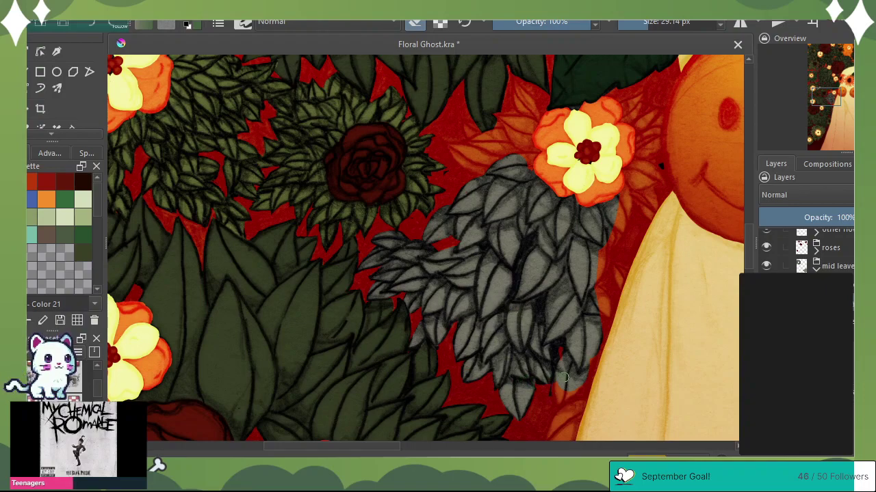
left_click(416, 23)
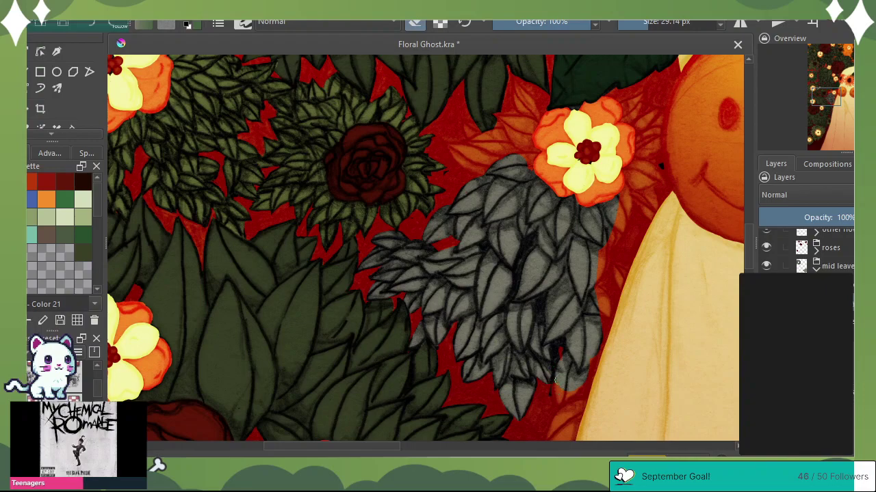
left_click_drag(551, 390, 560, 343)
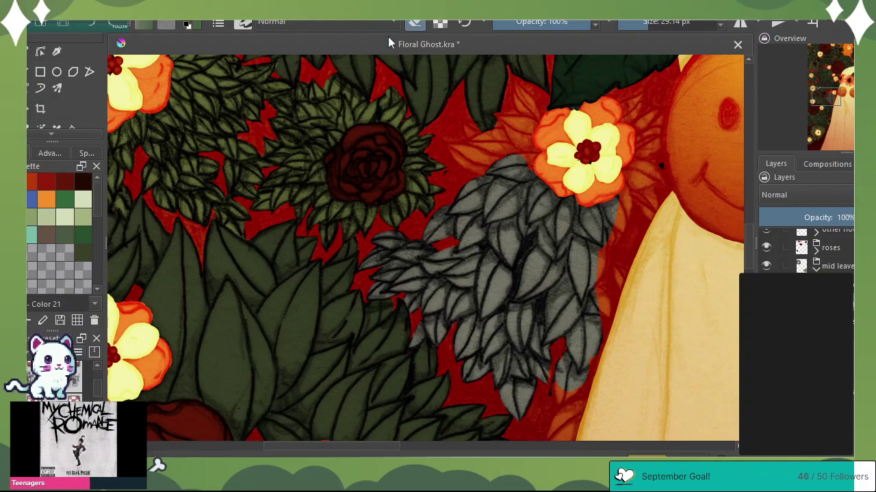
Paint the orange leaves between the cluster and the ghost's body grey, up to the flower's lower right edge
left_click(415, 24)
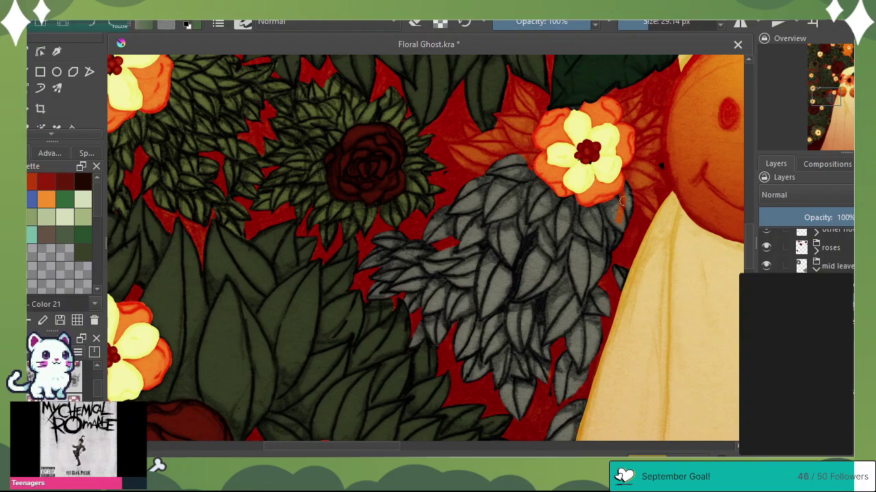
left_click_drag(622, 201, 619, 212)
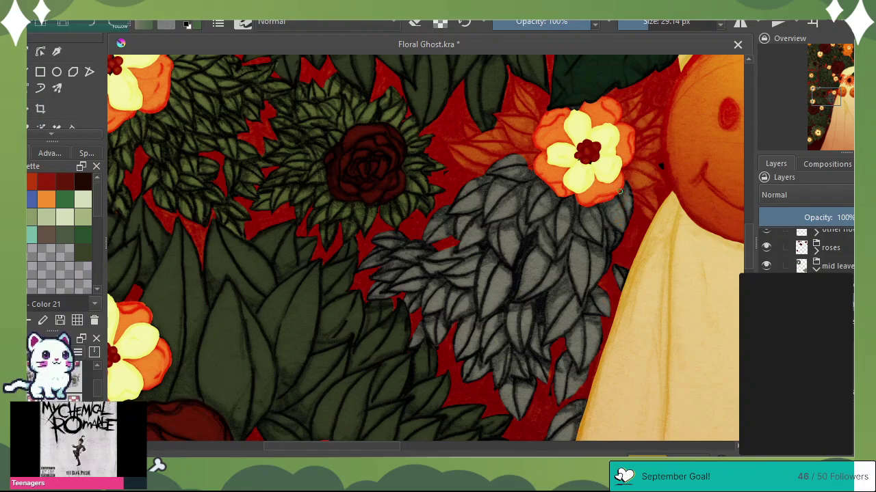
Paint the orange leaves on both sides of the flower beside the ghost's face grey, alternating with erasing to shape pointed tips
left_click(414, 23)
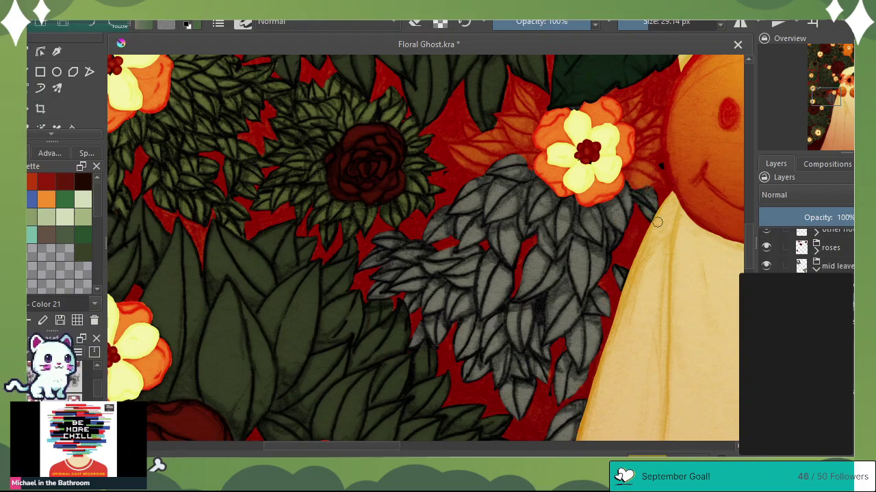
left_click(415, 22)
left_click(414, 23)
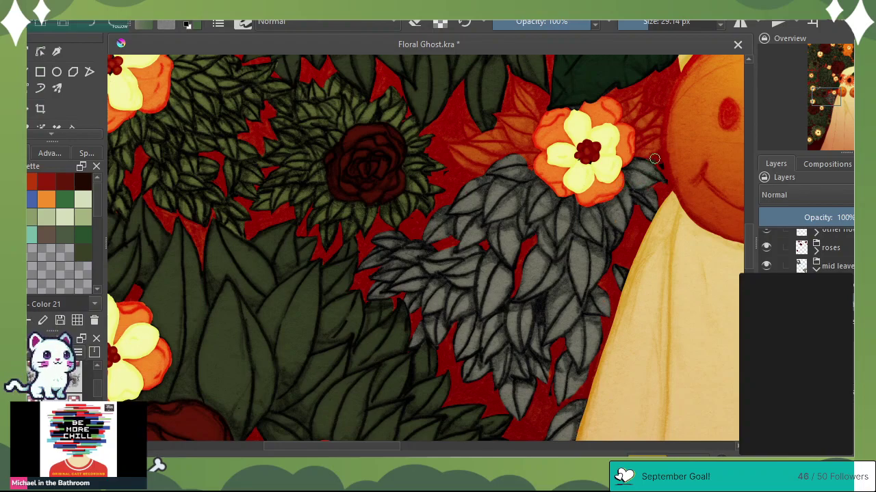
mouse_move(667, 138)
left_mouse_down()
mouse_move(625, 158)
mouse_move(663, 132)
mouse_move(625, 153)
mouse_move(664, 120)
mouse_move(651, 128)
mouse_move(661, 110)
mouse_move(632, 137)
mouse_move(652, 114)
mouse_move(616, 132)
mouse_move(624, 121)
mouse_move(618, 125)
mouse_move(647, 107)
mouse_move(638, 107)
mouse_move(671, 107)
mouse_move(642, 105)
mouse_move(639, 115)
mouse_move(620, 117)
mouse_move(647, 90)
mouse_move(624, 115)
mouse_move(640, 100)
left_mouse_up()
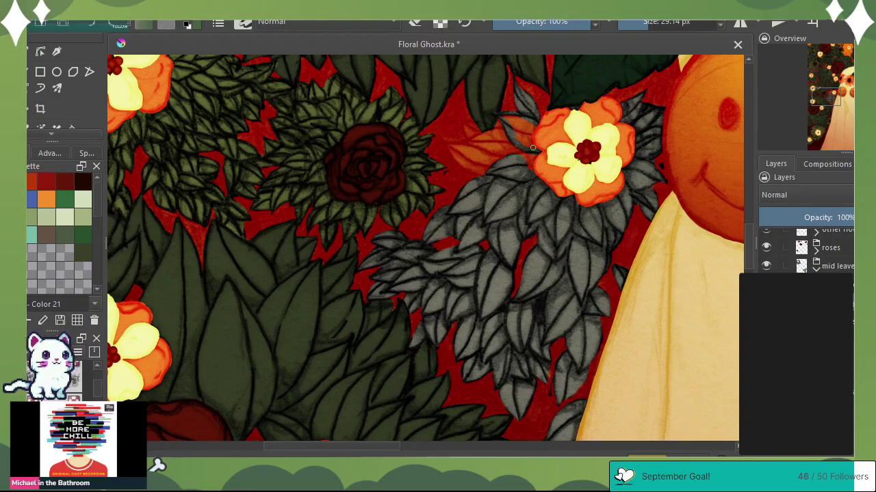
left_click(415, 25)
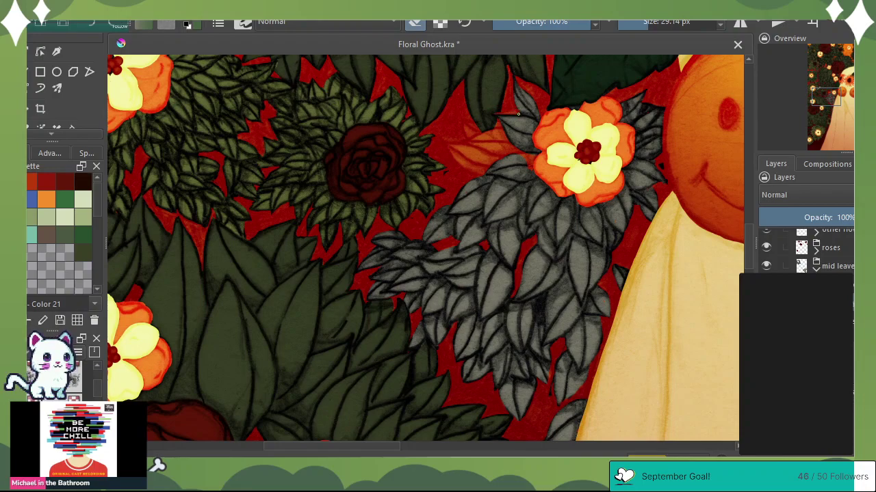
left_click(414, 25)
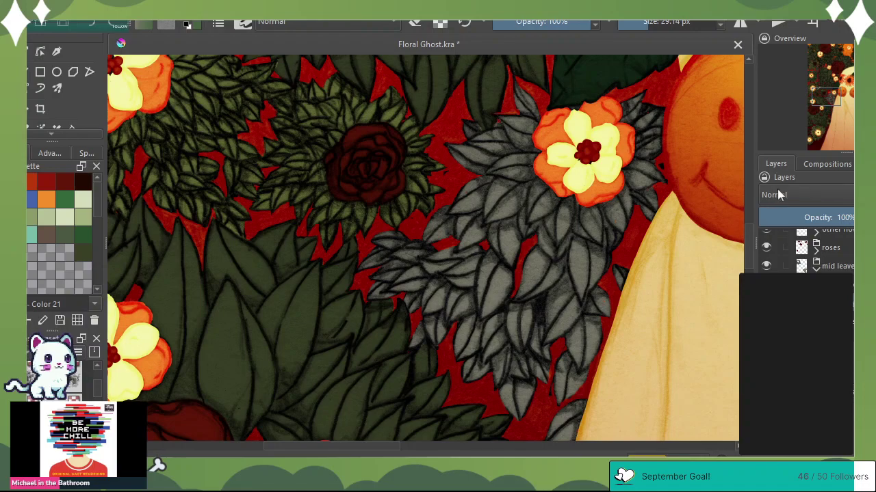
Colour the whole grey leaf cluster around and below the flower beside the ghost's face green with a larger brush
mouse_move(828, 95)
left_mouse_down()
mouse_move(833, 109)
mouse_move(831, 103)
left_mouse_up()
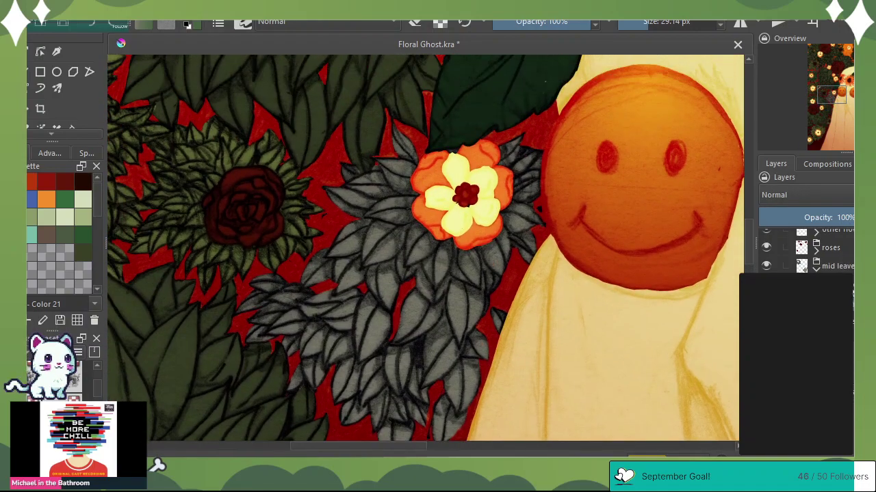
left_click(193, 21)
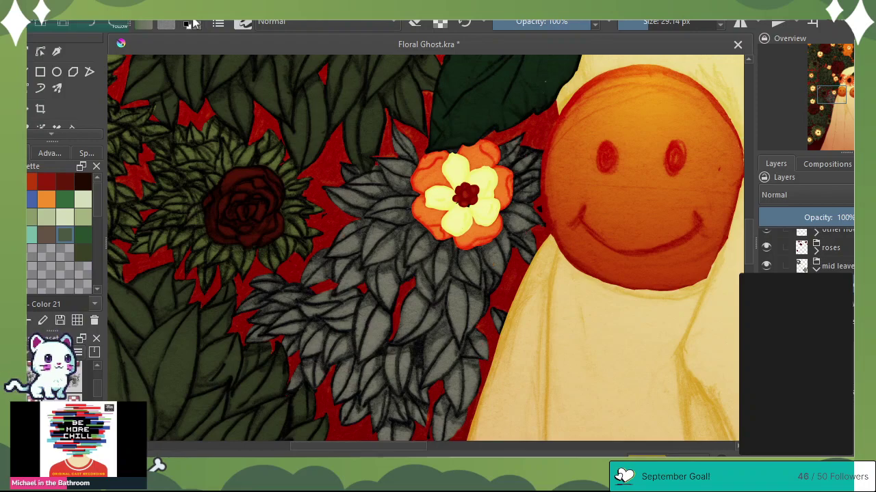
left_click(671, 24)
mouse_move(397, 140)
left_mouse_down()
mouse_move(325, 208)
mouse_move(430, 129)
mouse_move(398, 220)
mouse_move(287, 319)
mouse_move(268, 293)
mouse_move(297, 247)
mouse_move(311, 271)
mouse_move(301, 391)
mouse_move(317, 398)
mouse_move(344, 376)
mouse_move(350, 422)
mouse_move(411, 384)
mouse_move(406, 414)
mouse_move(500, 309)
mouse_move(485, 265)
mouse_move(402, 319)
mouse_move(420, 265)
mouse_move(526, 203)
mouse_move(508, 265)
mouse_move(522, 166)
left_mouse_up()
Set the eraser size to 42.76 px and check the roses group and the green leaves down along the ghost's robe
left_click(415, 22)
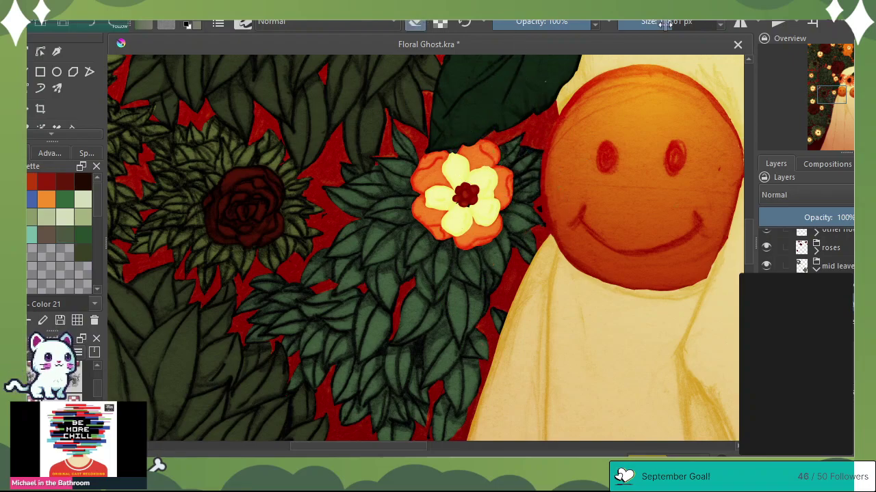
left_click_drag(665, 25, 652, 24)
left_click(766, 247)
left_click(766, 247)
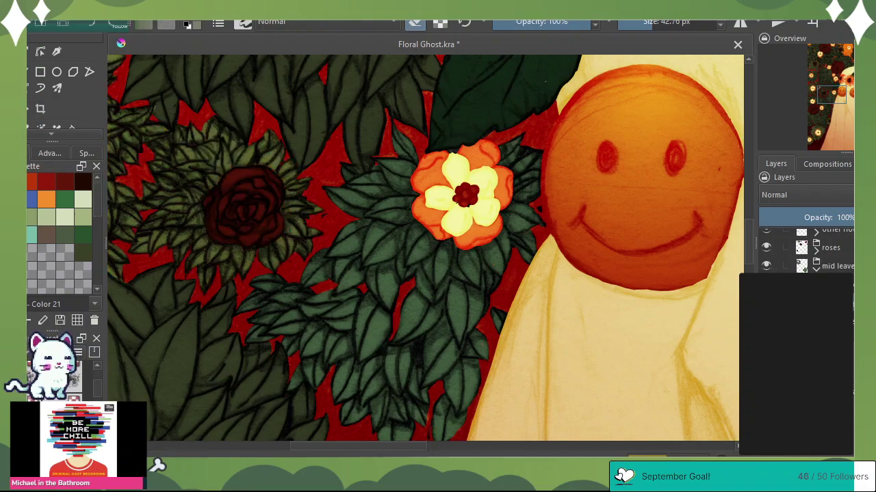
scroll(807, 253, "down", 2)
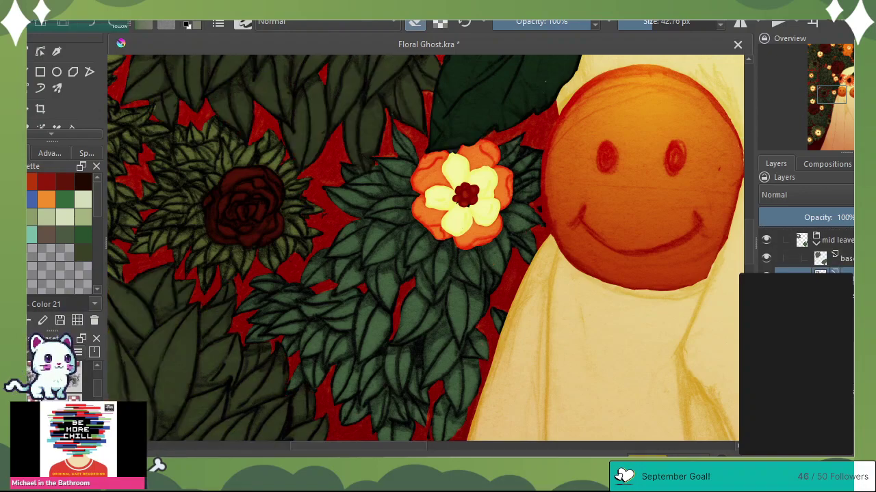
scroll(807, 253, "down", 1)
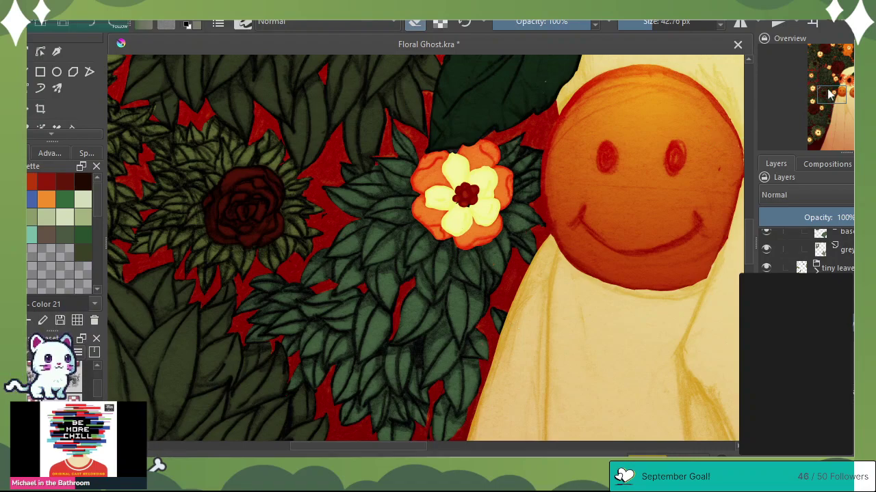
left_click_drag(829, 94, 829, 100)
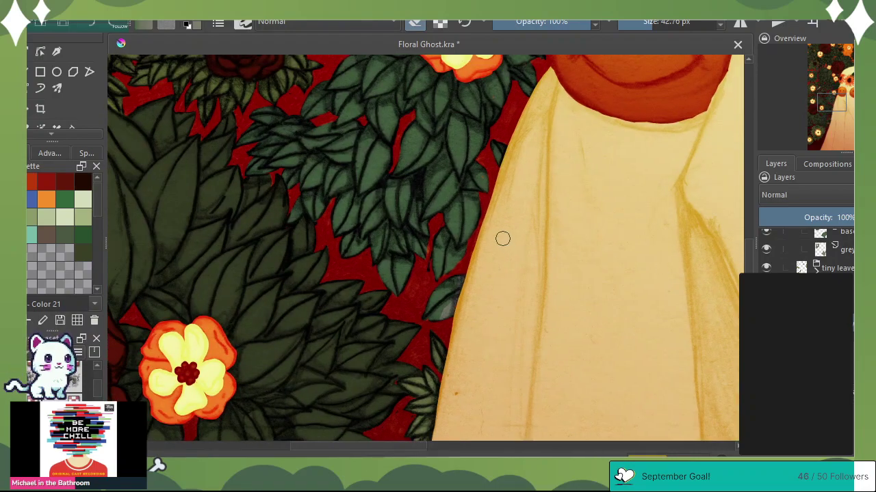
scroll(806, 251, "up", 3)
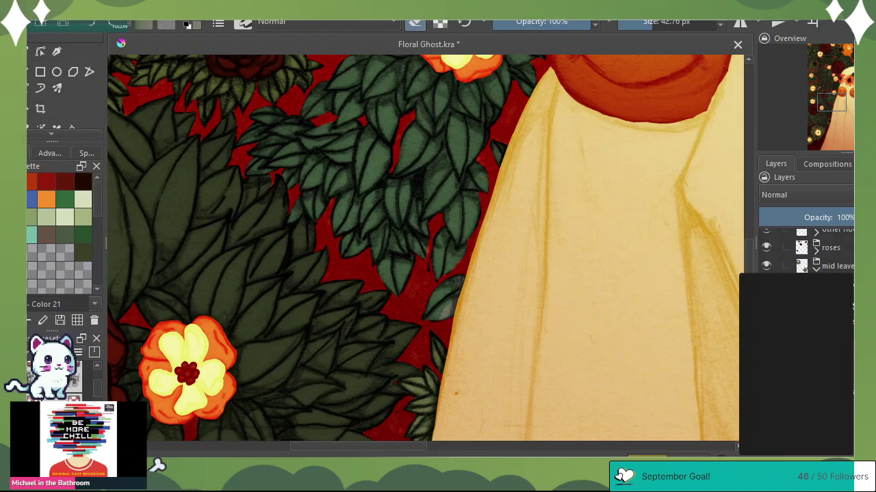
Paint the orange leaves around the small flower below the large rose grey with a 27.20 px brush, and colour them green
left_click_drag(831, 97, 831, 73)
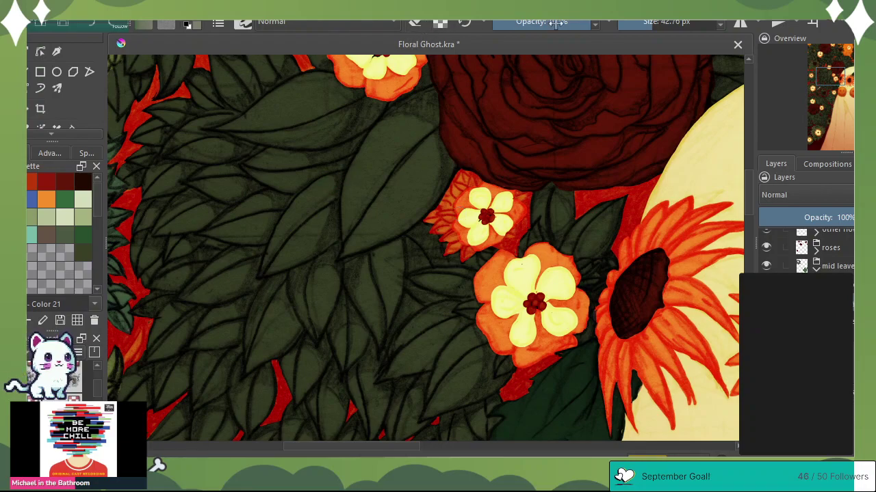
left_click(641, 24)
key("bracketright")
key("bracketright")
key("bracketright")
left_click_drag(473, 175, 477, 187)
mouse_move(469, 174)
left_mouse_down()
mouse_move(460, 193)
mouse_move(446, 189)
mouse_move(440, 201)
mouse_move(452, 200)
mouse_move(447, 216)
mouse_move(453, 183)
mouse_move(457, 195)
mouse_move(478, 178)
mouse_move(437, 216)
left_mouse_up()
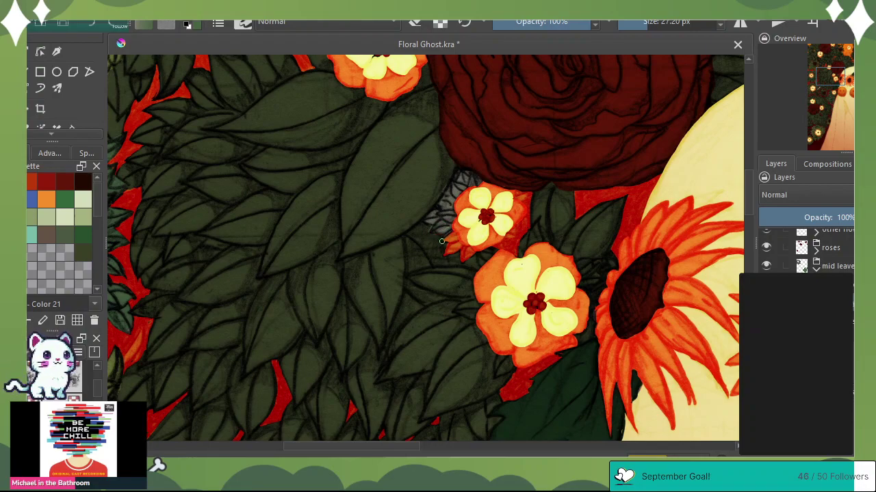
left_click_drag(442, 242, 453, 238)
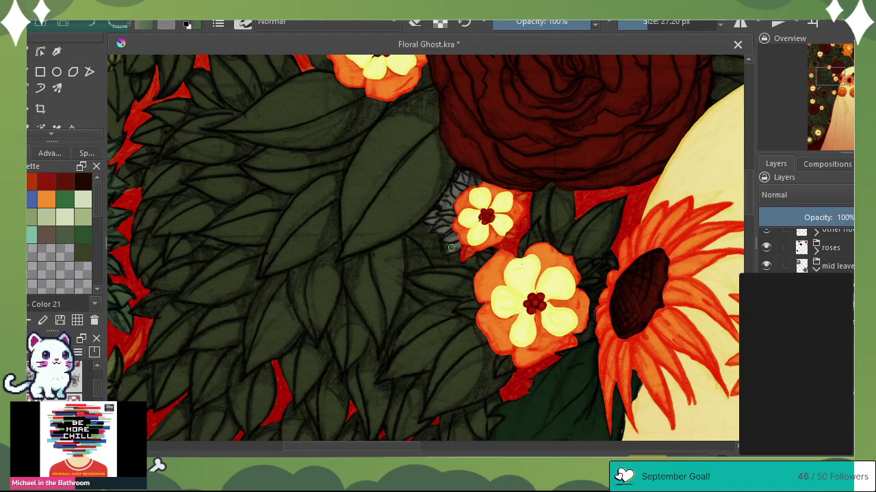
mouse_move(460, 247)
left_mouse_down()
mouse_move(462, 261)
mouse_move(470, 249)
left_mouse_up()
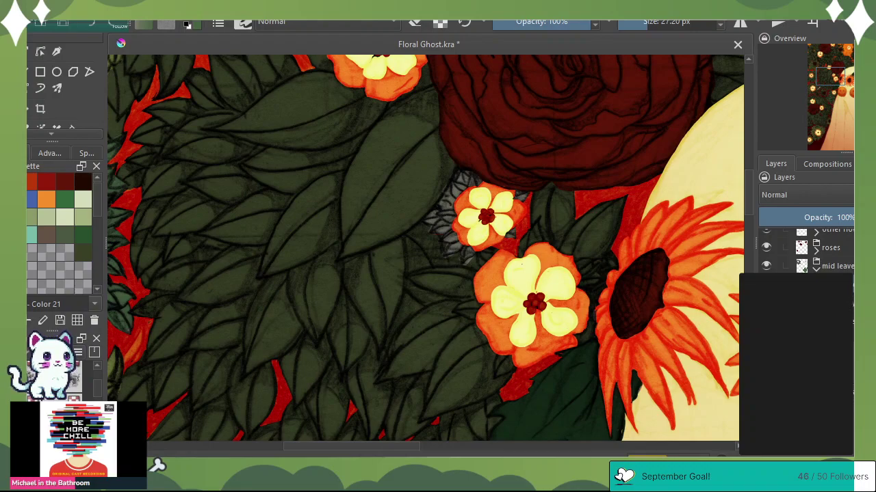
left_click(199, 21)
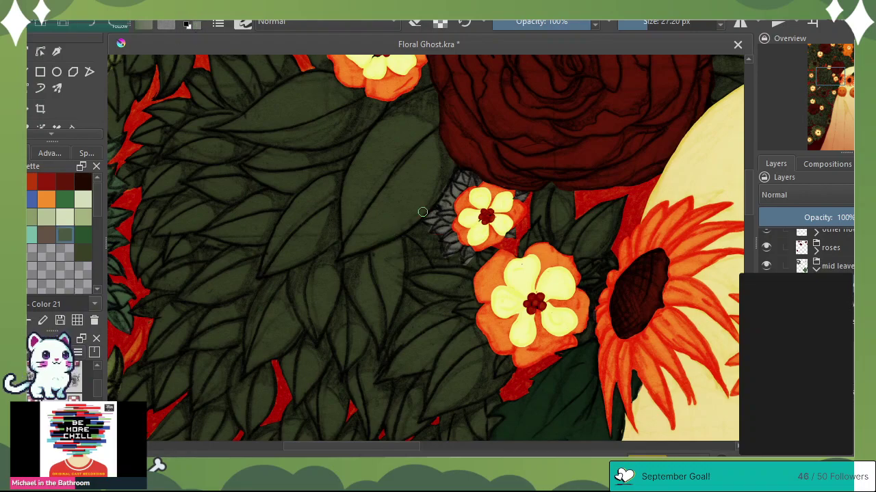
mouse_move(425, 217)
left_mouse_down()
mouse_move(445, 264)
mouse_move(443, 177)
mouse_move(474, 265)
mouse_move(471, 189)
left_mouse_up()
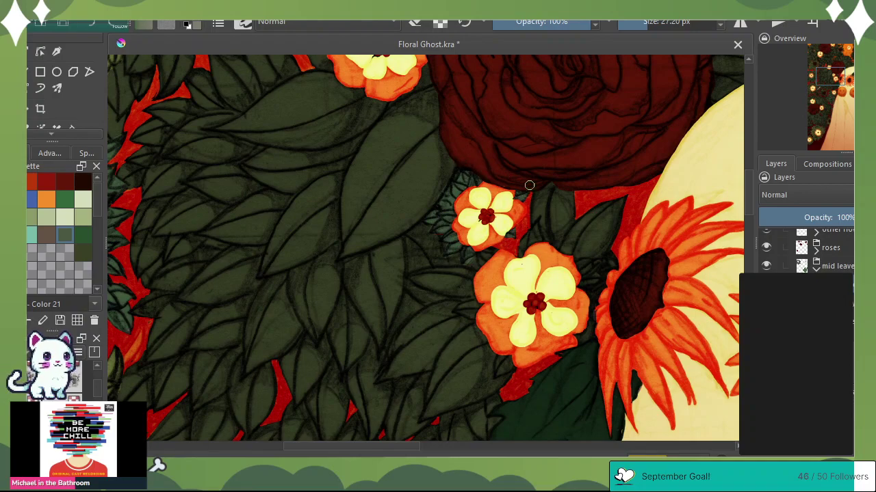
Block in the orange leaf cluster around the flower at the canvas's upper edge in grey with a brush of about 150 px
mouse_move(840, 68)
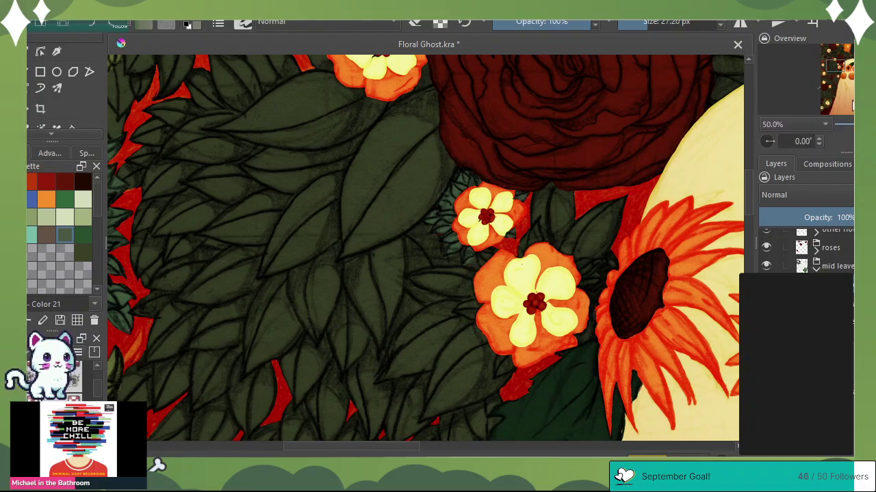
left_click_drag(834, 76, 851, 59)
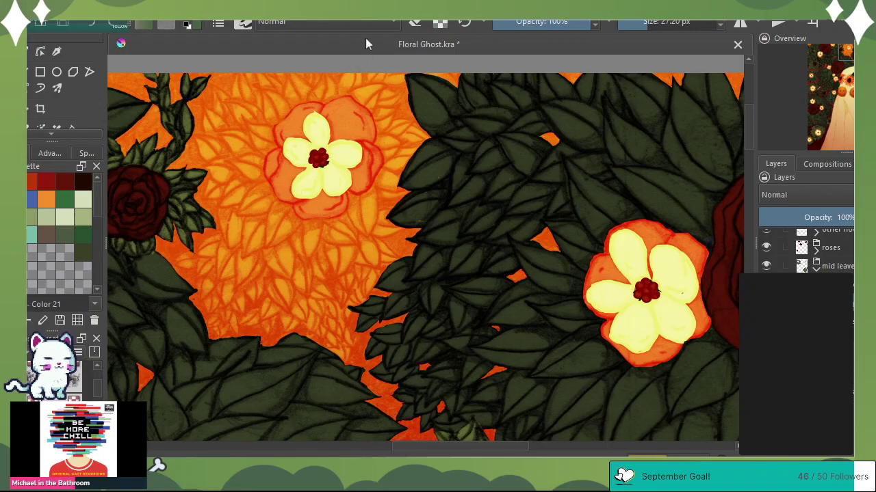
left_click(669, 22)
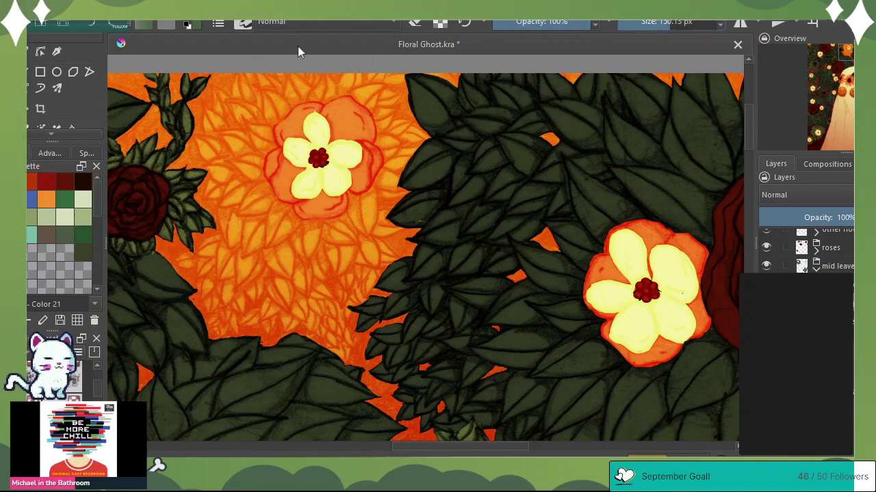
mouse_move(322, 102)
left_mouse_down()
mouse_move(308, 78)
mouse_move(293, 114)
mouse_move(280, 81)
mouse_move(271, 80)
mouse_move(232, 141)
mouse_move(257, 246)
mouse_move(216, 270)
mouse_move(227, 293)
mouse_move(221, 317)
mouse_move(235, 297)
mouse_move(271, 285)
mouse_move(303, 299)
mouse_move(330, 333)
mouse_move(329, 303)
mouse_move(357, 277)
mouse_move(361, 231)
mouse_move(352, 214)
mouse_move(369, 225)
mouse_move(384, 219)
mouse_move(376, 228)
mouse_move(398, 218)
mouse_move(347, 213)
mouse_move(341, 262)
mouse_move(327, 258)
mouse_move(318, 233)
mouse_move(291, 219)
mouse_move(284, 232)
mouse_move(359, 152)
mouse_move(363, 174)
mouse_move(387, 170)
mouse_move(395, 147)
mouse_move(360, 122)
mouse_move(388, 82)
mouse_move(341, 81)
left_mouse_up()
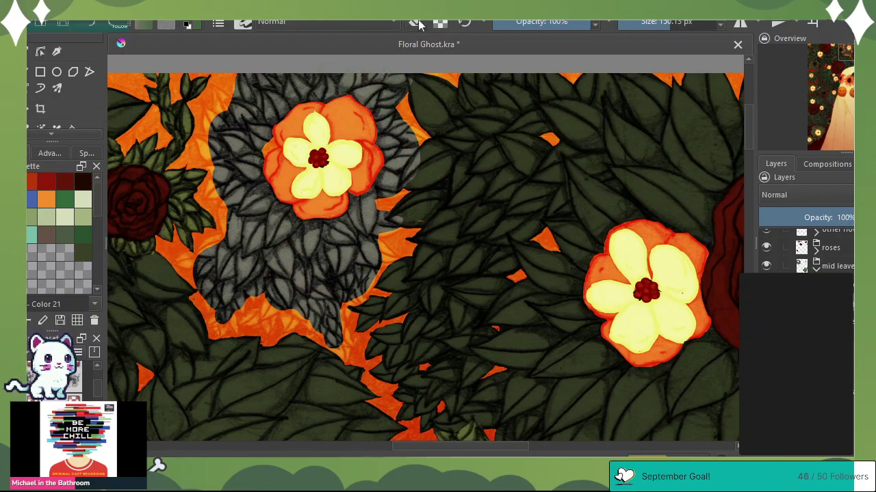
Paint the cluster's remaining left, bottom and lower right leaf tips grey with a 37.85 px brush, leaving orange gaps between them
left_click_drag(657, 23, 629, 23)
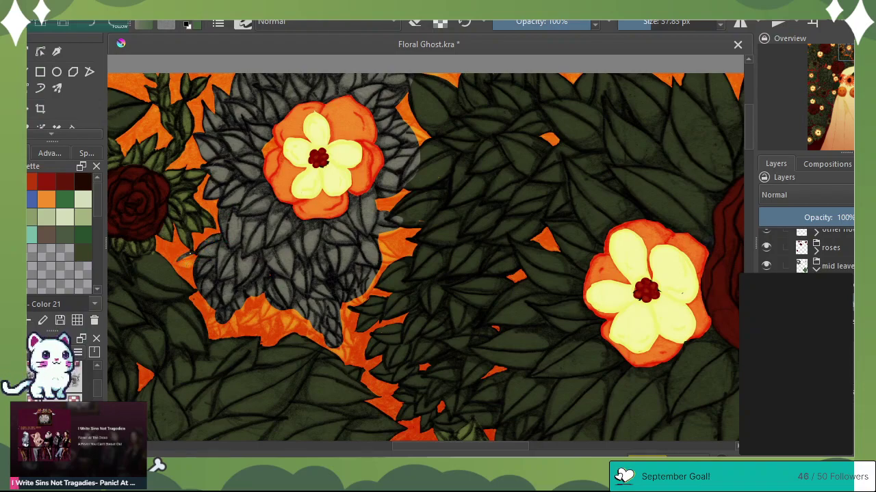
mouse_move(180, 259)
left_mouse_down()
mouse_move(197, 264)
mouse_move(194, 257)
left_mouse_up()
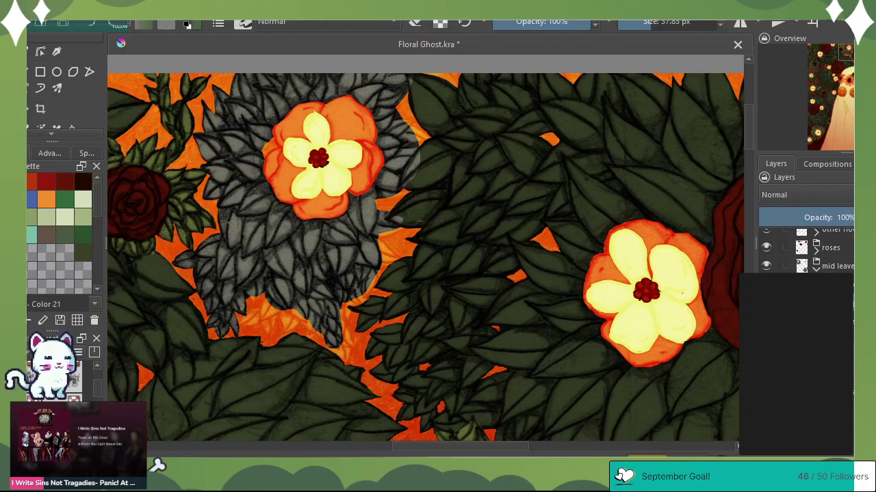
mouse_move(241, 311)
left_mouse_down()
mouse_move(241, 301)
mouse_move(262, 289)
mouse_move(254, 298)
left_mouse_up()
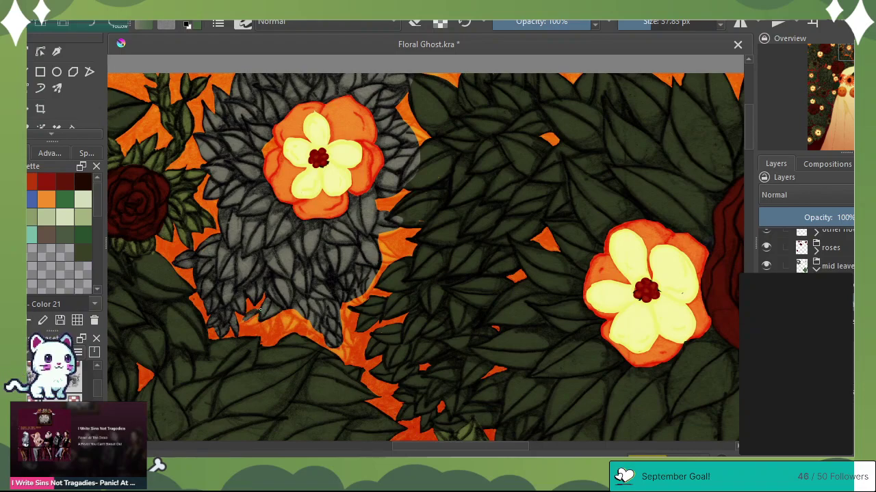
left_click_drag(240, 323, 257, 314)
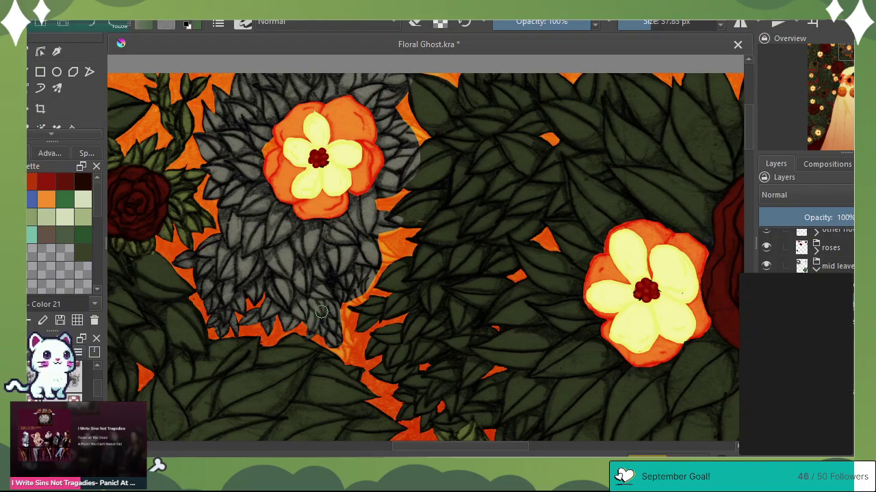
mouse_move(321, 312)
left_mouse_down()
mouse_move(340, 326)
mouse_move(340, 309)
mouse_move(355, 307)
mouse_move(377, 266)
mouse_move(394, 265)
mouse_move(374, 236)
mouse_move(399, 229)
mouse_move(387, 234)
mouse_move(376, 205)
mouse_move(408, 192)
left_mouse_up()
mouse_move(337, 320)
left_mouse_down()
mouse_move(346, 348)
mouse_move(331, 347)
left_mouse_up()
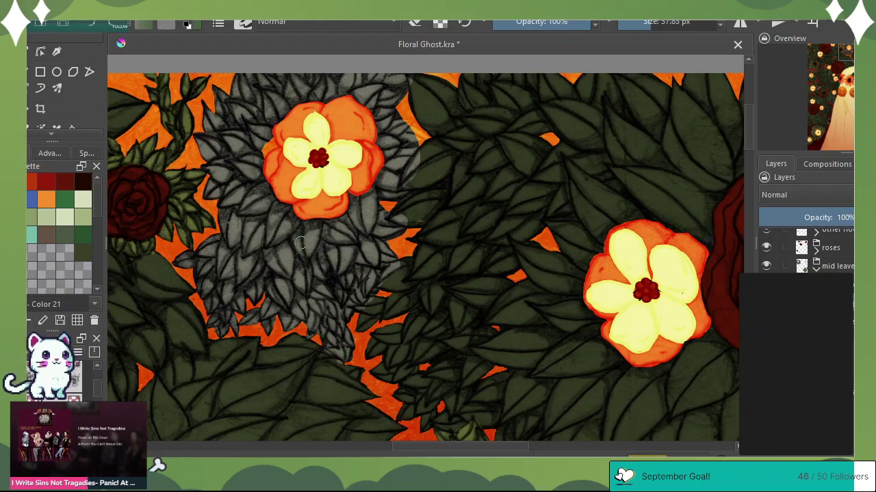
Erase an orange gap between the cluster's lower leaves and shape the pointed tips right of the flower
key("e")
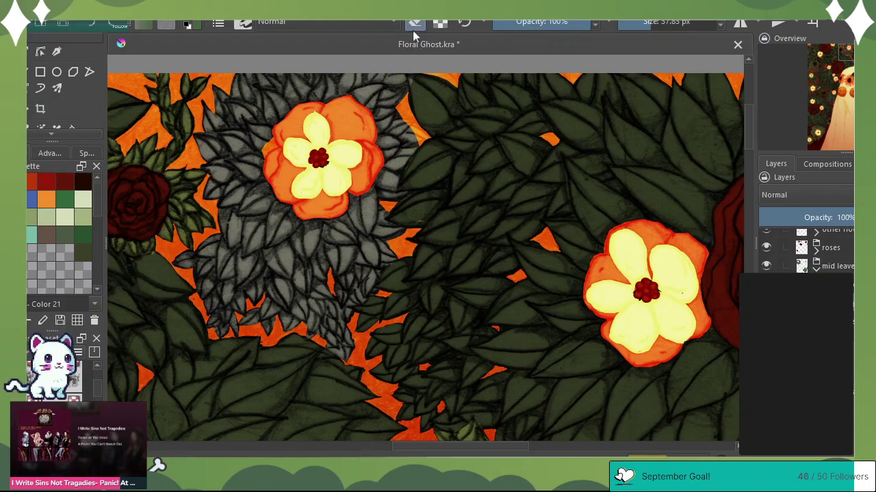
left_click(415, 26)
left_click(415, 24)
left_click_drag(413, 127, 429, 138)
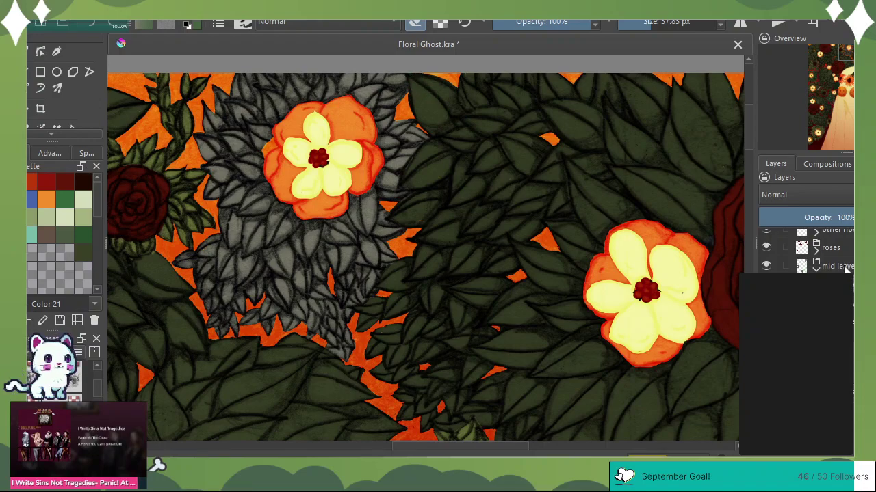
Colour the entire grey leaf cluster around the upper flower green, from its left edge across to the dark foliage
key("e")
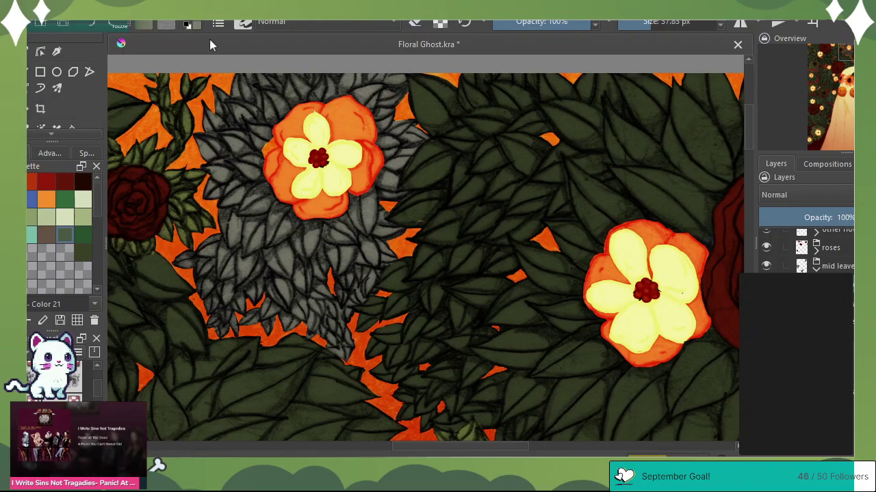
mouse_move(208, 115)
left_mouse_down()
mouse_move(205, 170)
mouse_move(217, 209)
mouse_move(242, 106)
mouse_move(164, 79)
mouse_move(112, 89)
mouse_move(176, 145)
mouse_move(229, 167)
mouse_move(233, 193)
mouse_move(219, 192)
mouse_move(177, 263)
mouse_move(182, 332)
mouse_move(215, 321)
mouse_move(223, 355)
mouse_move(281, 365)
left_mouse_up()
left_click_drag(289, 215, 283, 276)
mouse_move(303, 222)
left_mouse_down()
mouse_move(295, 330)
mouse_move(308, 257)
left_mouse_up()
mouse_move(324, 221)
left_mouse_down()
mouse_move(315, 327)
mouse_move(326, 335)
left_mouse_up()
left_click_drag(348, 196, 345, 273)
mouse_move(364, 189)
left_mouse_down()
mouse_move(341, 338)
mouse_move(349, 328)
left_mouse_up()
left_click_drag(396, 163, 374, 262)
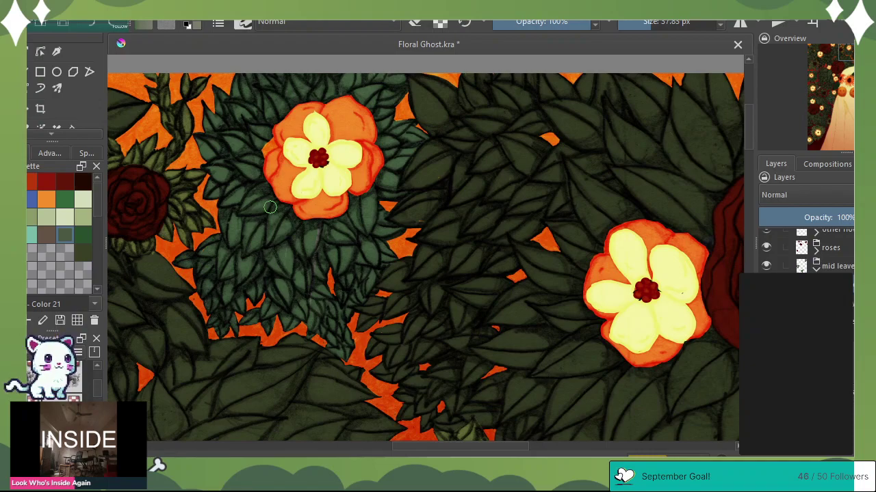
Paint the centre, left, lower and right leaves of the orange cluster beside the ghost's head grey with a 37.85 px brush
mouse_move(851, 54)
left_mouse_down()
mouse_move(861, 53)
mouse_move(836, 60)
mouse_move(843, 84)
left_mouse_up()
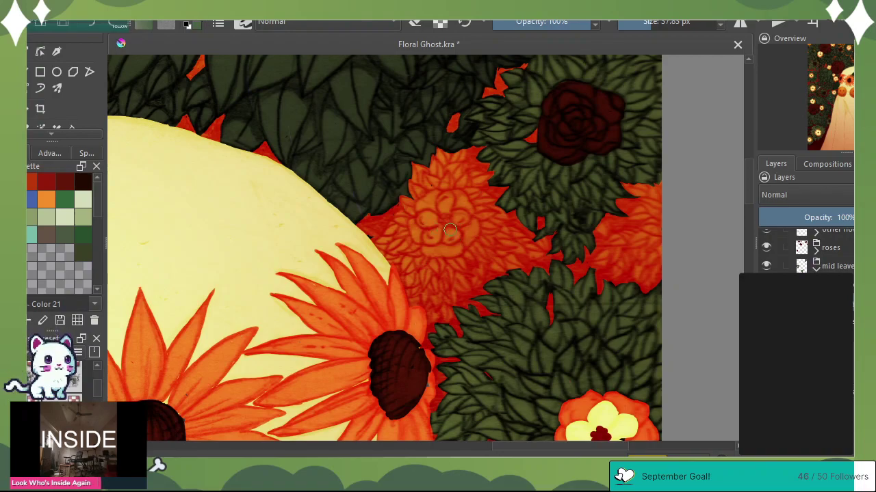
mouse_move(450, 230)
left_mouse_down()
mouse_move(471, 236)
mouse_move(457, 248)
mouse_move(429, 240)
mouse_move(425, 210)
mouse_move(443, 192)
mouse_move(468, 206)
mouse_move(458, 245)
mouse_move(414, 254)
mouse_move(422, 241)
mouse_move(406, 207)
left_mouse_up()
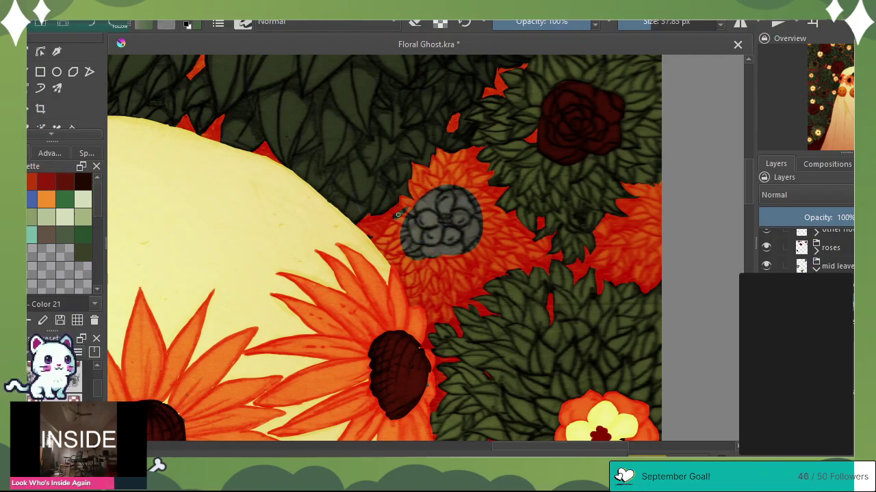
mouse_move(394, 219)
left_mouse_down()
mouse_move(375, 243)
mouse_move(386, 235)
mouse_move(376, 244)
mouse_move(393, 247)
mouse_move(400, 228)
mouse_move(399, 263)
mouse_move(388, 254)
mouse_move(431, 329)
mouse_move(439, 313)
mouse_move(424, 328)
mouse_move(430, 281)
mouse_move(408, 293)
mouse_move(413, 250)
mouse_move(429, 287)
mouse_move(445, 274)
mouse_move(435, 307)
left_mouse_up()
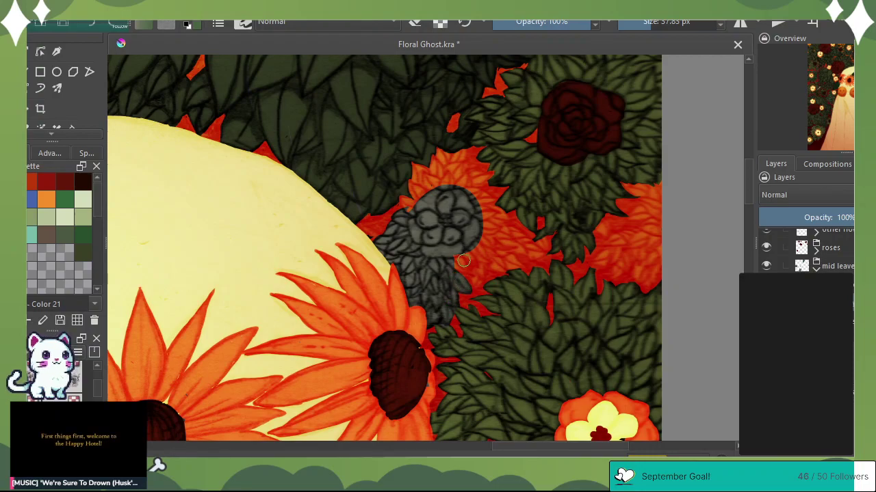
mouse_move(457, 275)
left_mouse_down()
mouse_move(481, 273)
mouse_move(471, 287)
mouse_move(480, 279)
mouse_move(472, 255)
mouse_move(504, 269)
mouse_move(480, 241)
mouse_move(504, 247)
left_mouse_up()
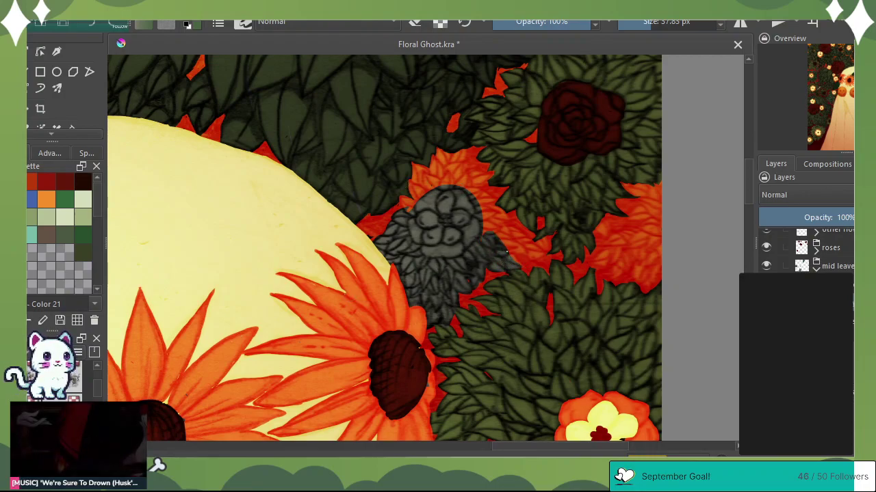
mouse_move(521, 267)
left_mouse_down()
mouse_move(502, 230)
mouse_move(514, 223)
mouse_move(544, 247)
left_mouse_up()
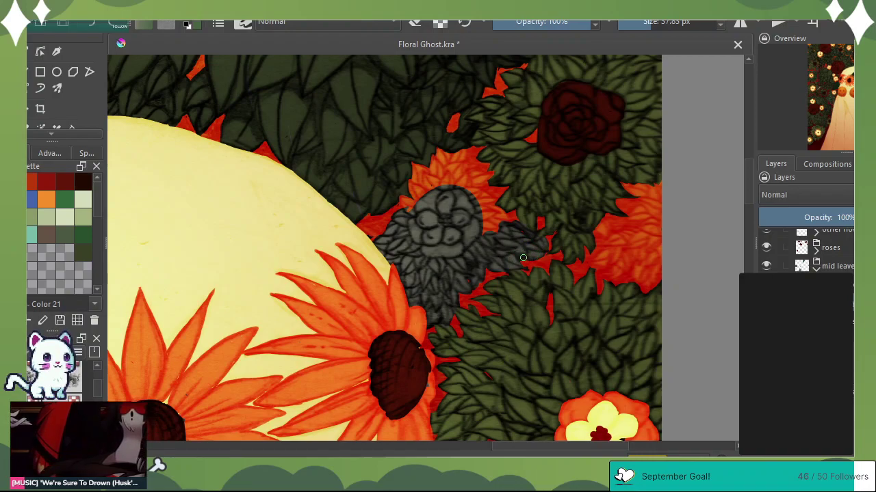
Touch up the cluster's right leaf tips and paint its remaining upper leaves grey up to the dark foliage
left_click(414, 22)
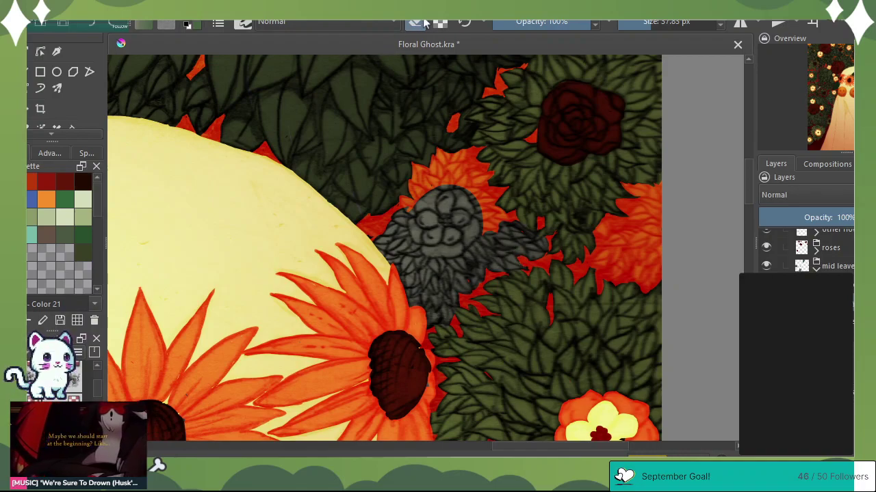
key("e")
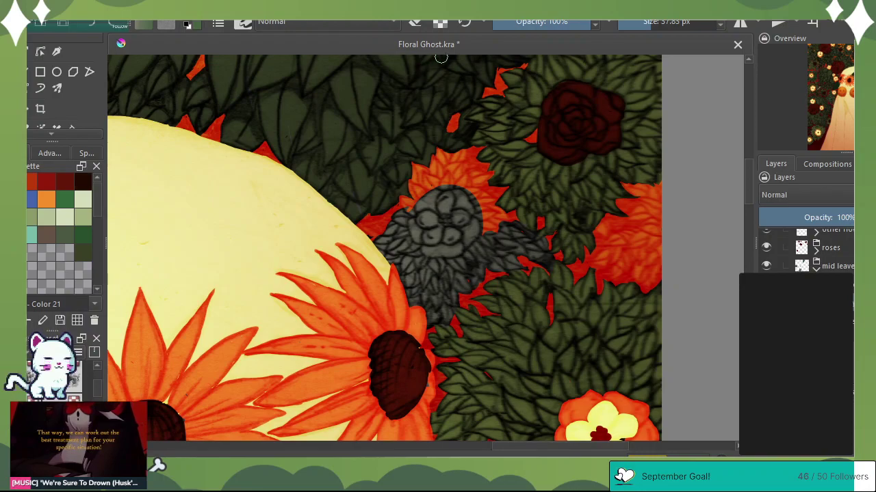
left_click(414, 22)
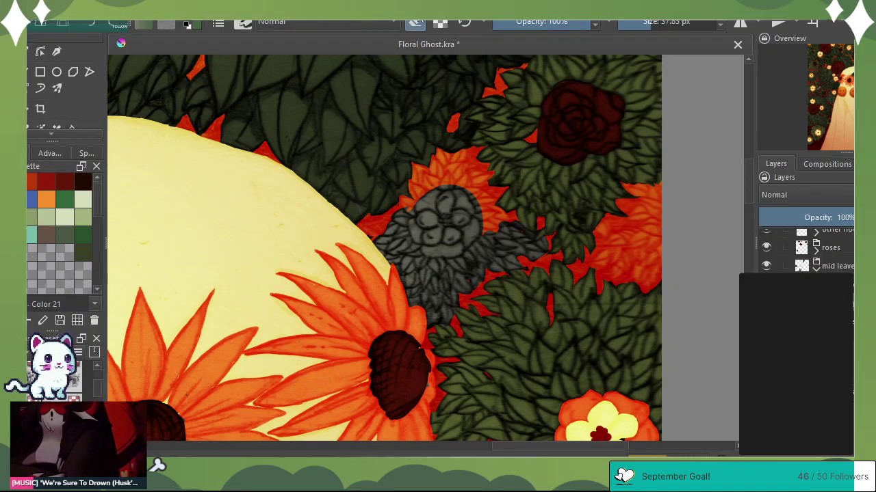
left_click(414, 23)
mouse_move(405, 196)
left_mouse_down()
mouse_move(422, 186)
mouse_move(410, 183)
mouse_move(419, 188)
mouse_move(423, 165)
mouse_move(447, 183)
mouse_move(442, 154)
mouse_move(435, 159)
mouse_move(443, 178)
mouse_move(461, 149)
mouse_move(459, 176)
mouse_move(487, 187)
mouse_move(485, 214)
mouse_move(496, 208)
mouse_move(482, 236)
left_mouse_up()
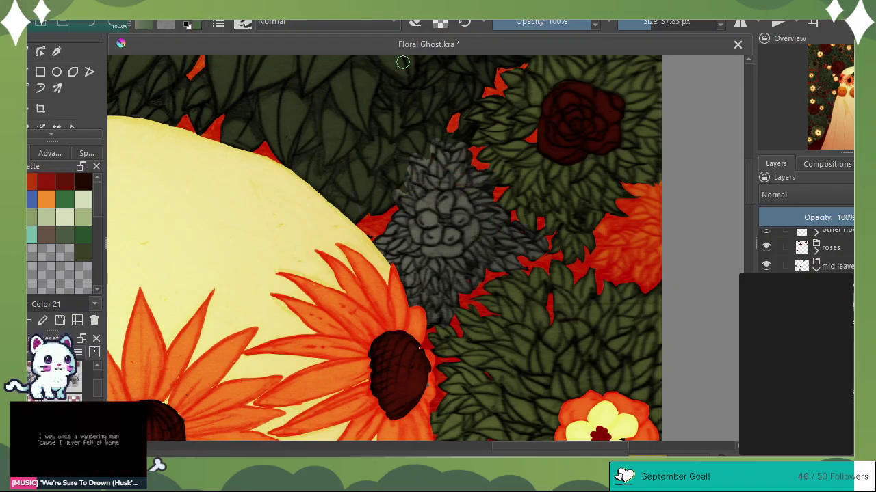
Erase the stray grey along the cluster's upper left edge and tip, filling the stray orange sliver beside it
left_click(415, 23)
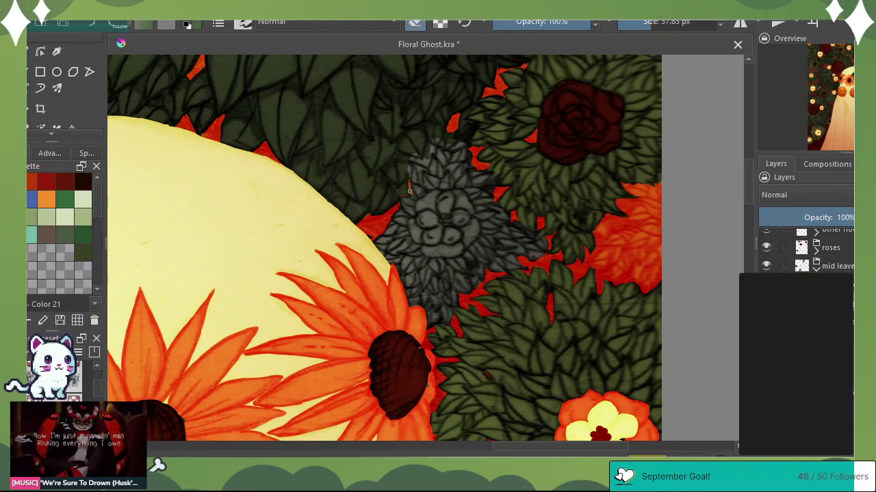
left_click(414, 25)
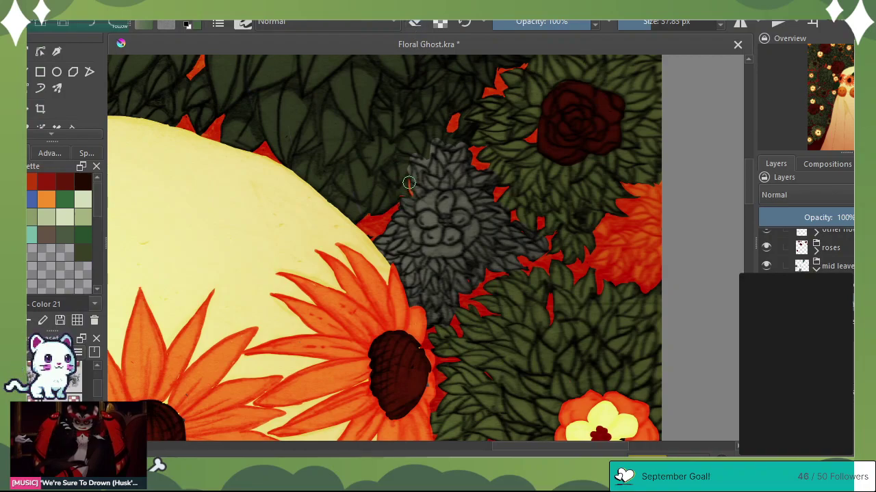
left_click_drag(409, 186, 409, 180)
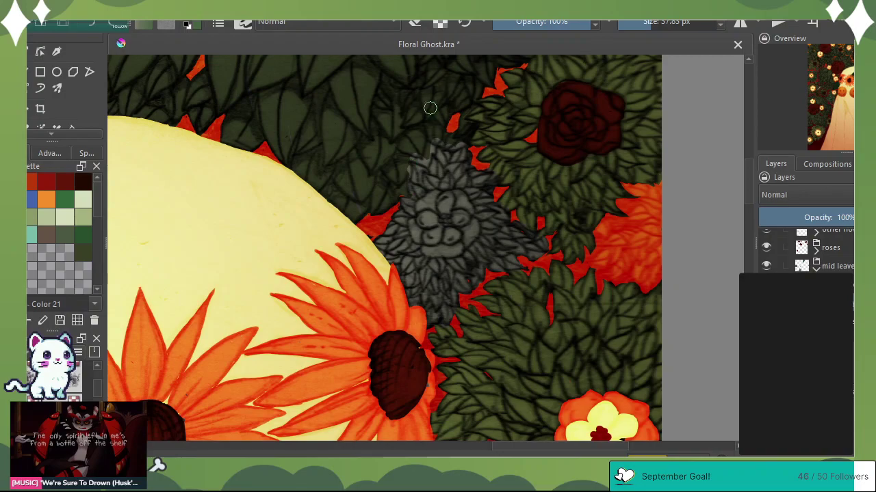
left_click(415, 24)
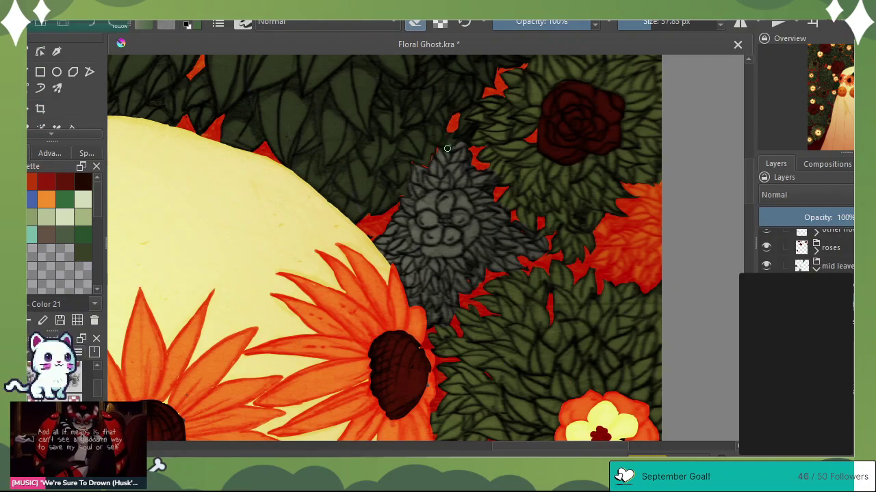
left_click(415, 24)
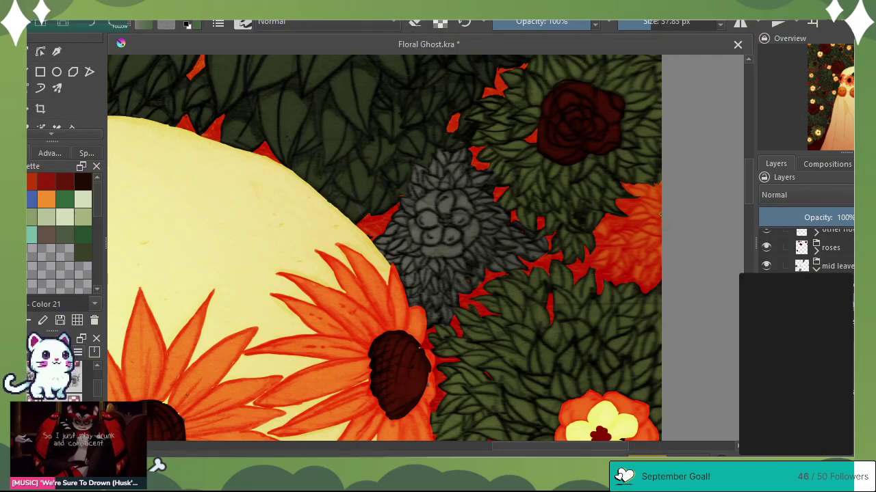
Paint the orange leaf cluster at the canvas's right edge grey and erase orange gaps along its upper and left leaf tips
mouse_move(660, 215)
left_mouse_down()
mouse_move(666, 245)
mouse_move(645, 242)
left_mouse_up()
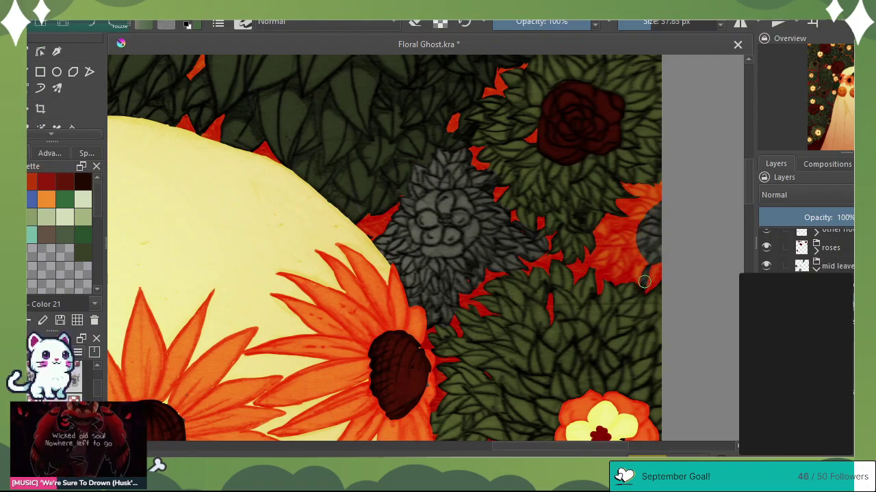
mouse_move(652, 283)
left_mouse_down()
mouse_move(642, 258)
mouse_move(609, 271)
mouse_move(610, 257)
mouse_move(582, 266)
mouse_move(594, 240)
mouse_move(639, 247)
mouse_move(652, 191)
mouse_move(636, 186)
mouse_move(626, 212)
mouse_move(637, 177)
mouse_move(660, 205)
left_mouse_up()
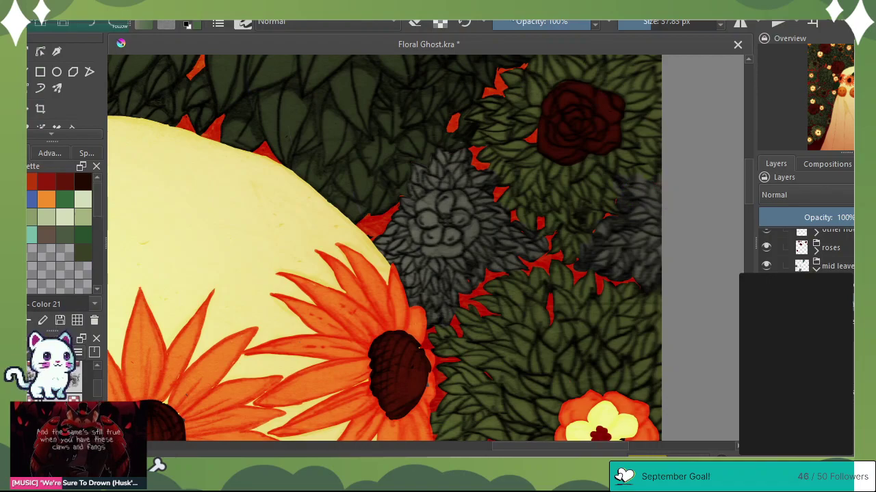
left_click(414, 22)
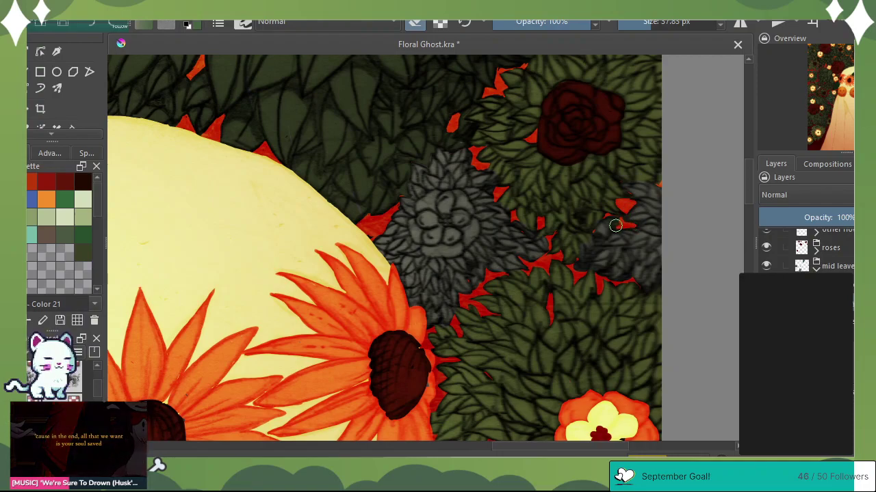
left_click_drag(609, 230, 595, 229)
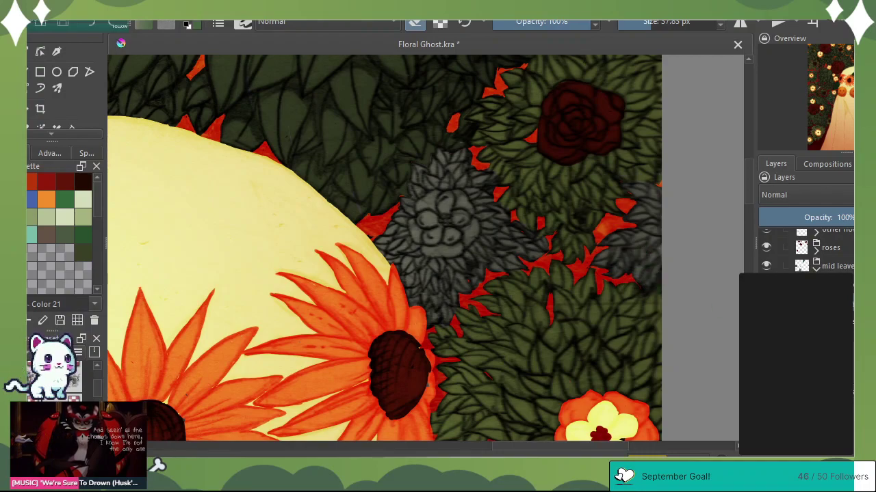
Colour both grey leaf clusters below the upper right rose green with a brush of about 189 px
left_click(197, 22)
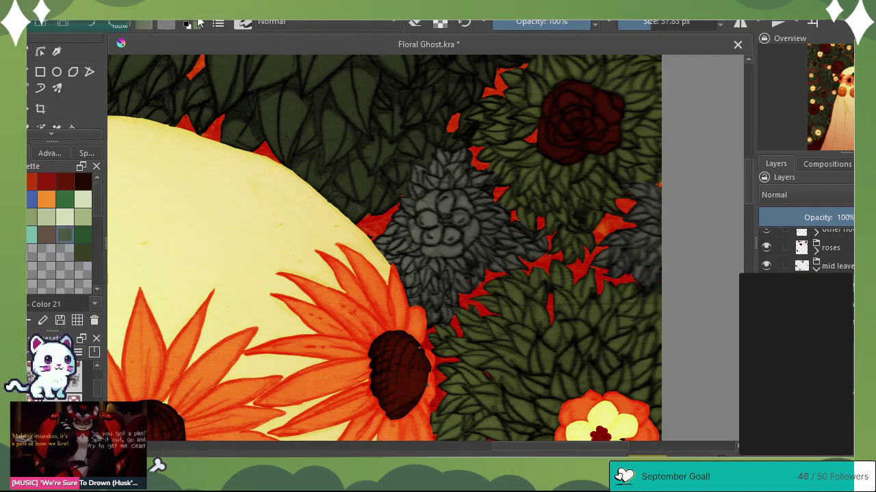
mouse_move(463, 228)
left_mouse_down()
mouse_move(424, 226)
mouse_move(511, 215)
mouse_move(623, 246)
mouse_move(643, 205)
left_mouse_up()
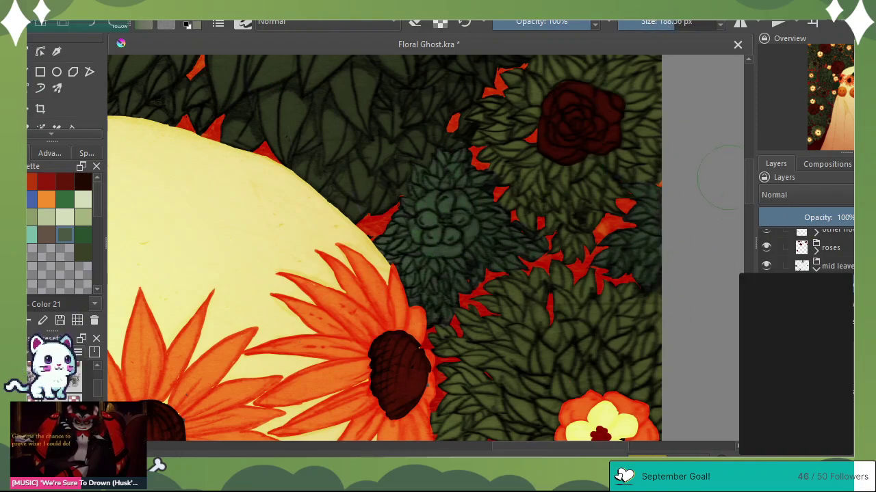
Block in the two orange leaf clusters above the small flower beside the ghost's body in grey with a brush of about 95 px
mouse_move(848, 65)
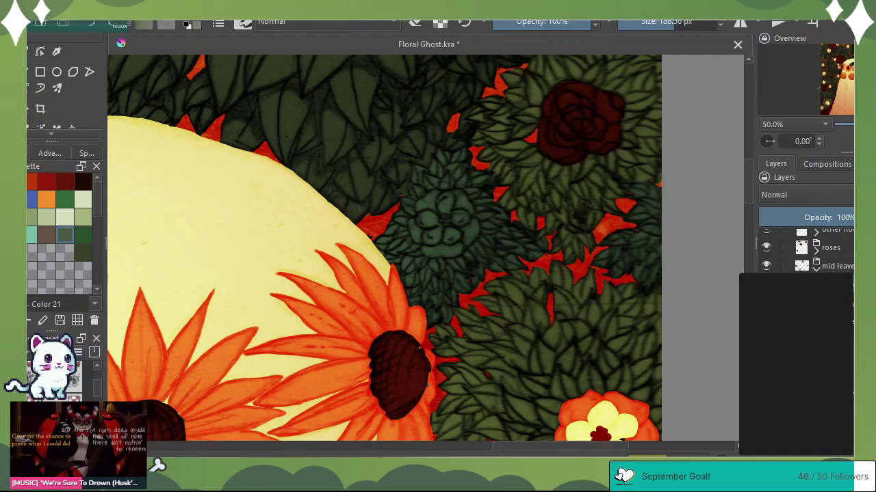
key("ctrl+minus")
key("ctrl+minus")
key("ctrl+minus")
key("ctrl+minus")
key("ctrl+plus")
key("ctrl+plus")
key("ctrl+plus")
key("ctrl+plus")
key("ctrl+plus")
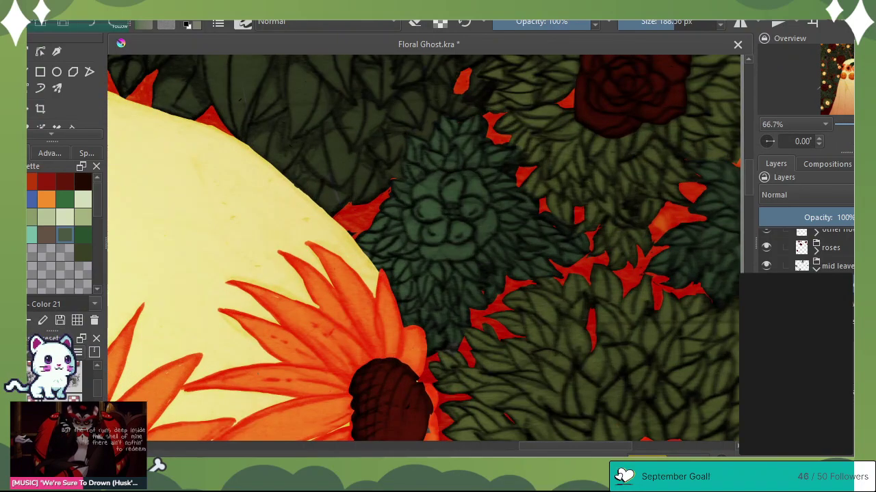
mouse_move(848, 67)
left_mouse_down()
mouse_move(853, 90)
mouse_move(851, 81)
left_mouse_up()
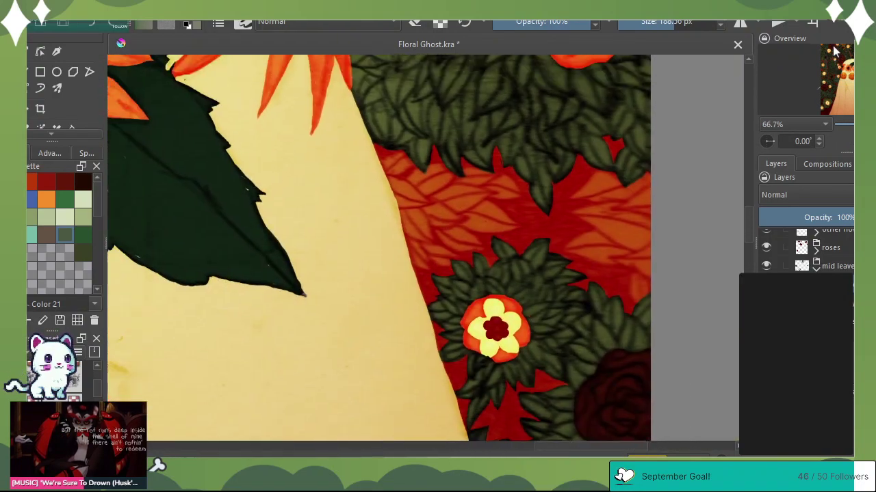
key("minus")
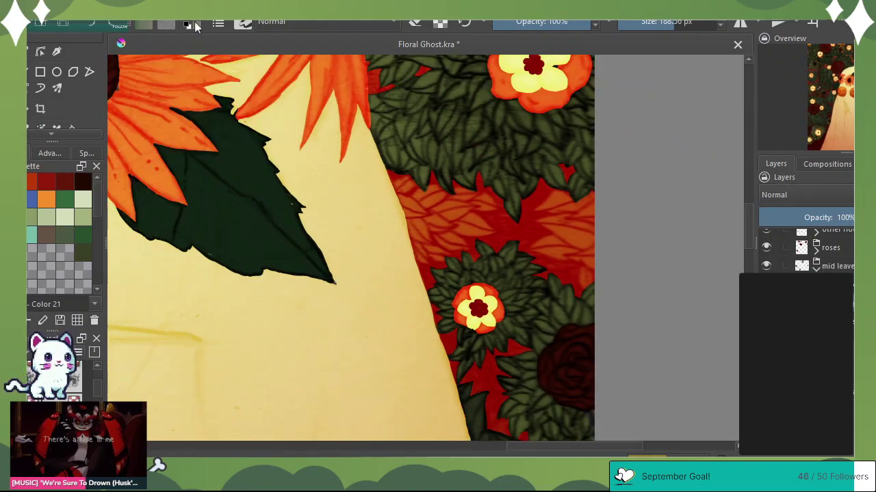
left_click_drag(673, 22, 662, 23)
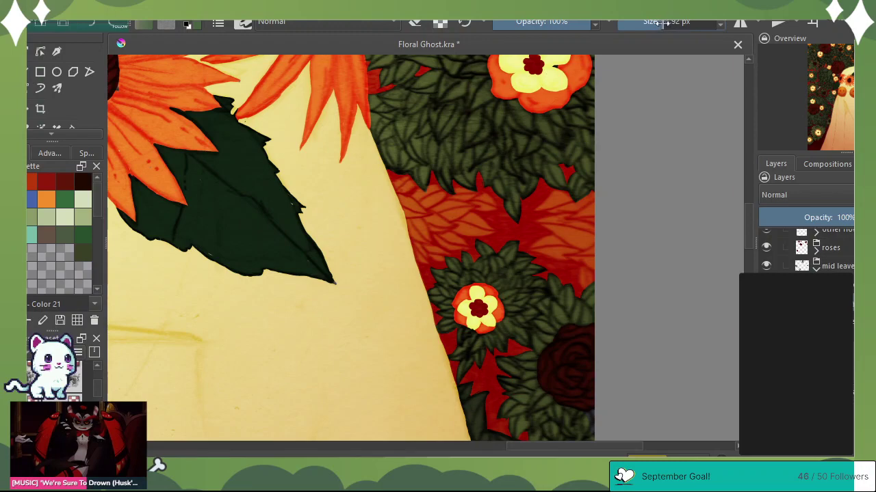
mouse_move(425, 221)
left_mouse_down()
mouse_move(415, 253)
mouse_move(479, 228)
mouse_move(484, 209)
mouse_move(455, 206)
mouse_move(442, 215)
mouse_move(437, 202)
mouse_move(398, 183)
left_mouse_up()
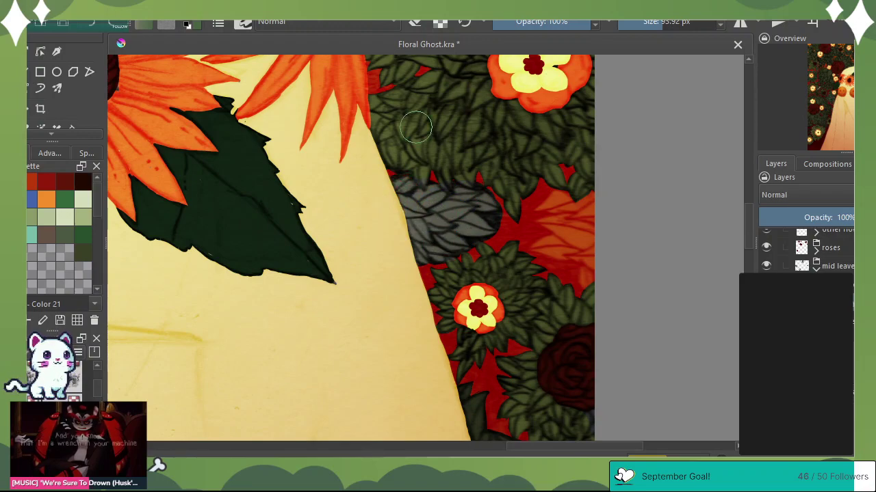
mouse_move(572, 239)
left_mouse_down()
mouse_move(557, 201)
mouse_move(539, 221)
mouse_move(566, 211)
mouse_move(580, 194)
mouse_move(591, 266)
mouse_move(562, 227)
mouse_move(540, 246)
mouse_move(585, 276)
mouse_move(555, 229)
left_mouse_up()
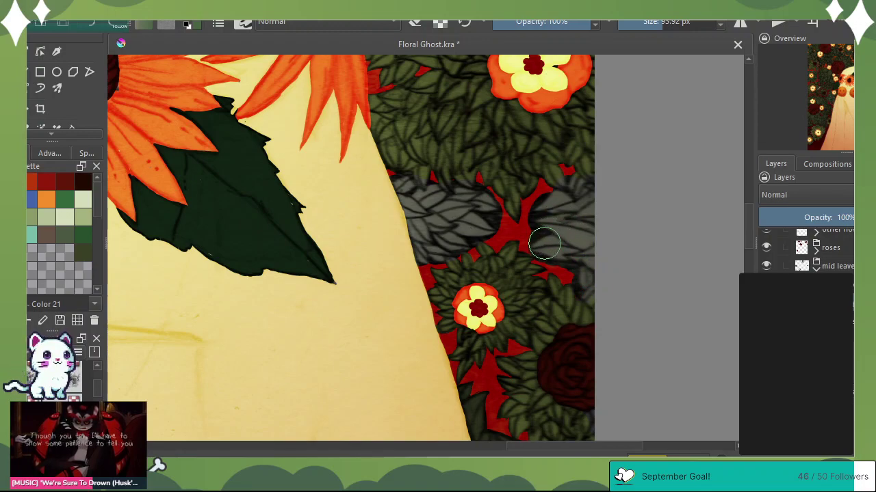
Erase red gaps between the two grey clusters with a 33.30 px eraser, shaping their facing edges into pointed leaves
left_click(414, 25)
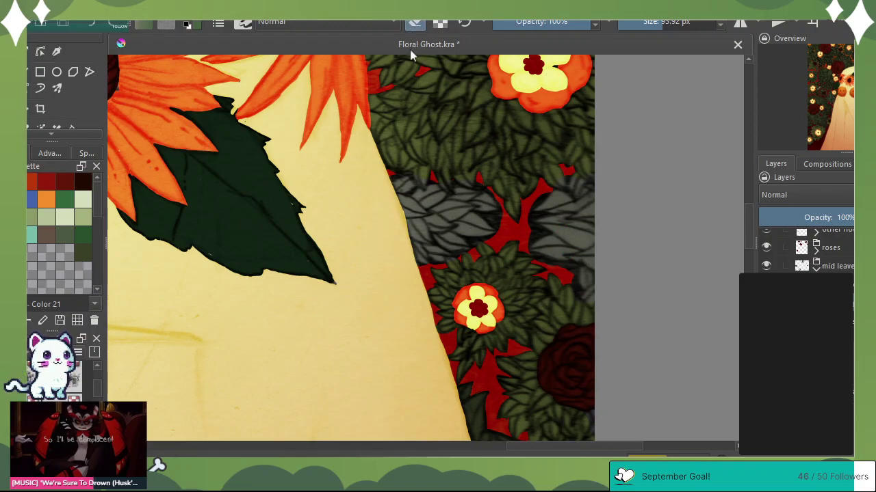
mouse_move(365, 236)
left_mouse_down()
mouse_move(411, 357)
mouse_move(395, 342)
mouse_move(379, 221)
left_mouse_up()
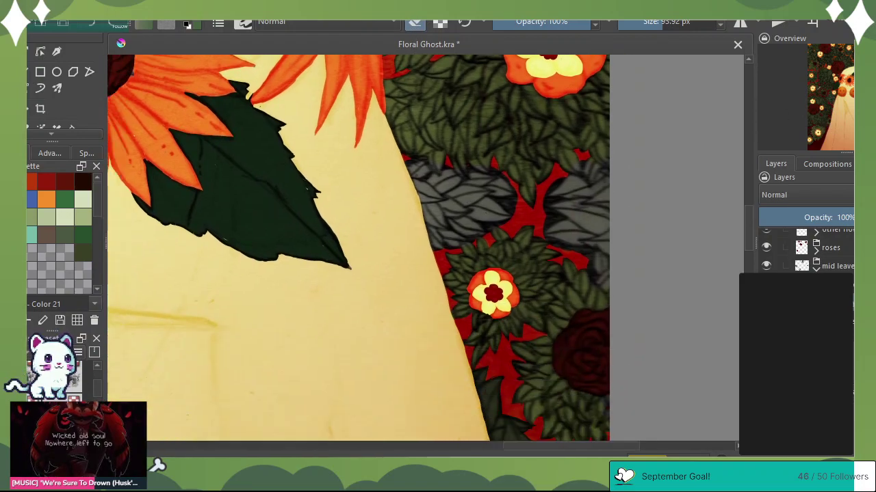
left_click(650, 22)
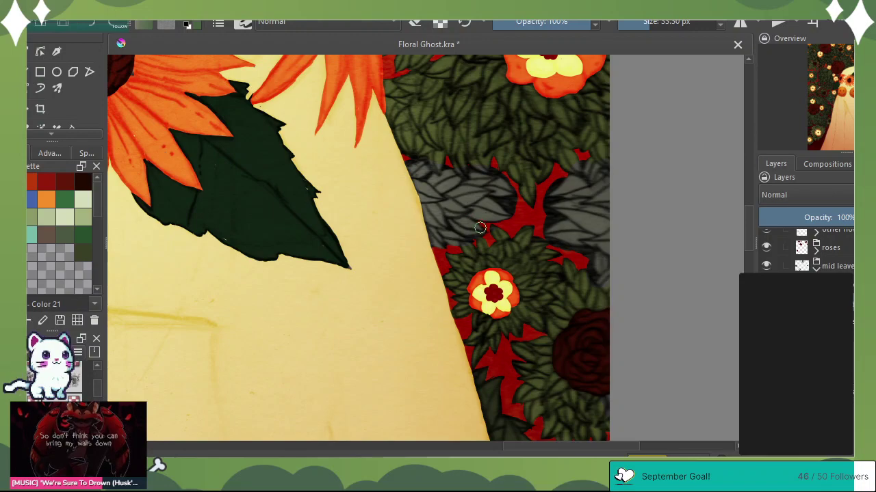
left_click(414, 21)
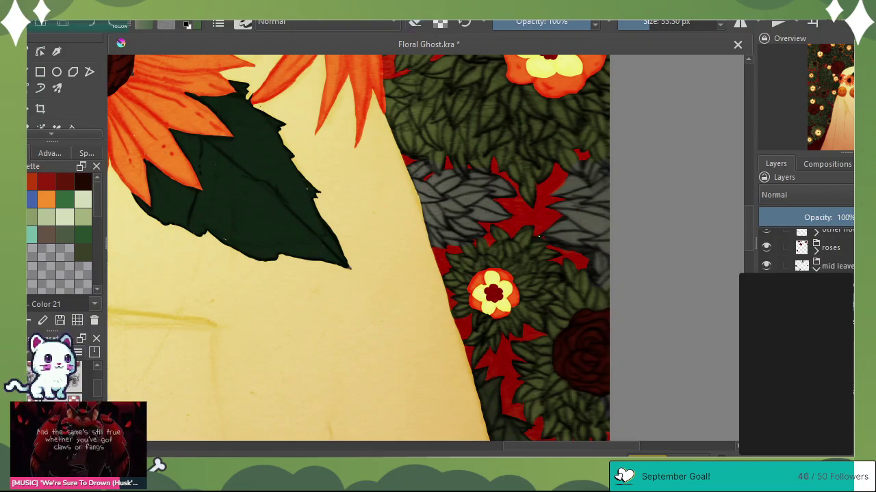
left_click(415, 22)
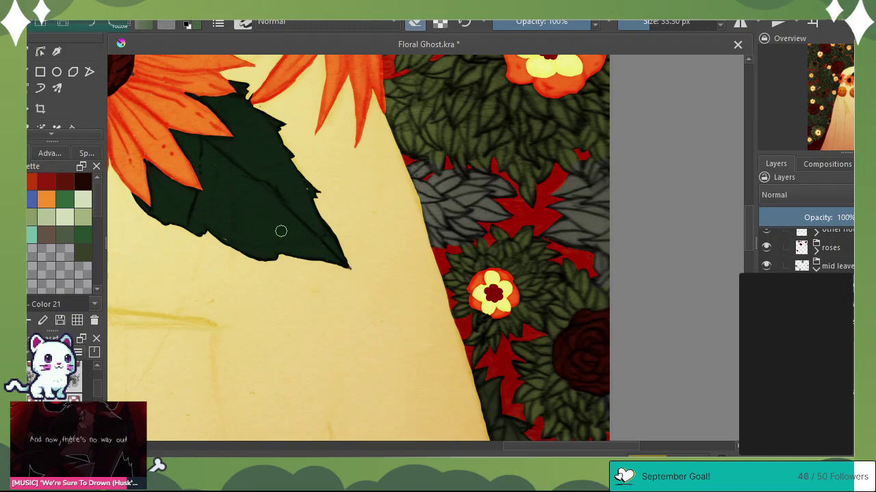
Colour the two grey leaf clusters above the small flower green and enlarge the red gap above the right-hand cluster
left_click(201, 24)
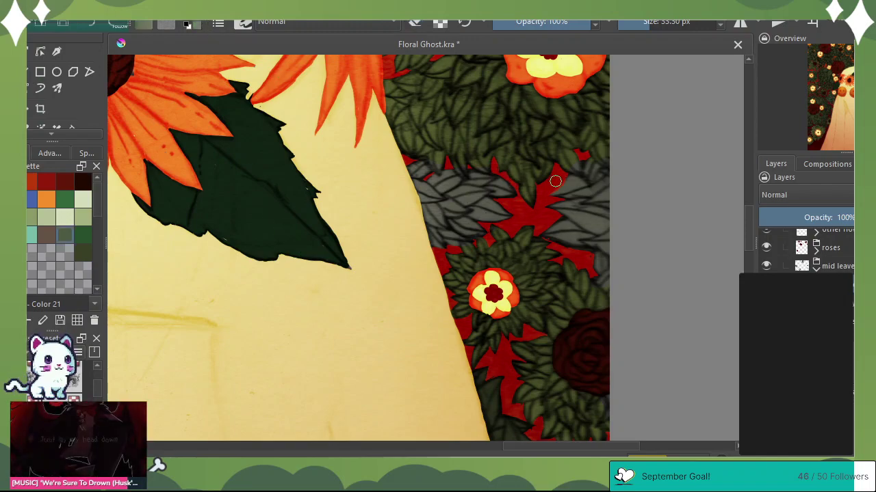
mouse_move(556, 181)
left_mouse_down()
mouse_move(552, 199)
mouse_move(574, 167)
mouse_move(605, 277)
left_mouse_up()
mouse_move(588, 238)
left_mouse_down()
mouse_move(576, 183)
mouse_move(484, 217)
mouse_move(464, 253)
mouse_move(505, 212)
mouse_move(482, 268)
mouse_move(513, 154)
mouse_move(424, 303)
mouse_move(498, 106)
mouse_move(456, 233)
mouse_move(494, 128)
mouse_move(409, 256)
mouse_move(371, 246)
left_mouse_up()
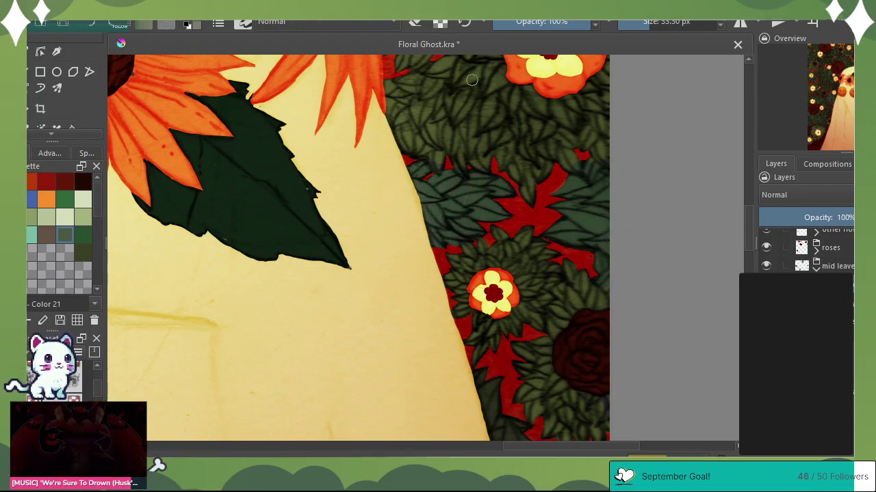
key("e")
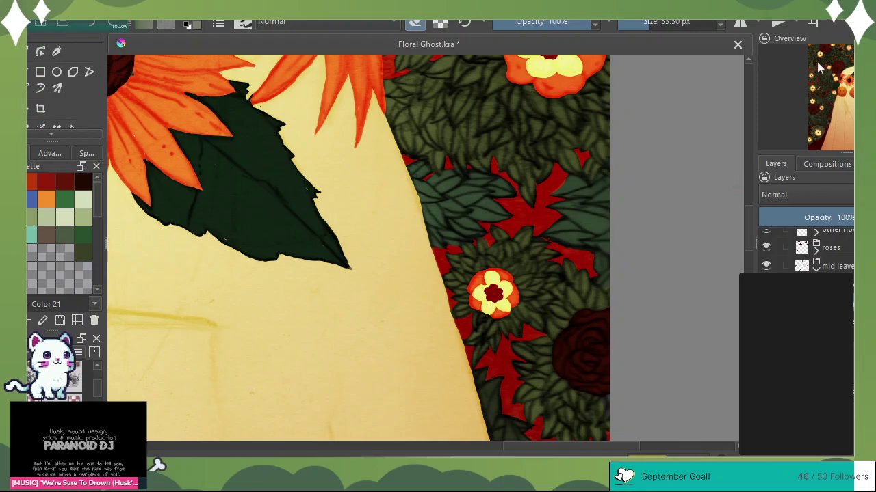
Try the Overlay blending mode on the red background layer behind the leaf clusters
mouse_move(834, 68)
left_click_drag(853, 124, 849, 124)
left_click_drag(851, 89, 834, 75)
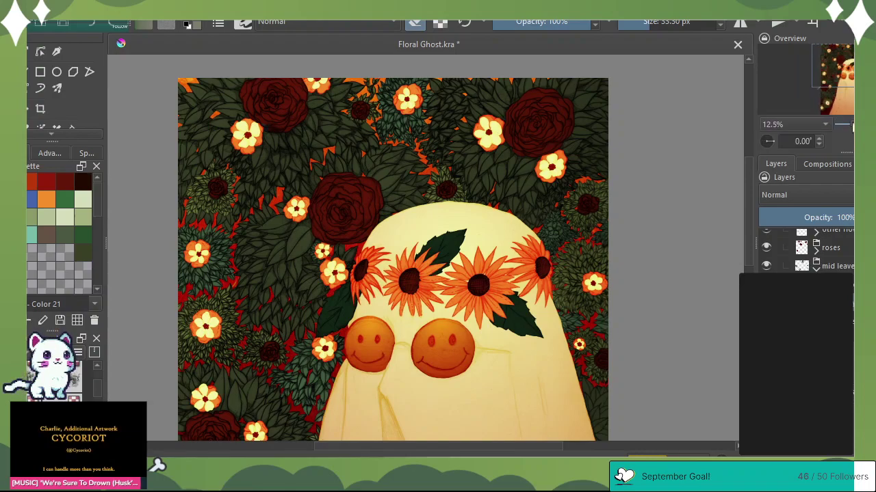
left_click_drag(850, 124, 847, 125)
left_click_drag(842, 76, 842, 96)
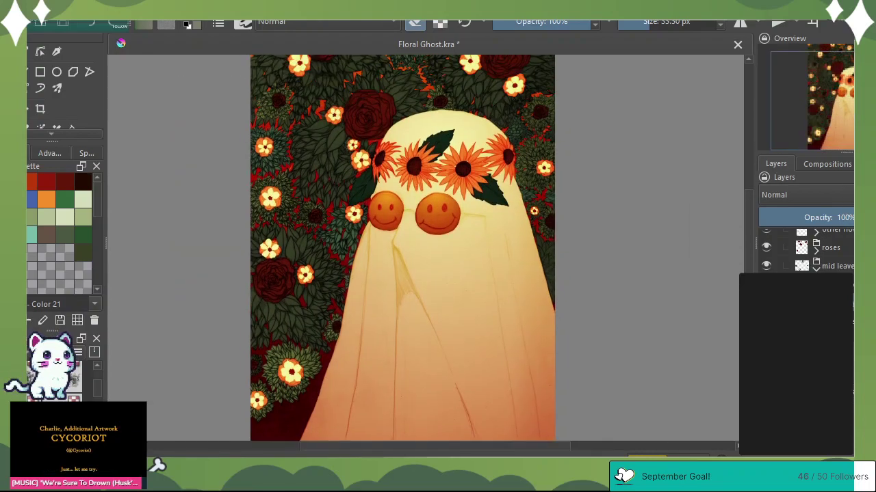
scroll(807, 254, "down", 2)
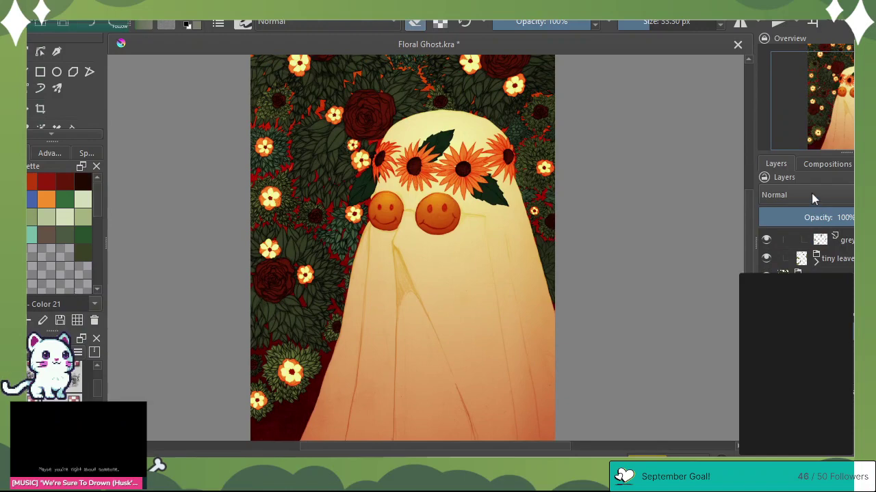
left_click(791, 209)
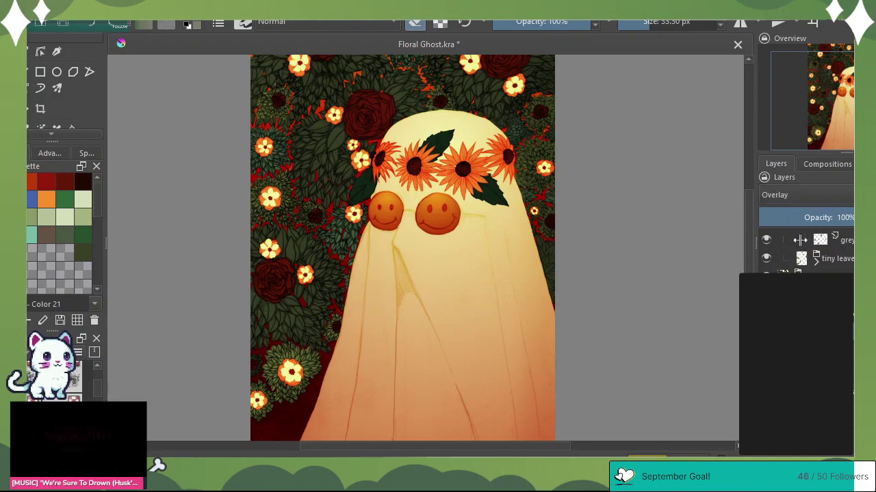
left_click(805, 198)
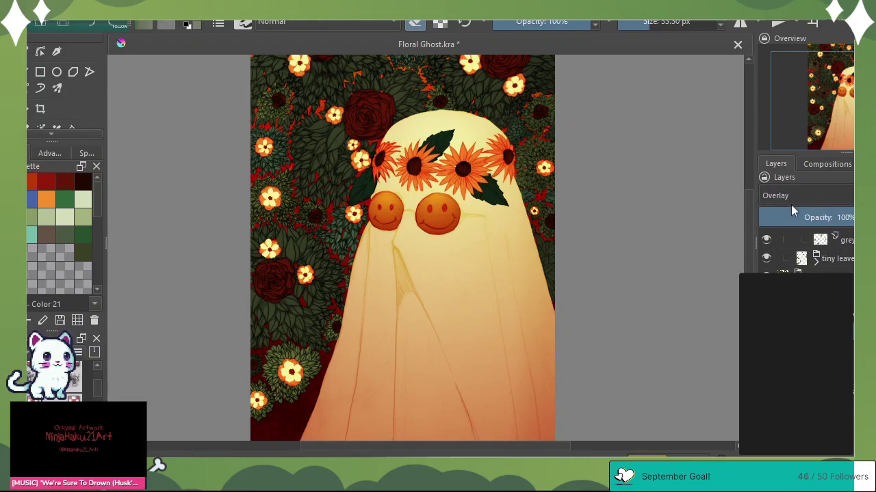
scroll(789, 201, "up", 3)
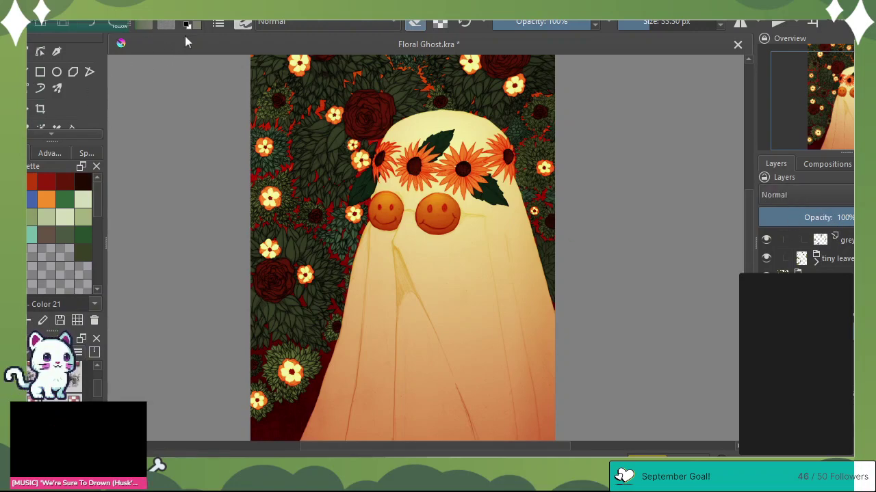
Fill the background layer behind the leaves with a vertical gradient from orange at the canvas top to pale green at the base
left_click(83, 198)
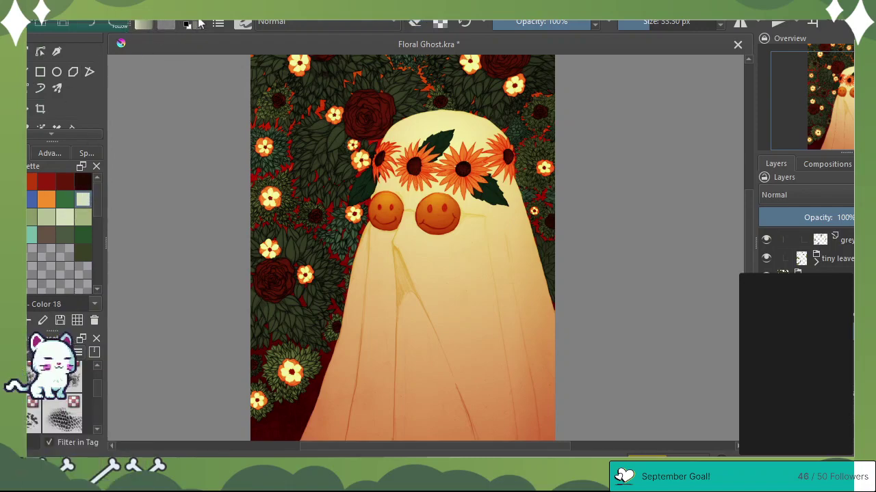
left_click(47, 199)
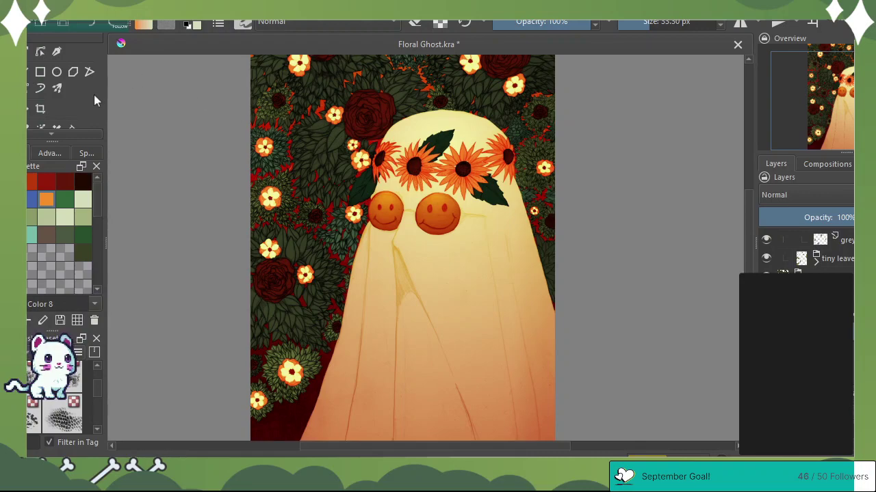
left_click_drag(403, 62, 403, 441)
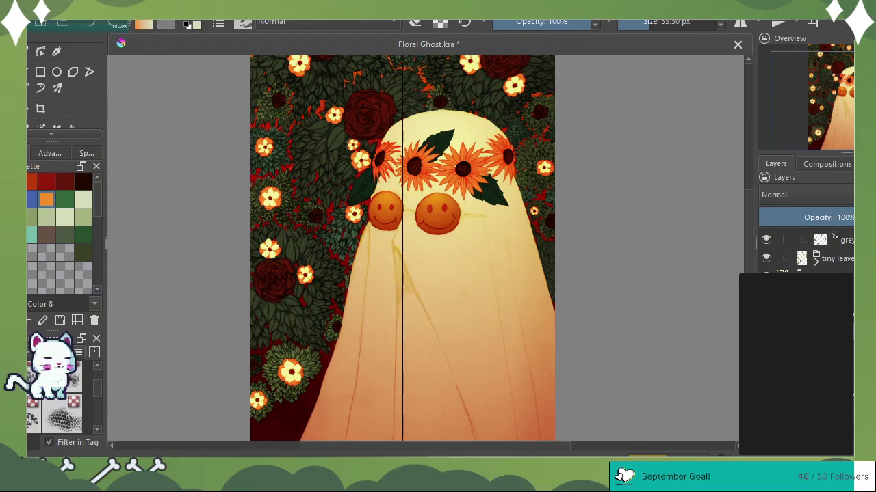
key("ctrl+z")
key("ctrl+z")
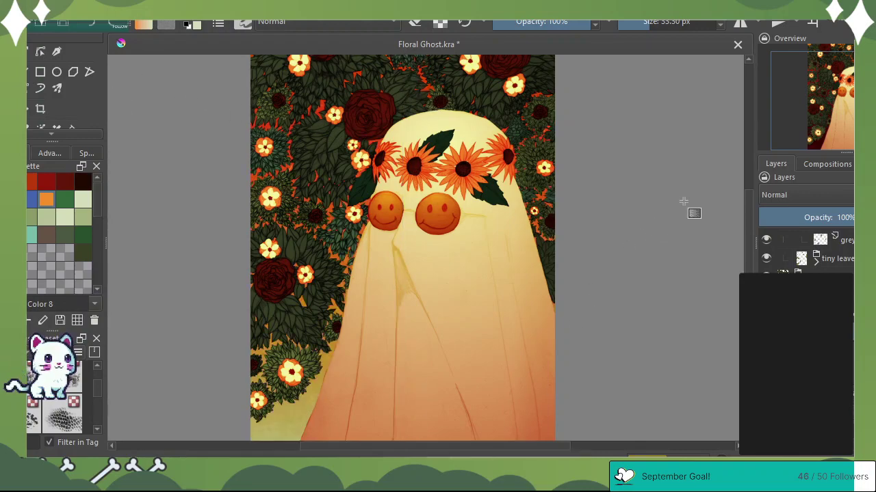
Compare Overlay, Luminosity/Shine (SAI), Normal and Lighten blending on the gradient layer, and set it to Hard Overlay
left_click(823, 195)
left_click(807, 208)
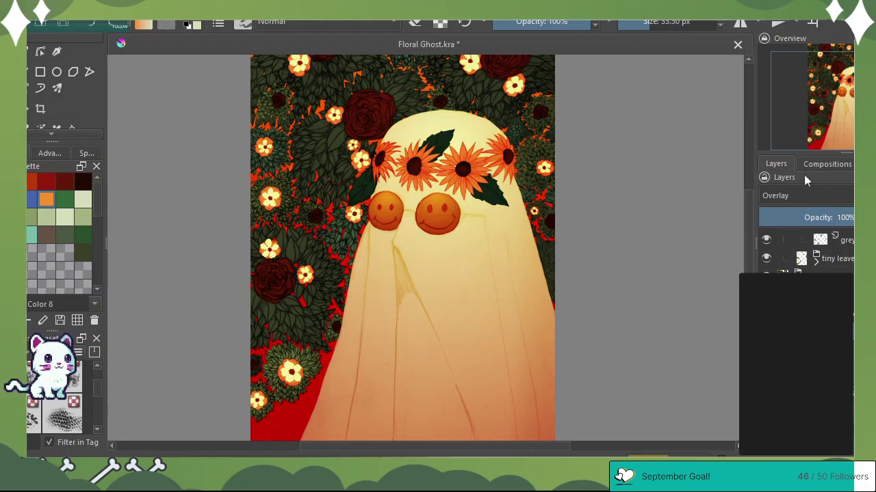
scroll(808, 184, "down", 2)
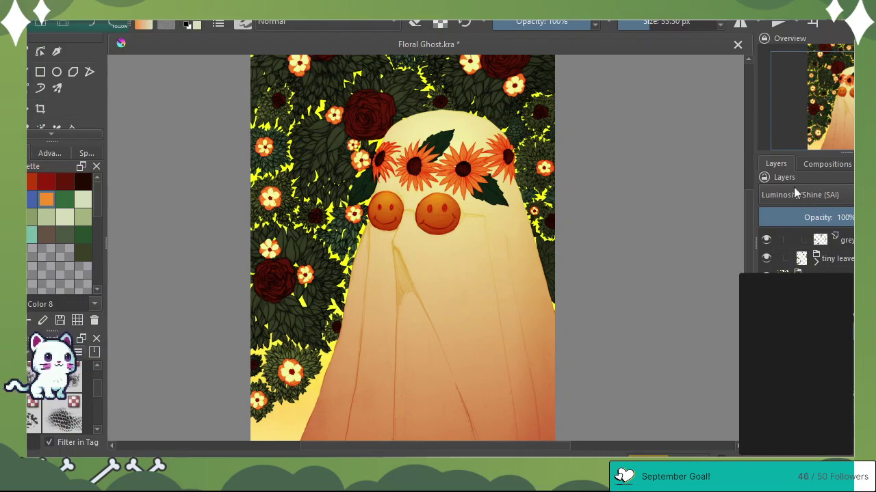
scroll(794, 187, "down", 2)
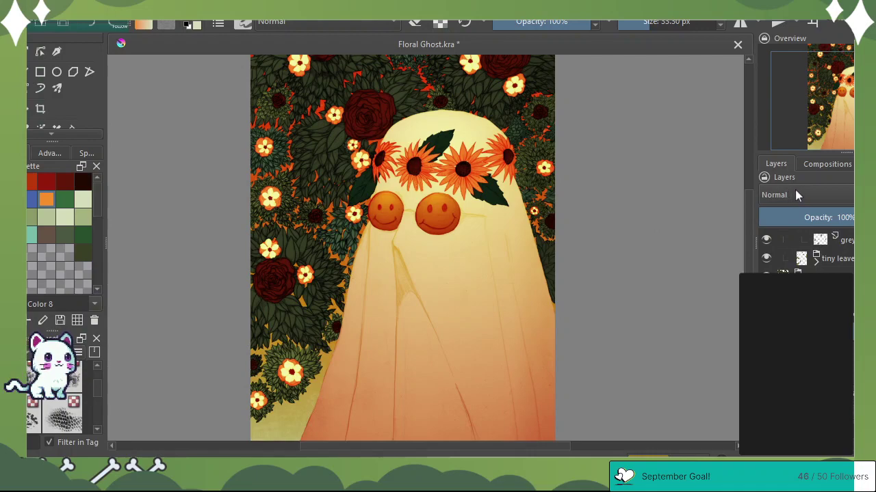
scroll(795, 205, "down", 3)
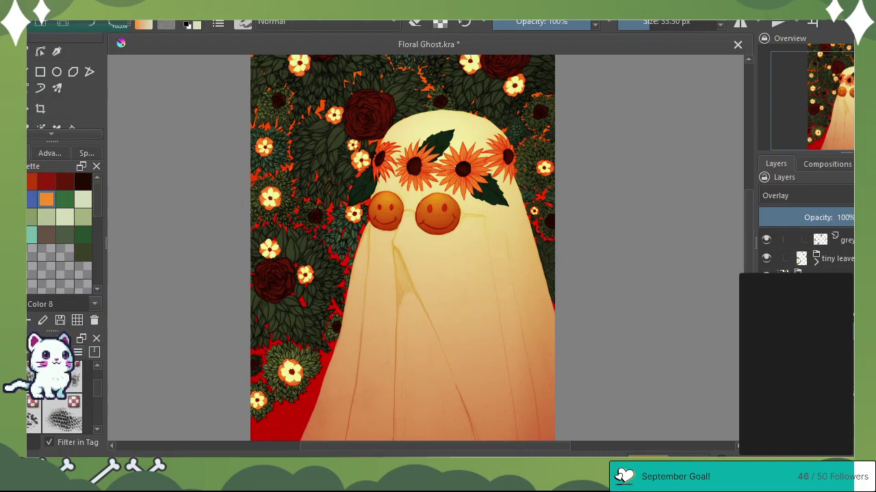
left_click(788, 227)
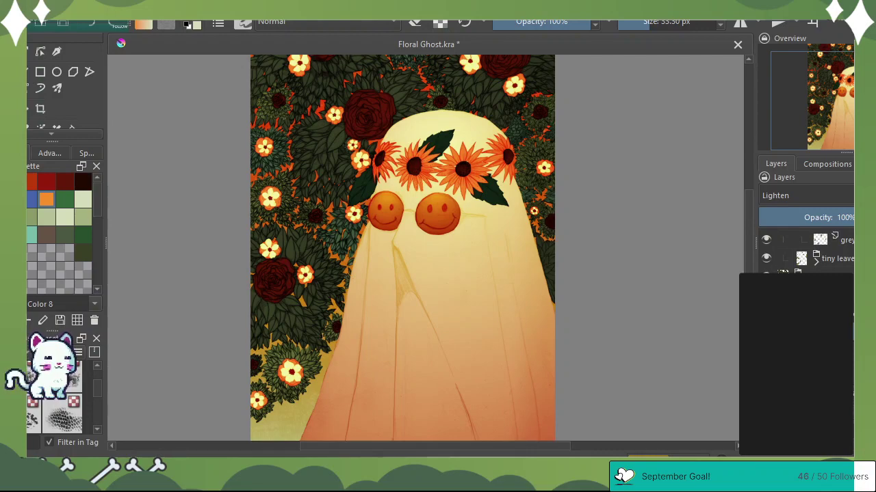
left_click(801, 219)
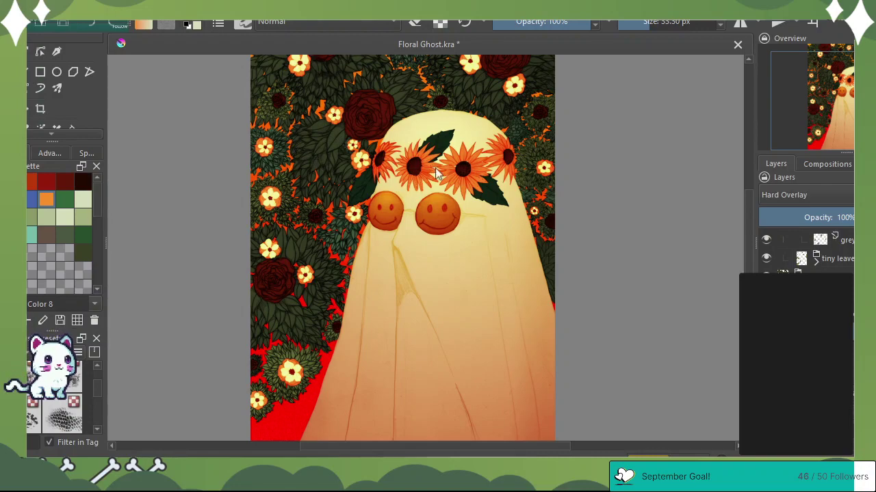
key("ctrl+z")
key("ctrl+z")
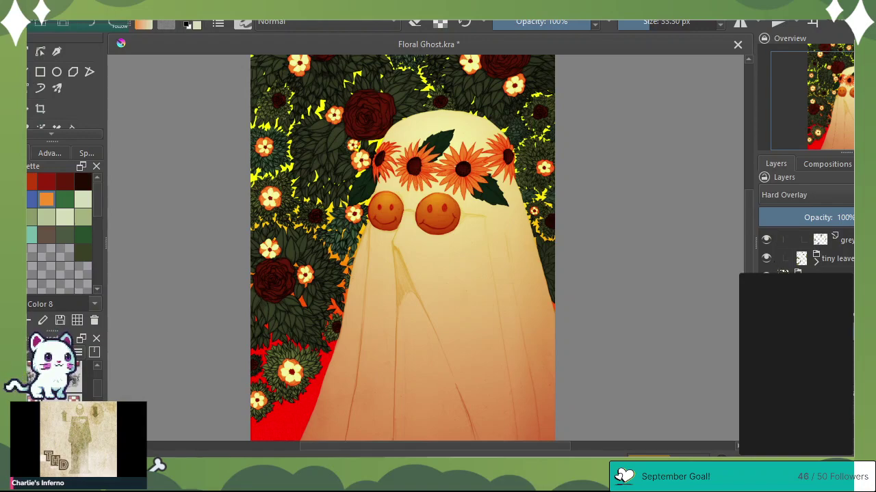
Hide the flower crown group to check the ghost's head underneath, and show it again
scroll(805, 255, "up", 5)
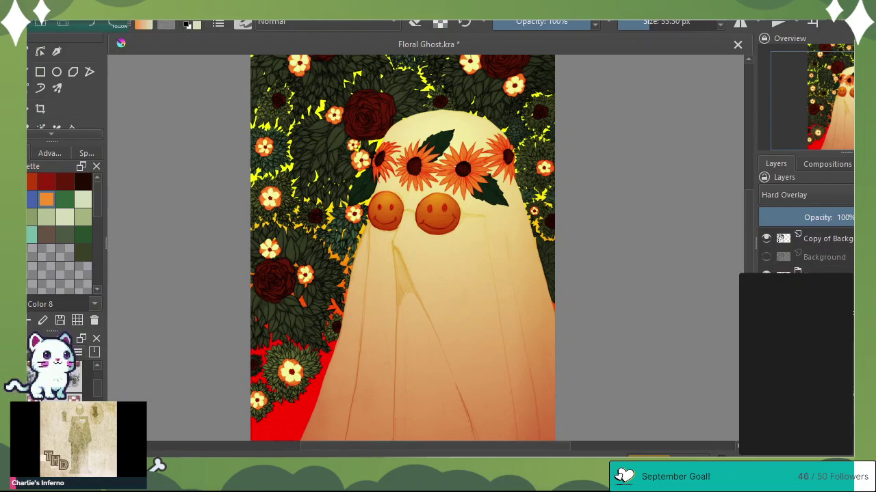
scroll(807, 253, "up", 3)
left_click(767, 245)
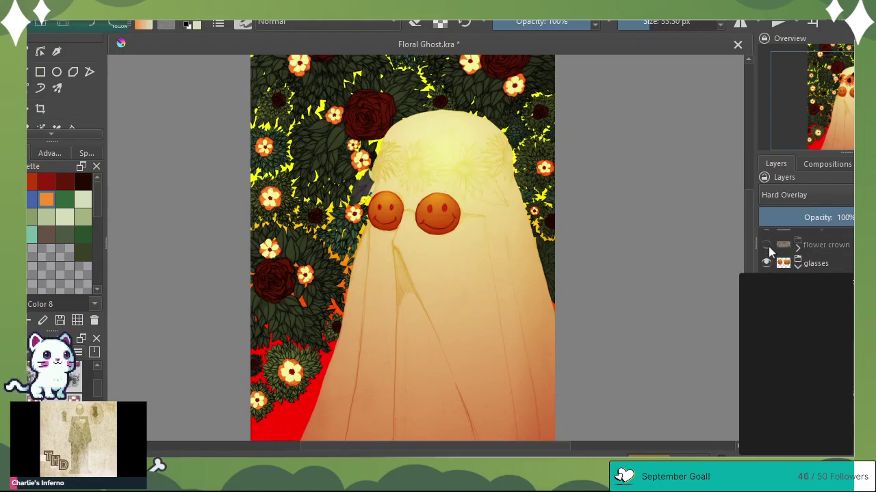
left_click(767, 245)
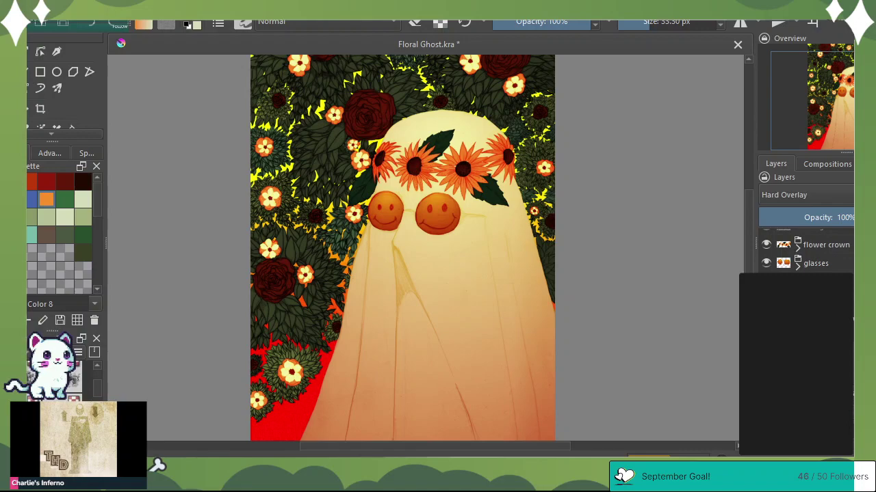
Airbrush a pale green rim along both outer edges of the ghost on a separate Normal layer with a 600 px soft brush
left_click(814, 273)
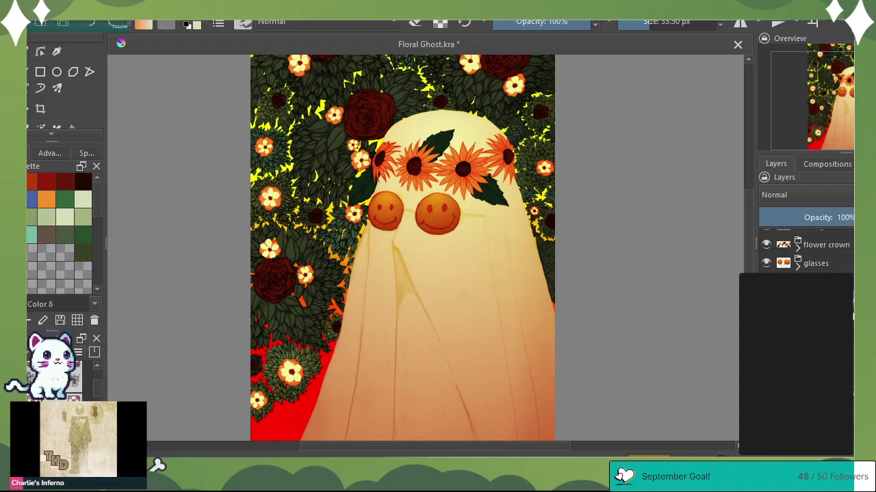
left_click(201, 20)
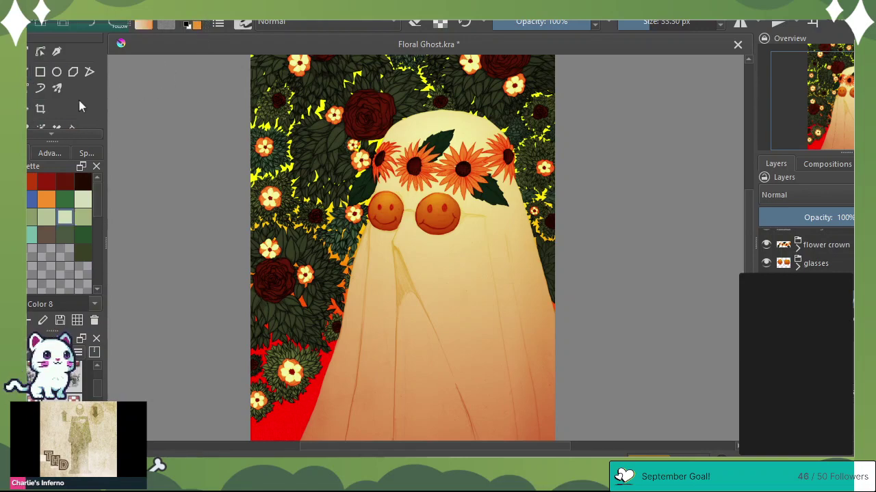
right_click(271, 201)
left_click(344, 147)
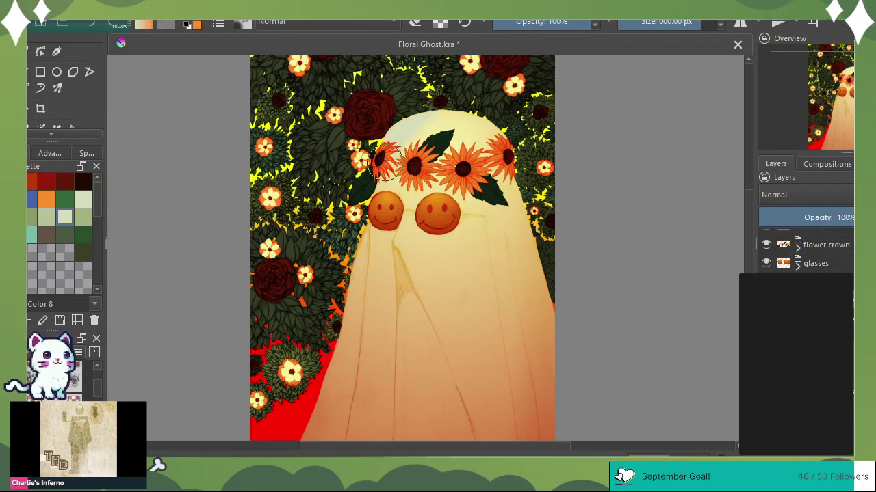
left_click_drag(336, 366, 319, 421)
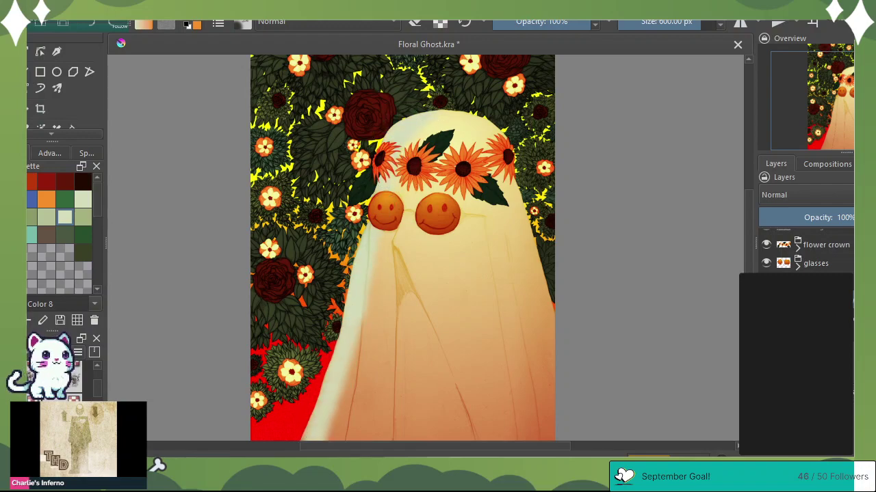
left_click_drag(485, 133, 550, 325)
Airbrush orange over the outermost edges of the ghost's pale rim with the 600 px soft brush
key("x")
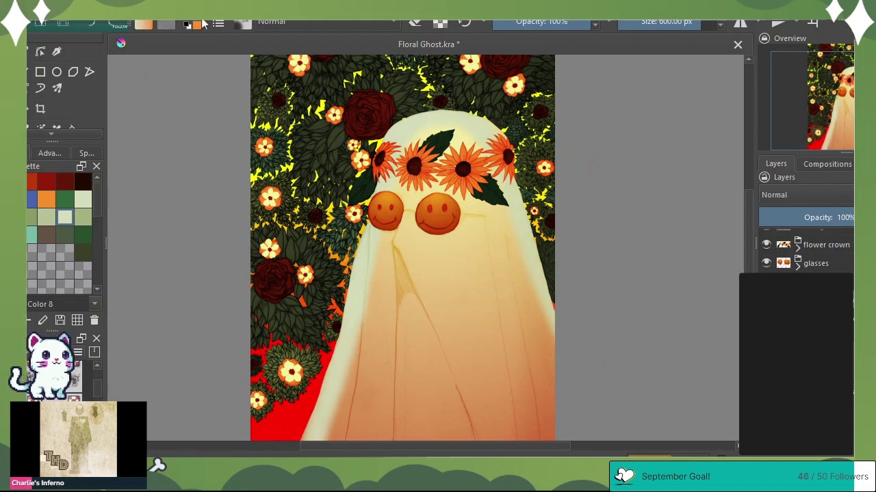
mouse_move(416, 108)
left_mouse_down()
mouse_move(370, 167)
mouse_move(360, 244)
mouse_move(301, 444)
mouse_move(340, 310)
left_mouse_up()
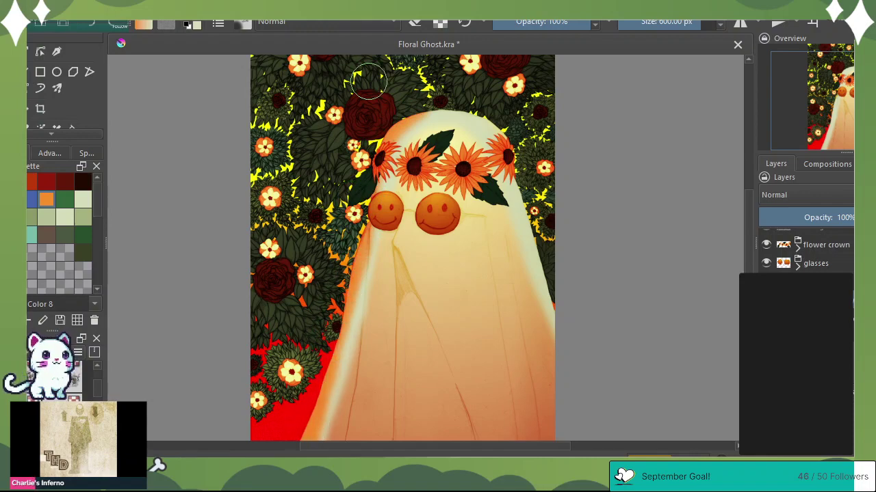
mouse_move(489, 122)
left_mouse_down()
mouse_move(524, 189)
mouse_move(548, 321)
left_mouse_up()
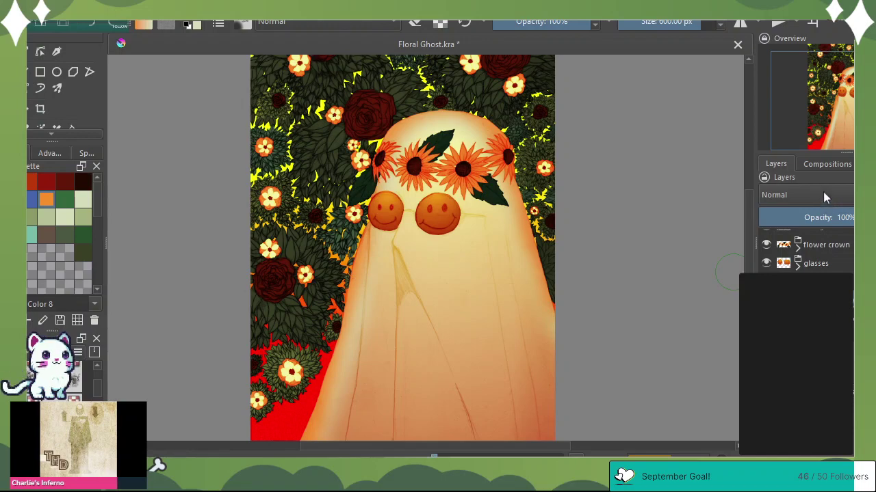
Try Soft Light (SVG) and Color Dodge blending on the ghost's rim glow, including beyond its outline, and delete the glow layer
mouse_move(769, 138)
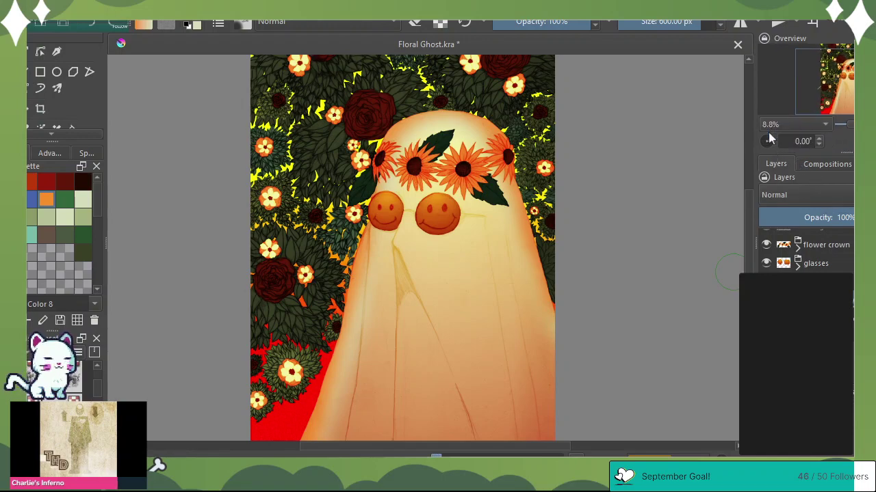
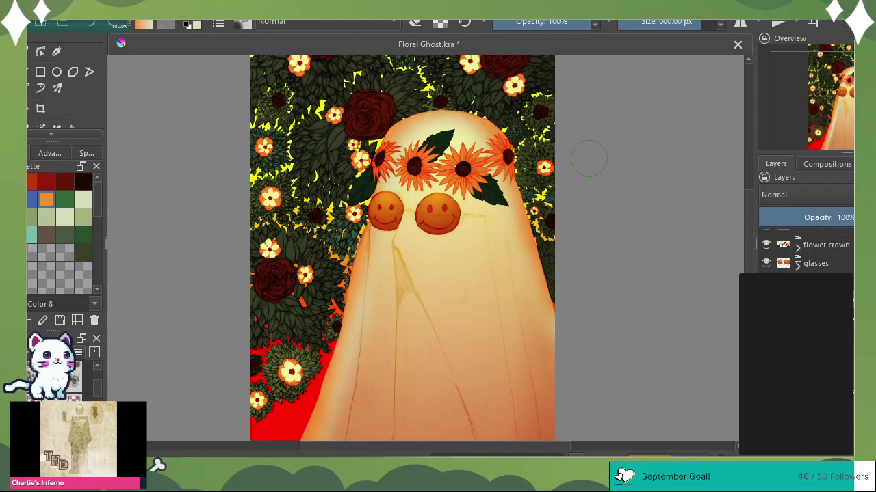
key("ctrl+z")
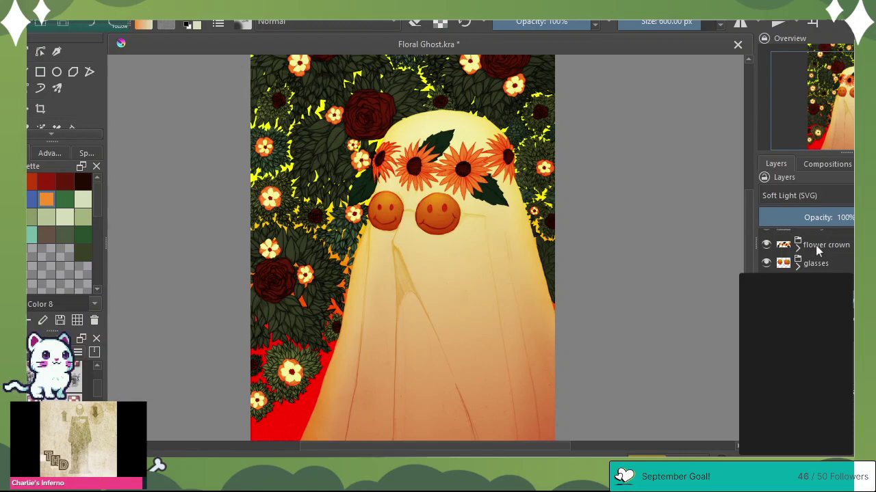
key("alt+shift+d")
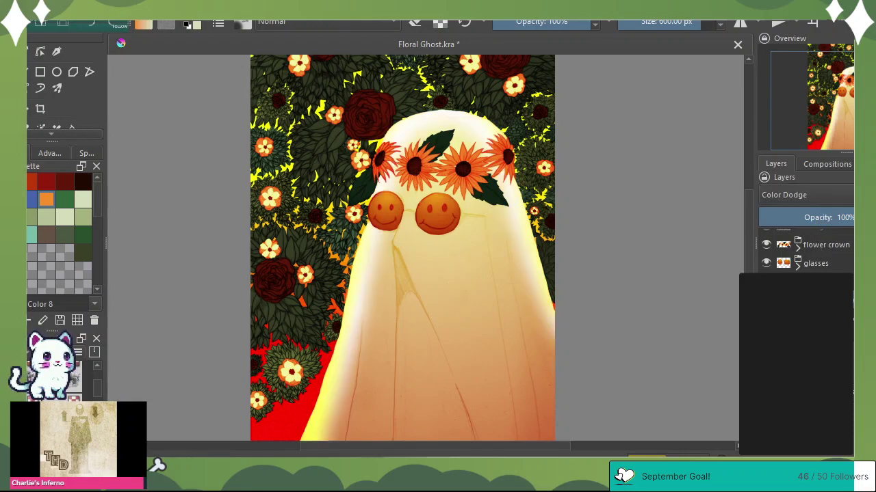
left_click(441, 110)
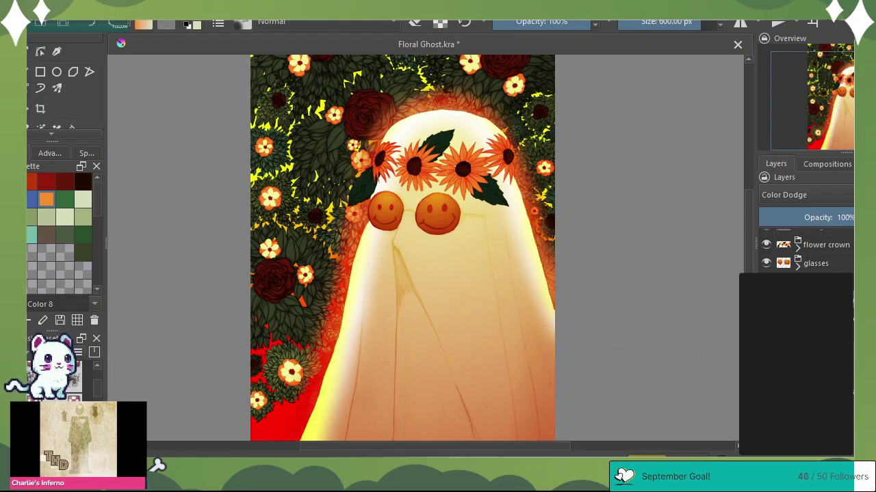
key("shift+Delete")
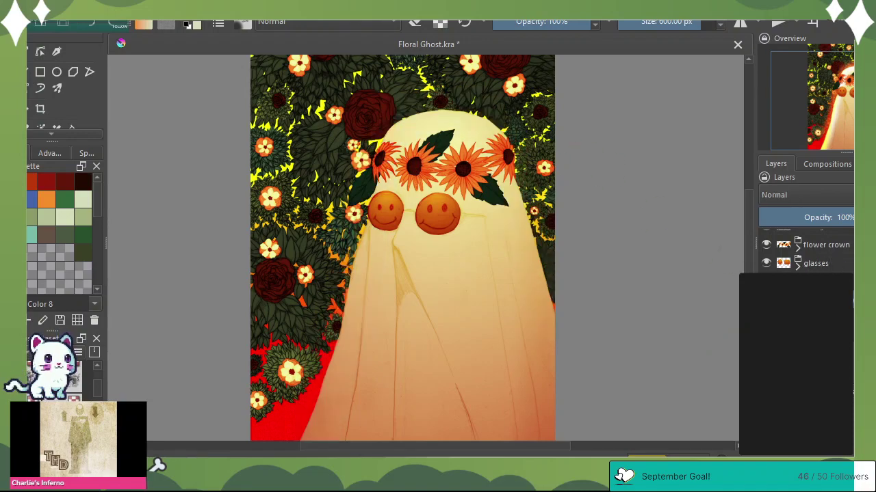
Target a Normal-blended layer, set the soft brush to 312.12 px and sample the yellow of the gaps between the leaves
scroll(806, 253, "down", 4)
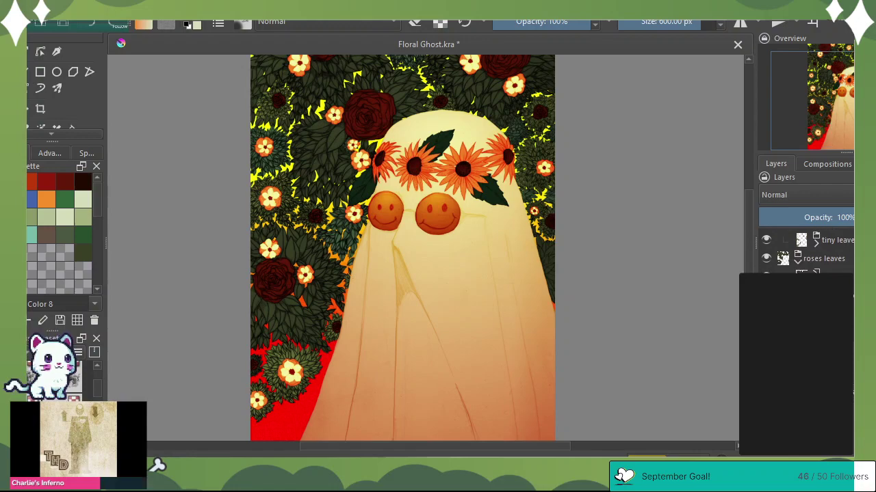
left_click(852, 313)
mouse_move(820, 273)
left_mouse_down()
mouse_move(819, 229)
mouse_move(818, 240)
mouse_move(810, 231)
left_mouse_up()
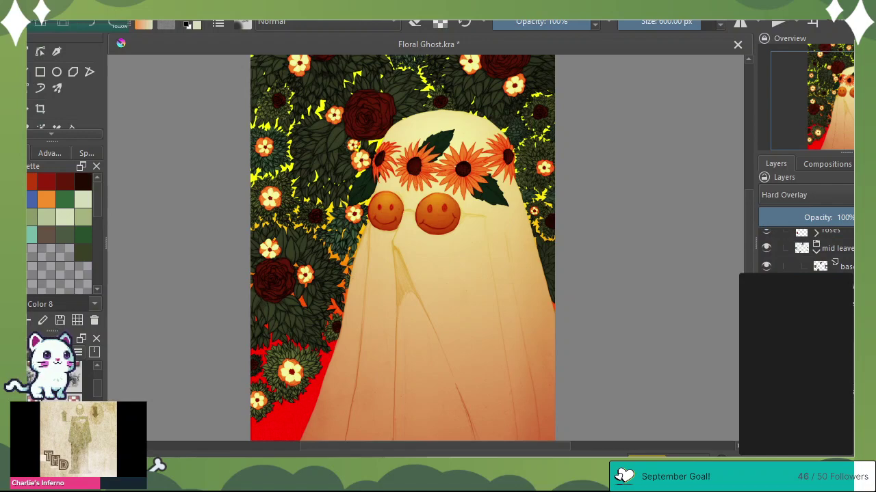
scroll(807, 251, "down", 2)
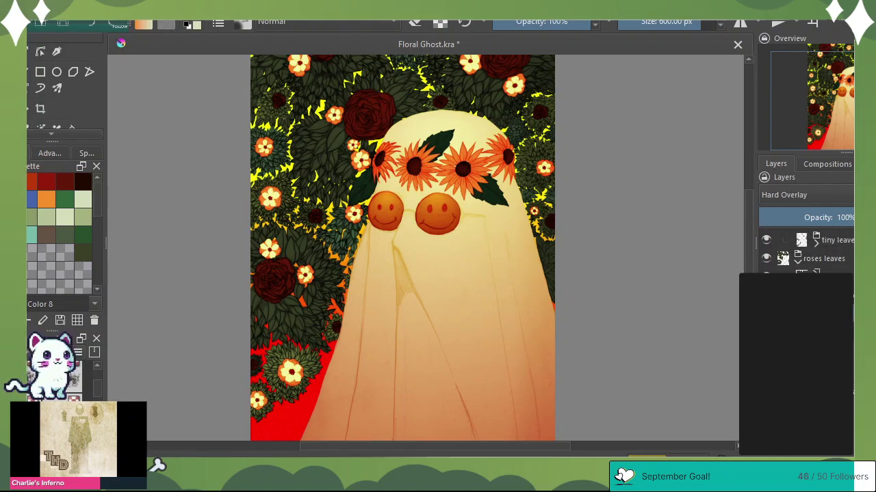
scroll(807, 253, "up", 5)
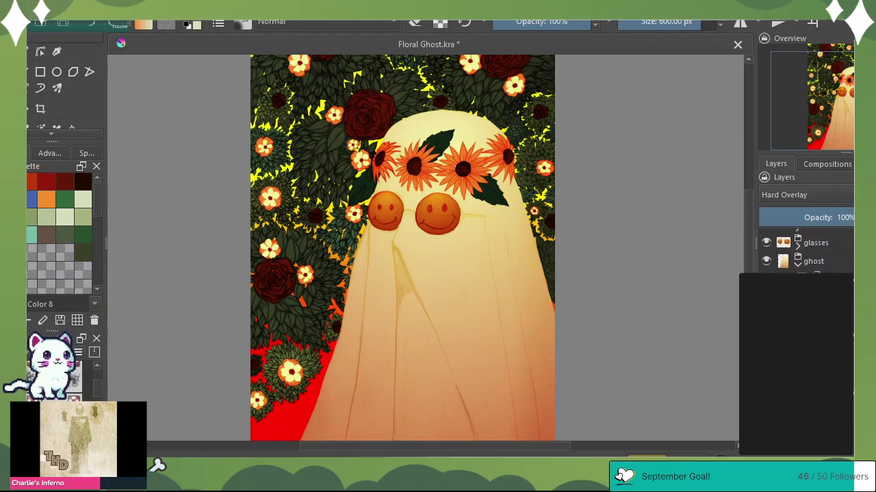
scroll(808, 254, "up", 2)
left_click(853, 307)
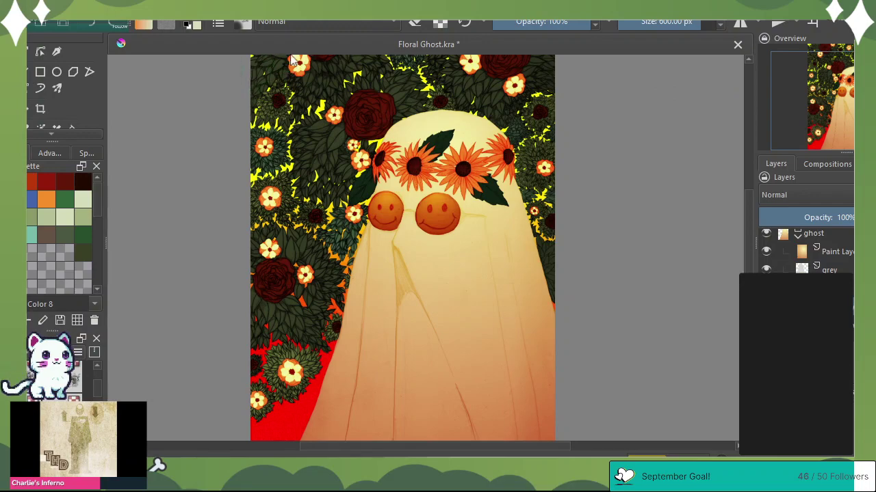
left_click(674, 24)
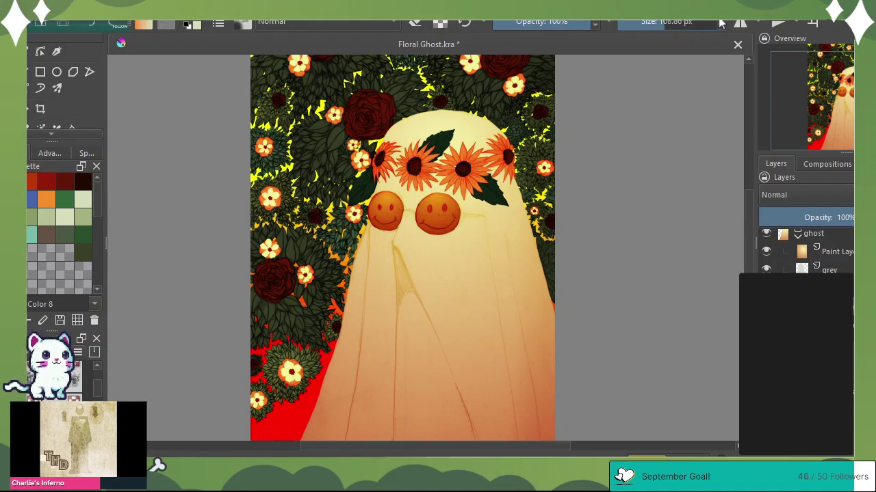
left_click(677, 25)
left_click_drag(678, 25, 684, 25)
left_click(340, 95)
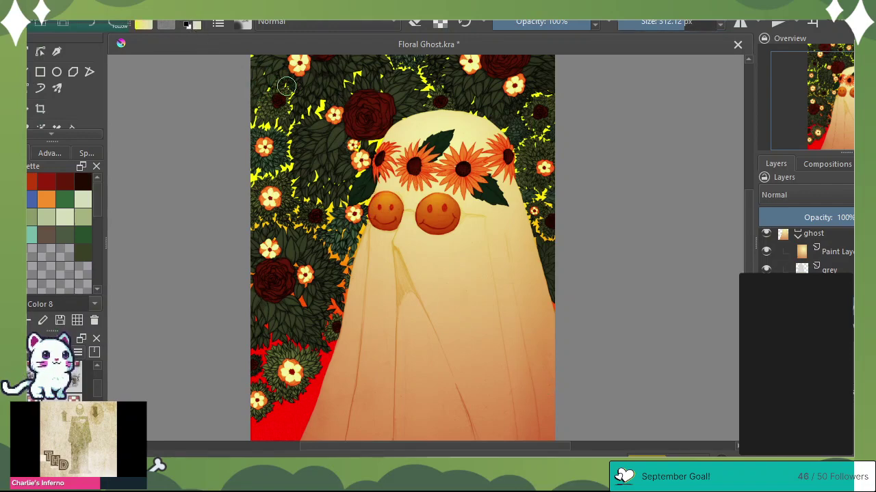
Airbrush yellow over the gaps between the leaf clusters and flowers on both sides of the ghost with the 312.12 px brush
mouse_move(286, 86)
left_mouse_down()
mouse_move(289, 128)
mouse_move(327, 101)
mouse_move(320, 116)
mouse_move(315, 108)
mouse_move(289, 127)
left_mouse_up()
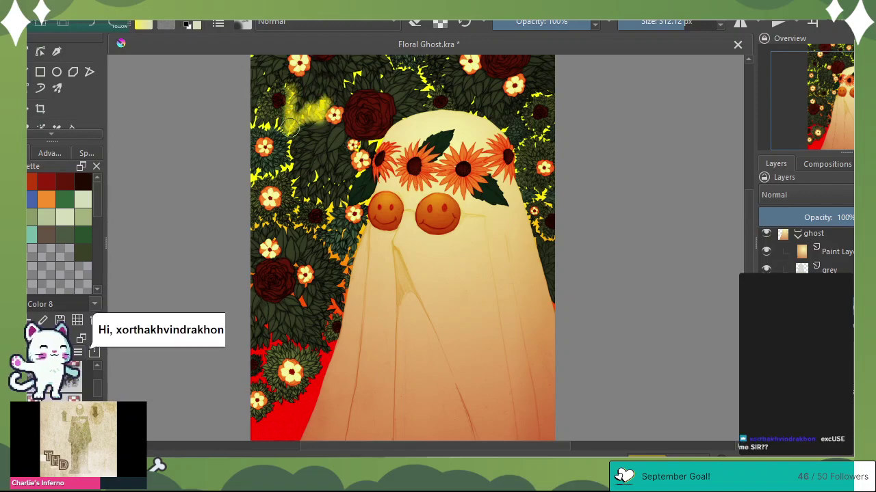
mouse_move(345, 82)
left_mouse_down()
mouse_move(363, 70)
mouse_move(342, 88)
left_mouse_up()
mouse_move(277, 125)
left_mouse_down()
mouse_move(259, 108)
mouse_move(245, 125)
mouse_move(300, 137)
mouse_move(288, 141)
mouse_move(288, 164)
mouse_move(245, 186)
mouse_move(302, 184)
mouse_move(291, 164)
mouse_move(291, 220)
mouse_move(284, 228)
mouse_move(274, 217)
mouse_move(253, 232)
mouse_move(312, 226)
mouse_move(296, 220)
mouse_move(349, 275)
mouse_move(370, 219)
mouse_move(342, 299)
mouse_move(342, 278)
mouse_move(334, 296)
mouse_move(340, 318)
mouse_move(321, 335)
mouse_move(328, 350)
mouse_move(336, 340)
mouse_move(311, 404)
left_mouse_up()
mouse_move(311, 411)
left_mouse_down()
mouse_move(305, 388)
mouse_move(284, 431)
mouse_move(268, 400)
mouse_move(265, 428)
mouse_move(252, 434)
mouse_move(266, 439)
mouse_move(293, 408)
mouse_move(260, 379)
mouse_move(250, 383)
mouse_move(267, 354)
mouse_move(254, 349)
mouse_move(270, 337)
mouse_move(256, 313)
mouse_move(267, 334)
mouse_move(320, 359)
left_mouse_up()
mouse_move(301, 301)
left_mouse_down()
mouse_move(292, 258)
mouse_move(292, 272)
mouse_move(262, 277)
mouse_move(251, 269)
mouse_move(257, 304)
left_mouse_up()
mouse_move(324, 224)
left_mouse_down()
mouse_move(319, 230)
mouse_move(331, 201)
mouse_move(317, 203)
mouse_move(304, 188)
mouse_move(314, 171)
mouse_move(326, 188)
left_mouse_up()
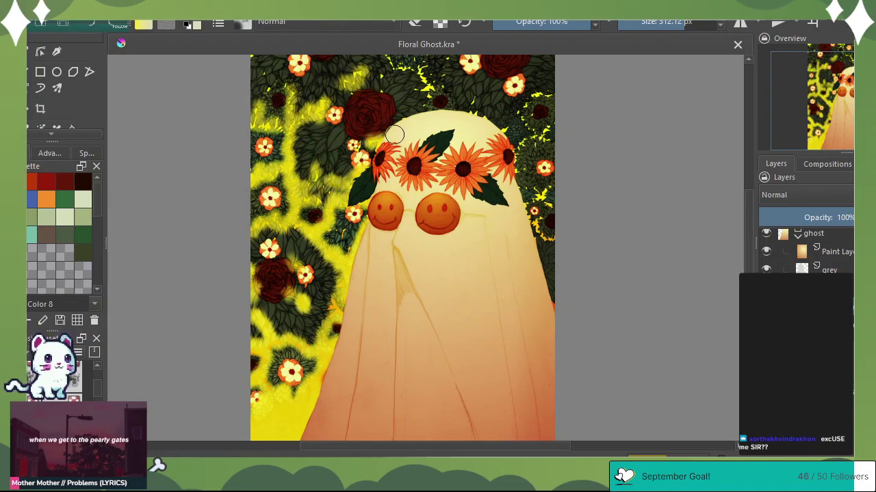
mouse_move(386, 76)
left_mouse_down()
mouse_move(381, 91)
mouse_move(407, 63)
mouse_move(387, 67)
mouse_move(422, 61)
mouse_move(438, 93)
mouse_move(410, 89)
mouse_move(441, 74)
mouse_move(441, 60)
left_mouse_up()
left_click_drag(267, 88, 255, 60)
mouse_move(463, 127)
left_mouse_down()
mouse_move(475, 101)
mouse_move(474, 122)
mouse_move(500, 118)
mouse_move(502, 130)
mouse_move(536, 119)
mouse_move(519, 109)
mouse_move(525, 124)
mouse_move(550, 132)
mouse_move(513, 155)
mouse_move(536, 204)
mouse_move(539, 191)
mouse_move(546, 202)
mouse_move(543, 186)
mouse_move(555, 178)
mouse_move(522, 207)
mouse_move(530, 231)
mouse_move(542, 238)
mouse_move(538, 227)
mouse_move(559, 247)
mouse_move(533, 240)
mouse_move(520, 184)
mouse_move(545, 191)
left_mouse_up()
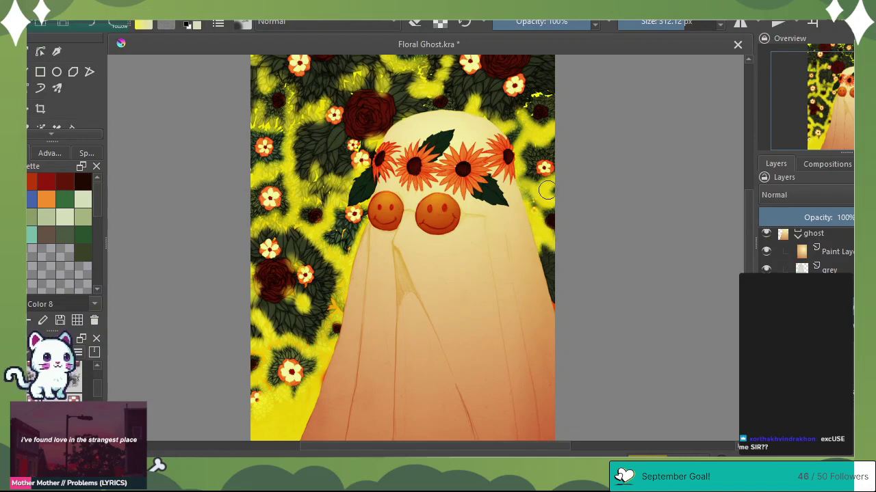
Try Color Dodge and Easy Dodge on the yellow glow layer, and airbrush more yellow around the dark flower at the artwork's upper right
left_click(814, 197)
left_click(816, 223)
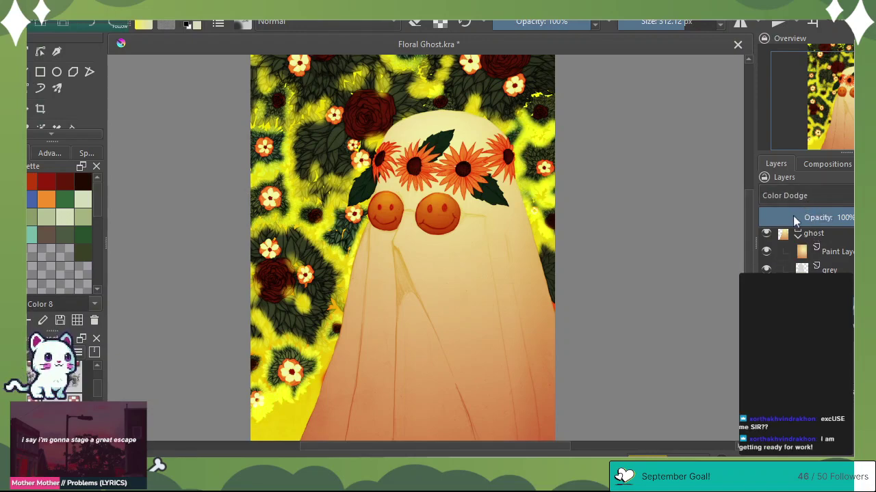
scroll(810, 198, "down", 1)
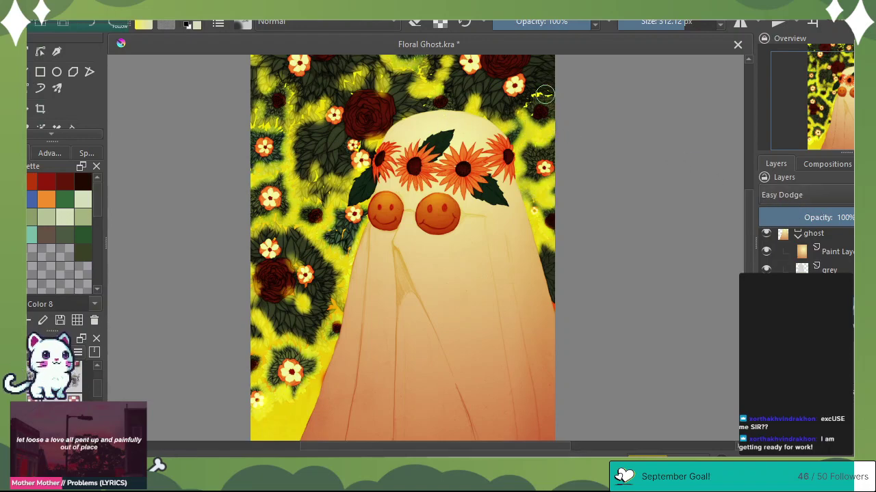
left_click_drag(547, 96, 525, 109)
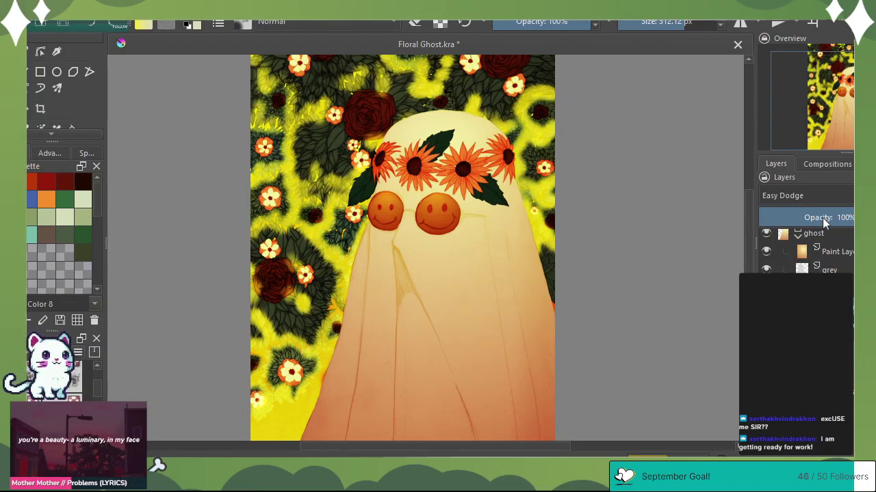
Set the yellow glow layer to Color Dodge blending at 53% opacity
left_click(808, 182)
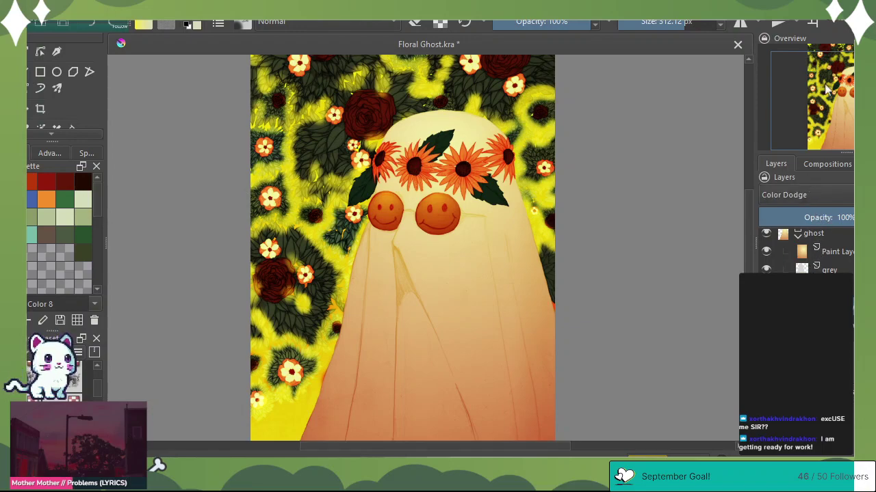
mouse_move(825, 89)
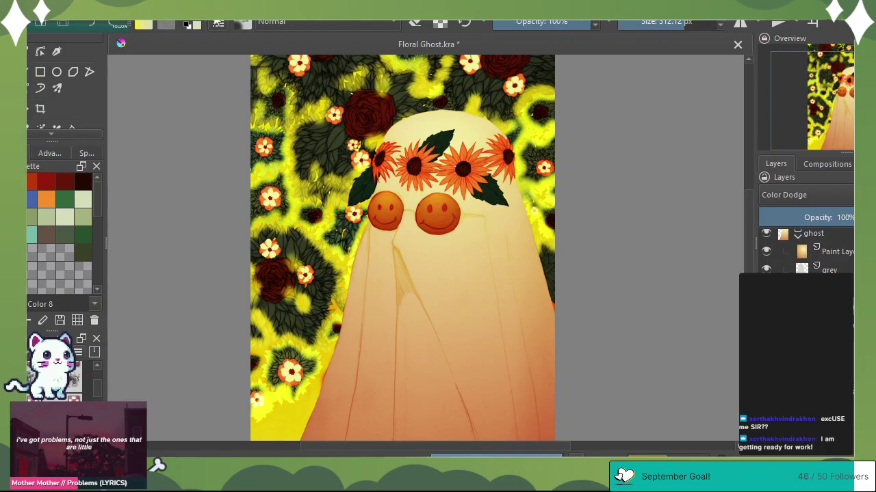
key("ctrl+z")
key("ctrl+z")
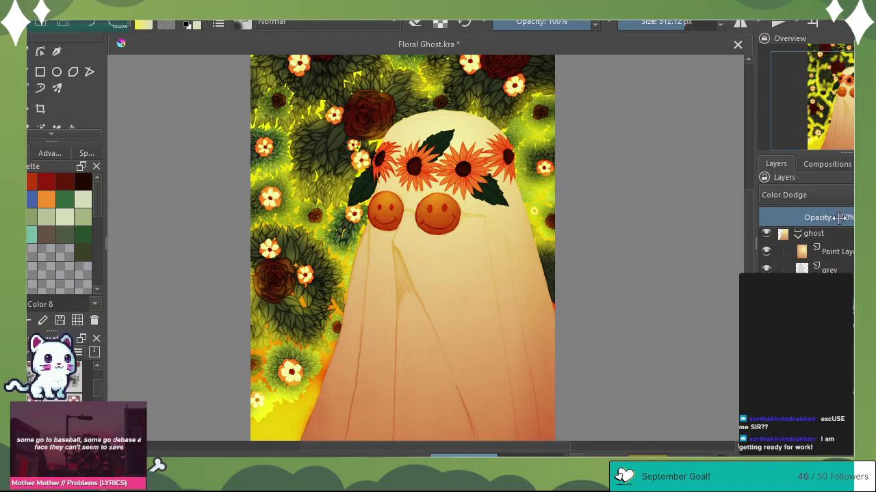
left_click_drag(840, 217, 833, 217)
key("ctrl+z")
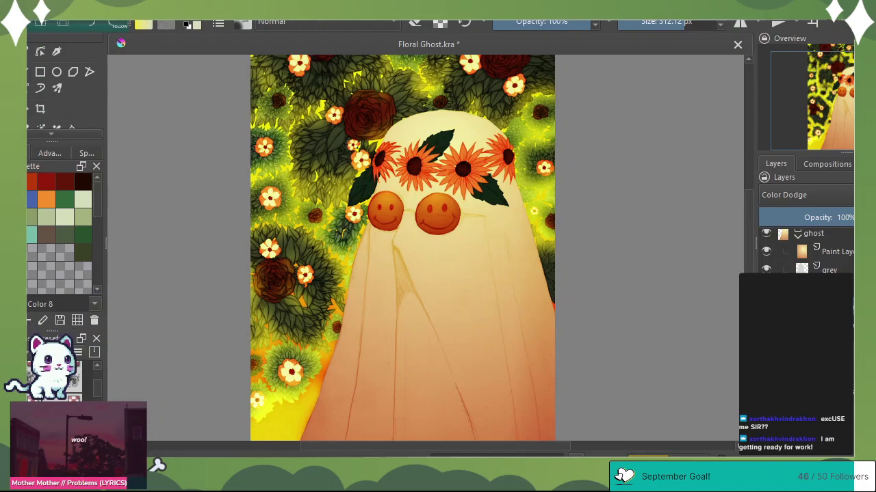
left_click(833, 218)
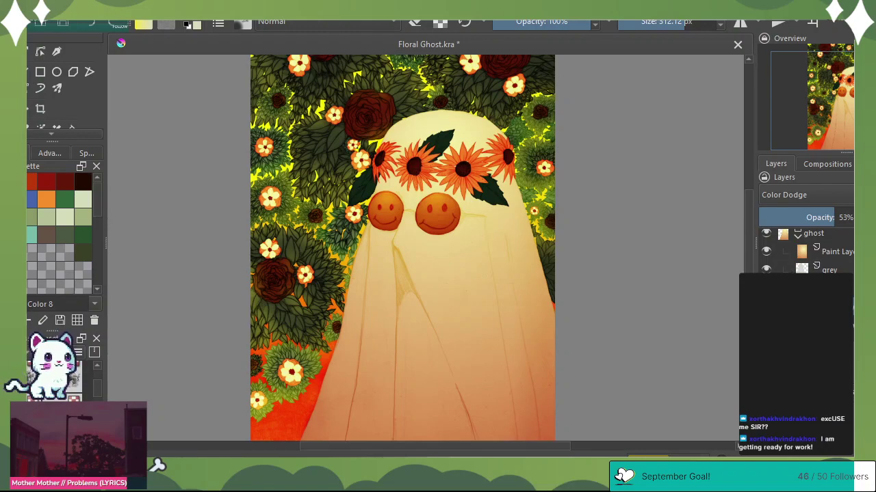
On a new Normal layer, airbrush pale green around the lower-left leaves and pale yellow over the empty area below them with a 321.87 px brush
key("Insert")
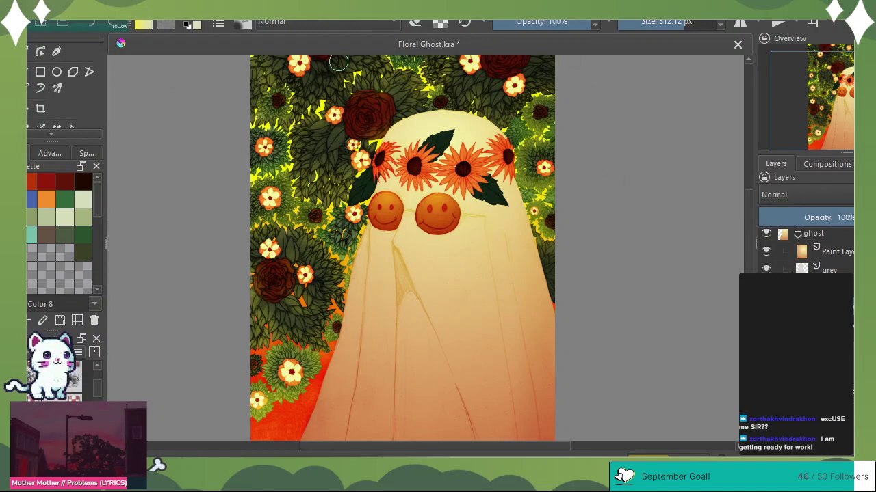
left_click_drag(656, 23, 669, 27)
left_click(201, 23)
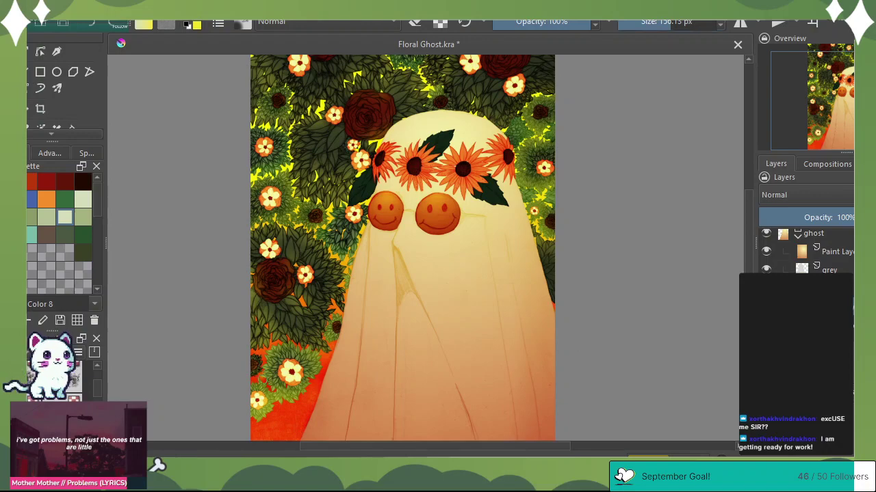
mouse_move(256, 381)
left_mouse_down()
mouse_move(254, 356)
mouse_move(254, 363)
mouse_move(290, 340)
mouse_move(323, 357)
mouse_move(300, 395)
mouse_move(251, 420)
left_mouse_up()
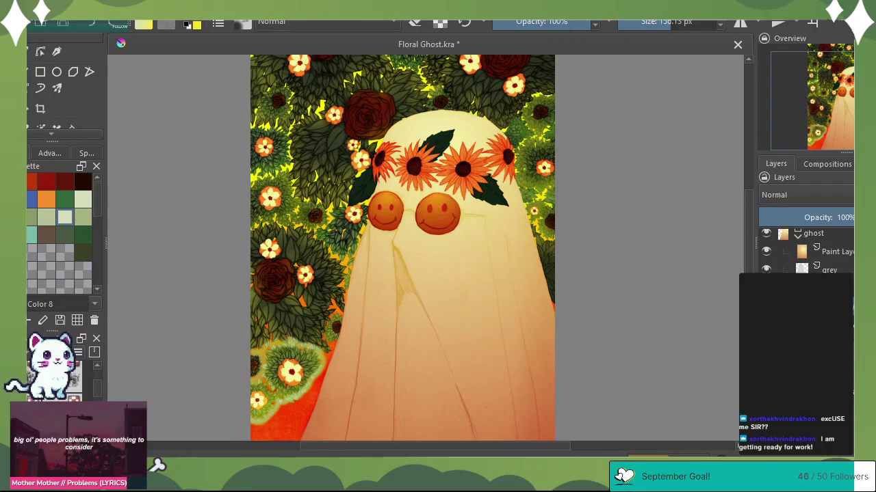
left_click(684, 24)
mouse_move(287, 432)
left_mouse_down()
mouse_move(310, 405)
mouse_move(277, 423)
mouse_move(280, 431)
mouse_move(322, 376)
left_mouse_up()
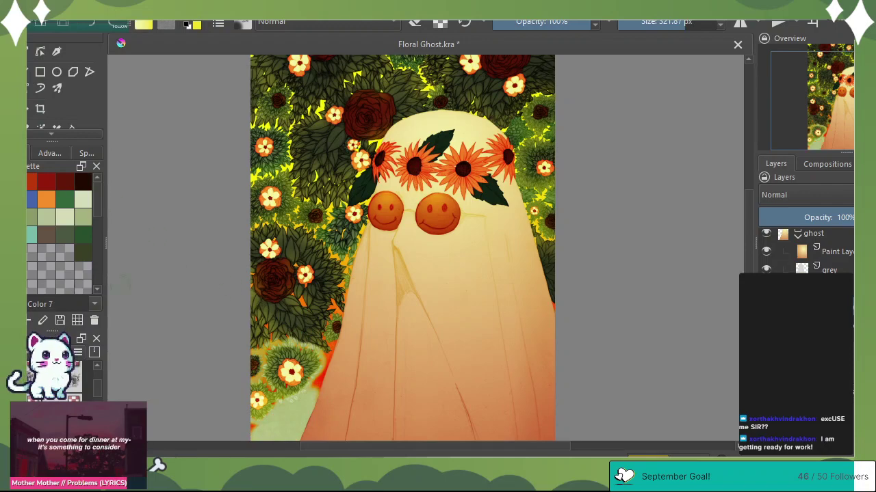
mouse_move(301, 424)
left_mouse_down()
mouse_move(304, 416)
mouse_move(255, 426)
mouse_move(329, 373)
mouse_move(318, 380)
mouse_move(336, 345)
mouse_move(309, 319)
left_mouse_up()
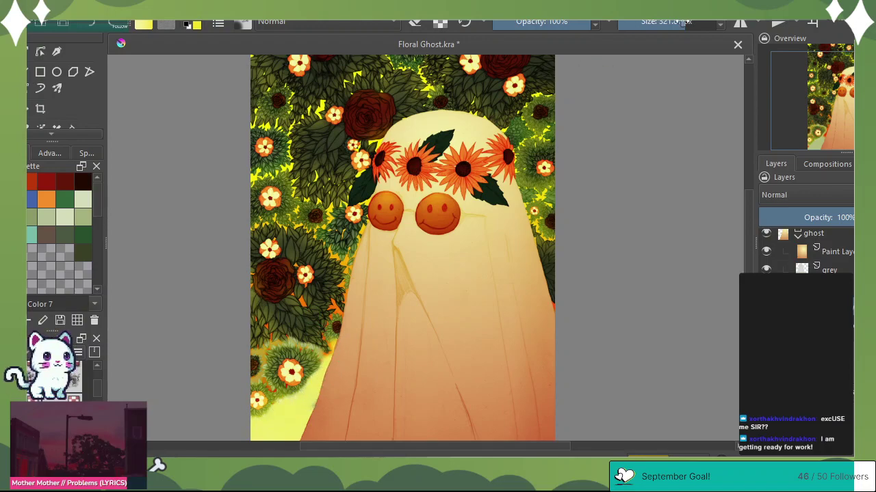
Airbrush thin pale yellow glow lines along the gaps between the leaf clusters with a soft brush of about 150 px
left_click_drag(658, 29, 670, 26)
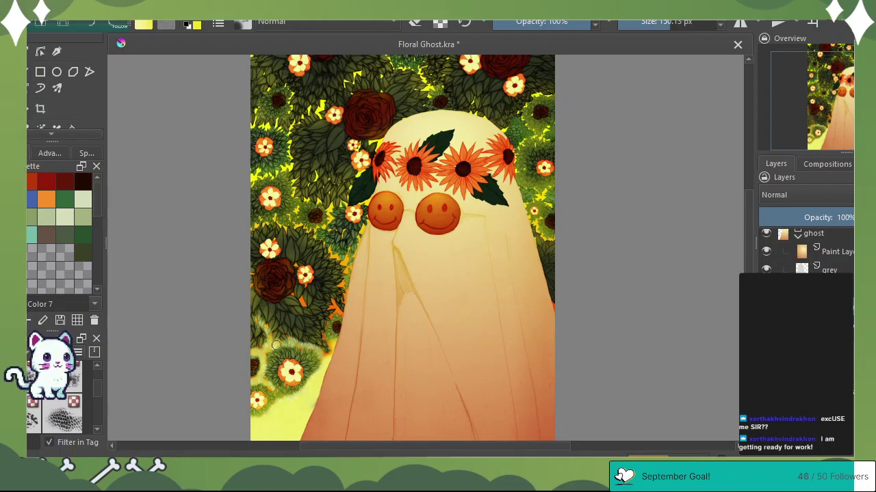
mouse_move(276, 345)
left_mouse_down()
mouse_move(323, 354)
mouse_move(324, 337)
mouse_move(335, 340)
mouse_move(329, 309)
left_mouse_up()
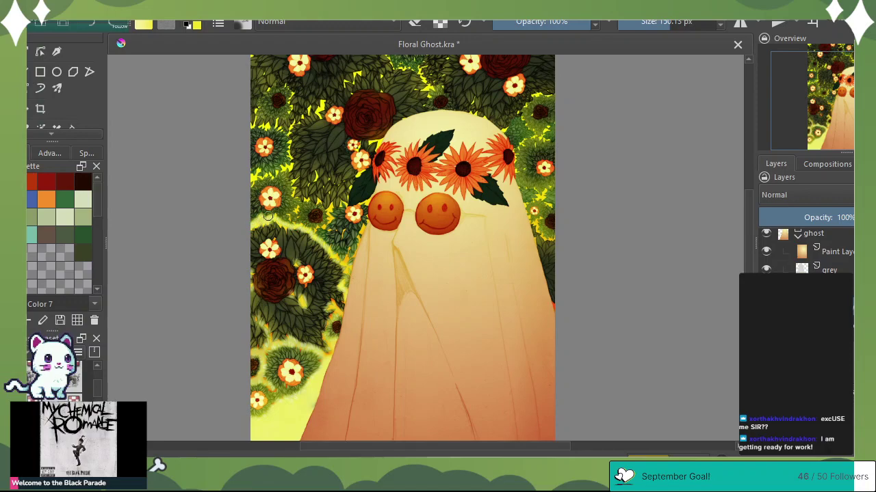
mouse_move(268, 217)
left_mouse_down()
mouse_move(286, 227)
mouse_move(292, 218)
mouse_move(300, 201)
mouse_move(291, 183)
mouse_move(283, 173)
mouse_move(248, 181)
mouse_move(256, 170)
mouse_move(293, 163)
left_mouse_up()
left_click_drag(295, 121, 291, 159)
mouse_move(285, 128)
left_mouse_down()
mouse_move(253, 127)
mouse_move(263, 107)
left_mouse_up()
mouse_move(319, 111)
left_mouse_down()
mouse_move(304, 104)
mouse_move(295, 120)
mouse_move(280, 81)
mouse_move(261, 85)
mouse_move(257, 63)
left_mouse_up()
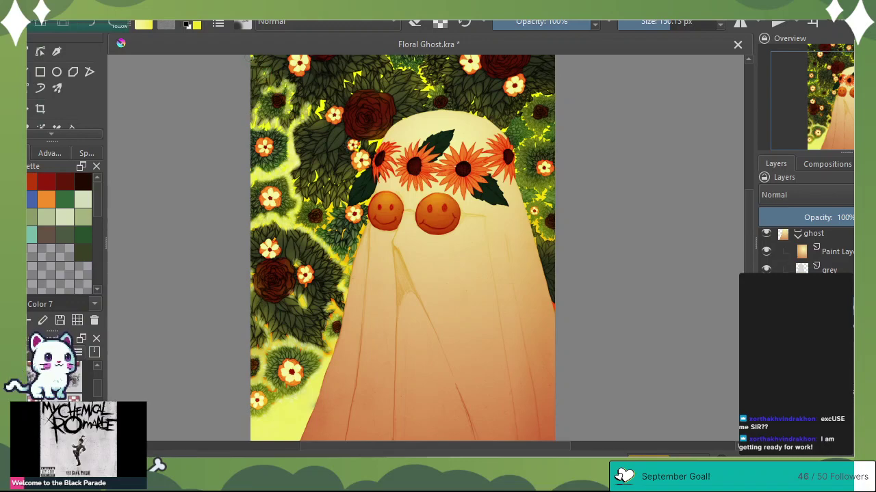
left_click_drag(323, 99, 320, 114)
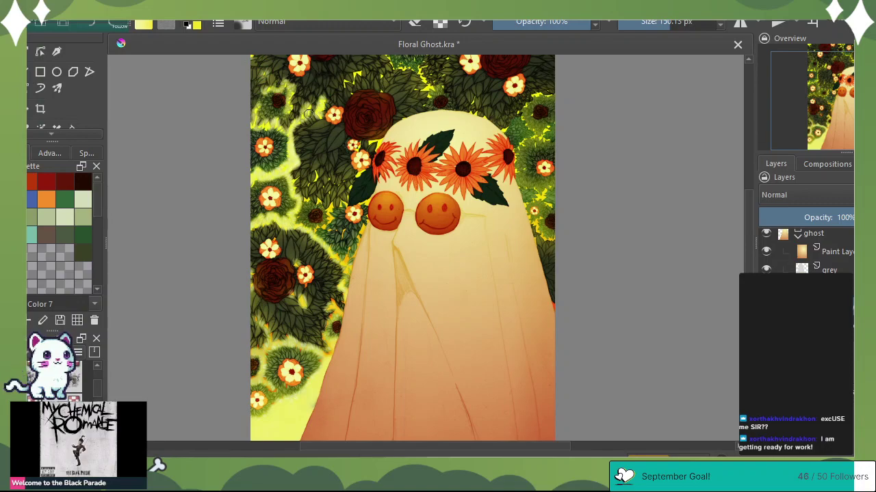
mouse_move(348, 87)
left_mouse_down()
mouse_move(361, 71)
mouse_move(350, 93)
mouse_move(382, 79)
mouse_move(394, 64)
mouse_move(425, 77)
mouse_move(430, 89)
mouse_move(417, 90)
mouse_move(429, 98)
left_mouse_up()
left_click_drag(388, 137, 367, 141)
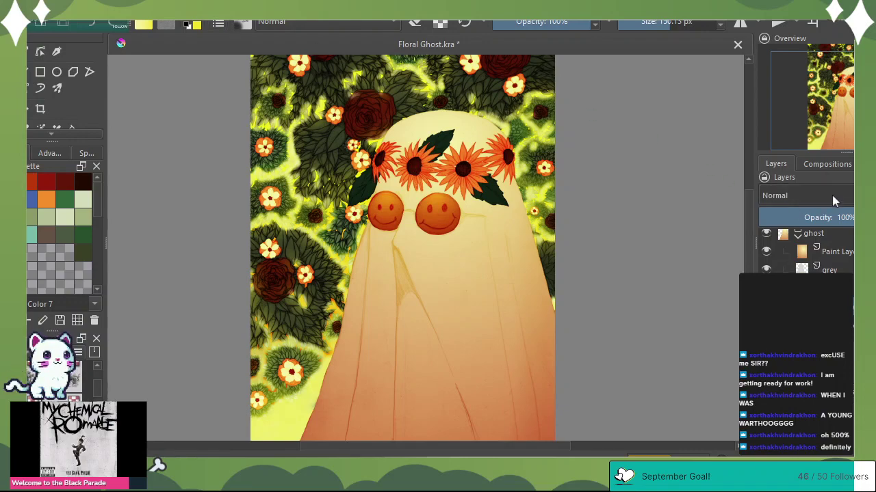
Set the pale yellow glow layer to Color Dodge blending at 54% opacity
key("alt+shift+d")
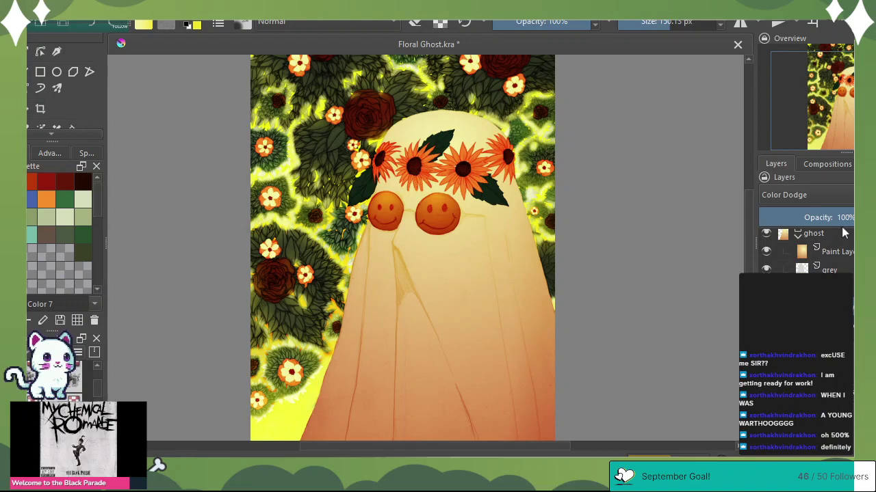
left_click(838, 219)
left_click_drag(840, 218, 825, 215)
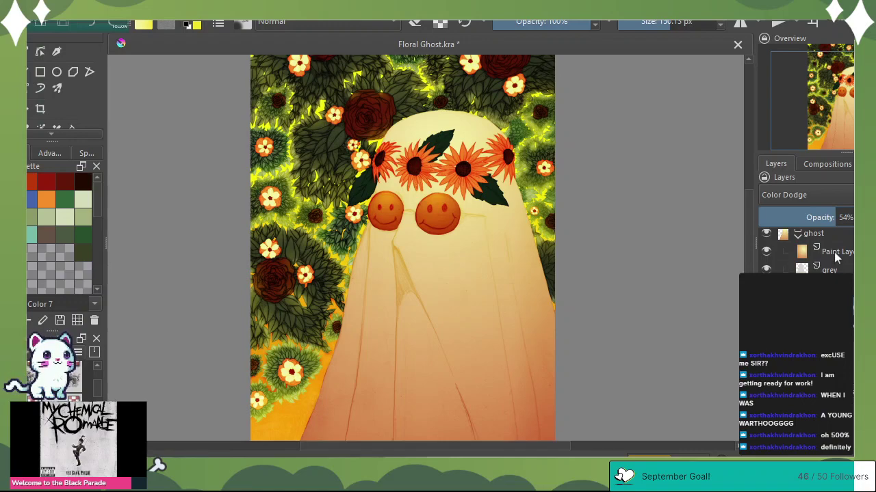
On a new layer above the leaf artwork, airbrush a bright yellow glow along the ghost's whole outline with a 321.87 px brush
scroll(834, 252, "down", 5)
left_click(821, 272)
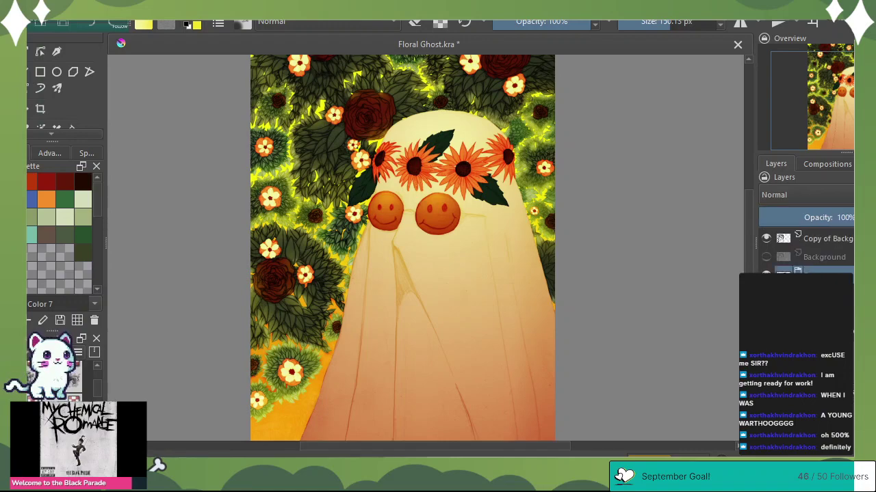
scroll(824, 253, "up", 3)
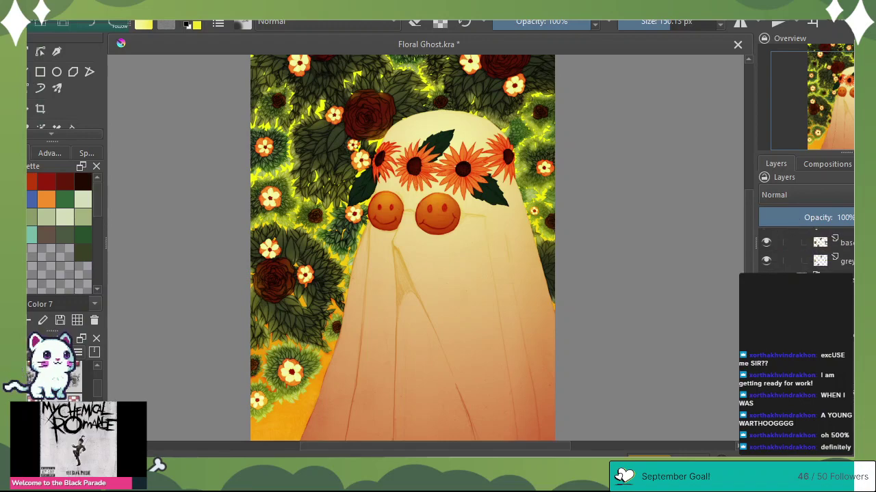
scroll(814, 253, "down", 3)
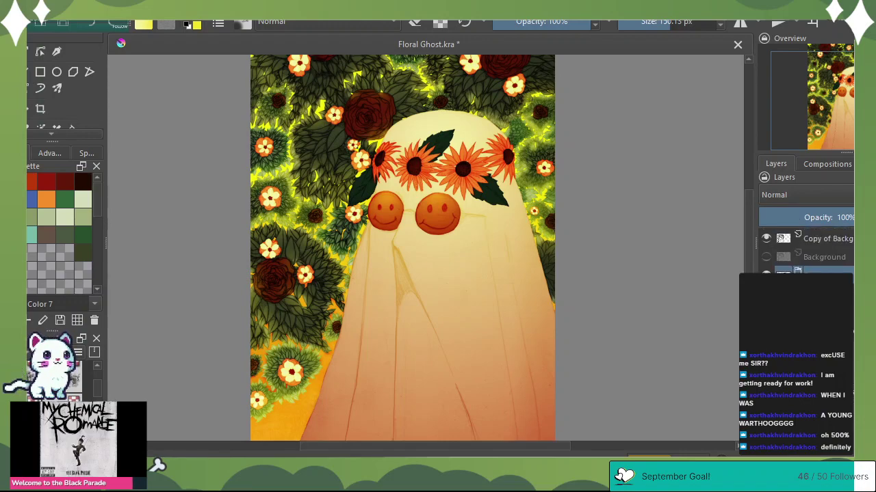
key("Insert")
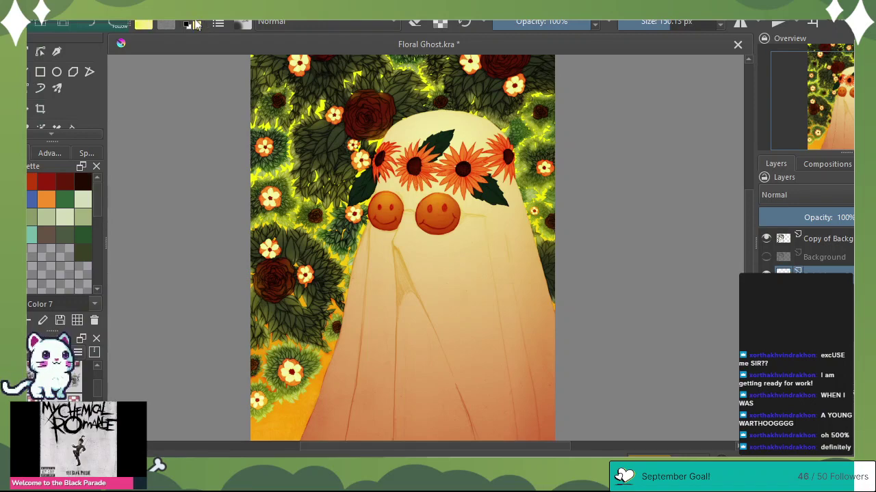
left_click_drag(676, 24, 688, 25)
mouse_move(401, 122)
left_mouse_down()
mouse_move(435, 109)
mouse_move(465, 109)
mouse_move(453, 115)
mouse_move(494, 129)
mouse_move(483, 120)
mouse_move(493, 100)
mouse_move(461, 119)
mouse_move(510, 160)
mouse_move(507, 141)
mouse_move(559, 338)
mouse_move(511, 160)
left_mouse_up()
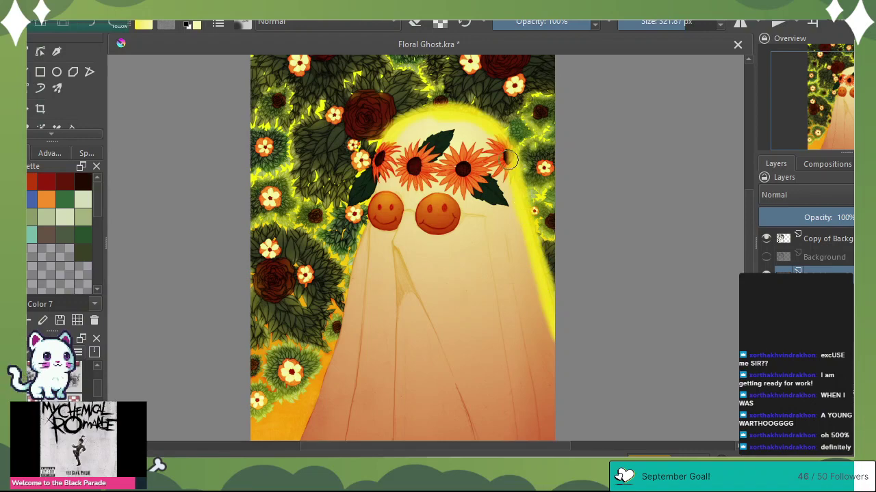
mouse_move(395, 140)
left_mouse_down()
mouse_move(351, 206)
mouse_move(368, 200)
mouse_move(366, 229)
mouse_move(311, 432)
left_mouse_up()
mouse_move(319, 416)
left_mouse_down()
mouse_move(306, 437)
mouse_move(373, 186)
left_mouse_up()
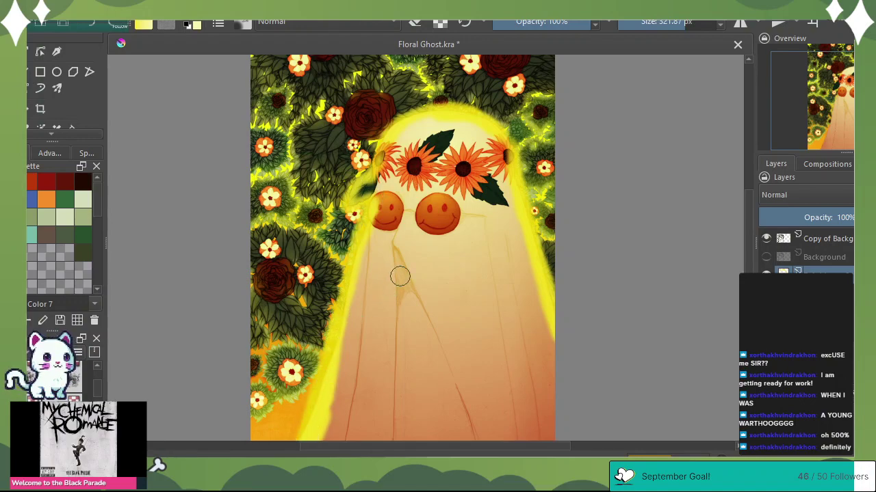
Airbrush yellow highlights onto both smiley lenses and the orange flower centres, and a paler yellow along the ghost's edges
mouse_move(428, 222)
left_mouse_down()
mouse_move(436, 205)
mouse_move(390, 206)
left_mouse_up()
left_click(413, 165)
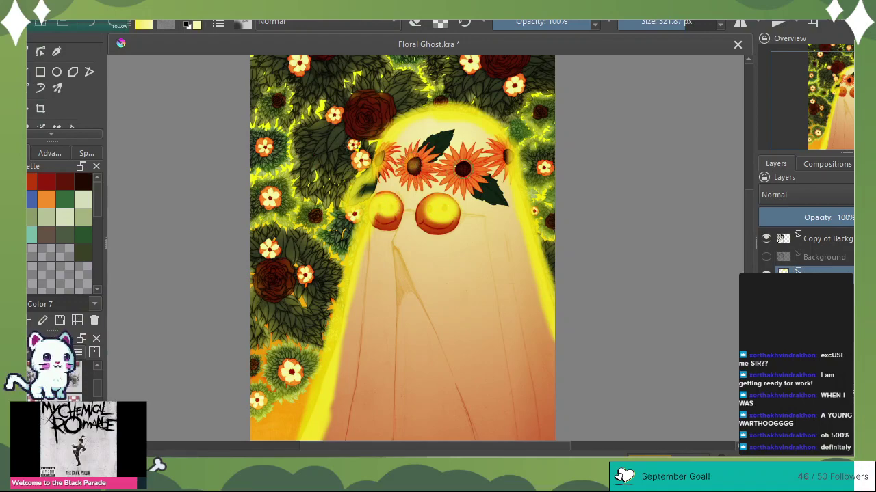
left_click(464, 167)
left_click(512, 155)
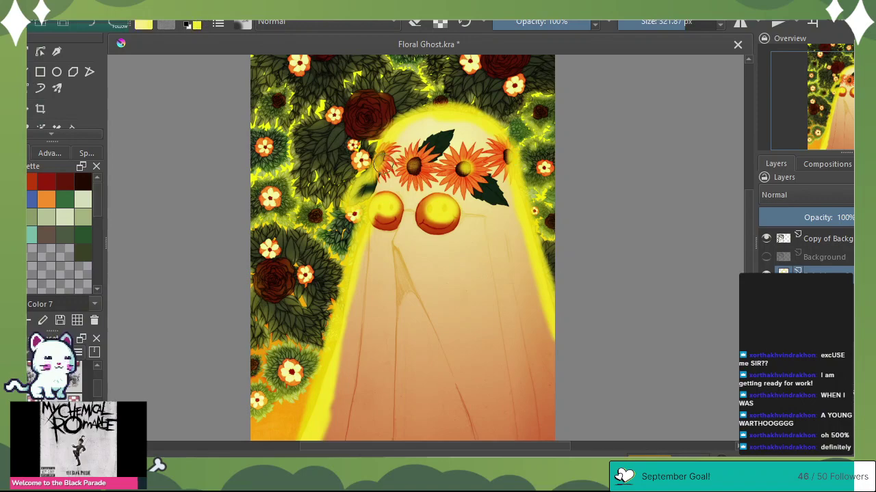
mouse_move(392, 134)
left_mouse_down()
mouse_move(361, 185)
mouse_move(373, 206)
mouse_move(391, 210)
mouse_move(340, 312)
mouse_move(313, 436)
left_mouse_up()
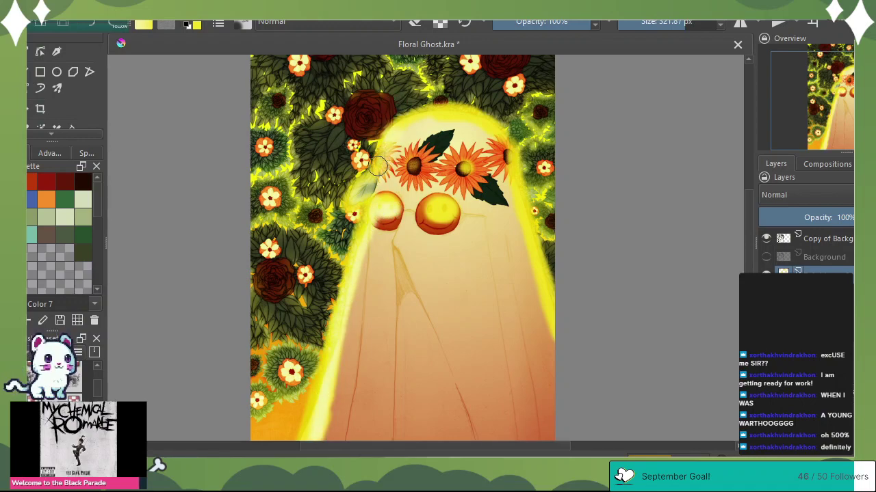
mouse_move(379, 166)
left_mouse_down()
mouse_move(392, 144)
mouse_move(462, 119)
mouse_move(500, 144)
mouse_move(521, 247)
mouse_move(594, 406)
left_mouse_up()
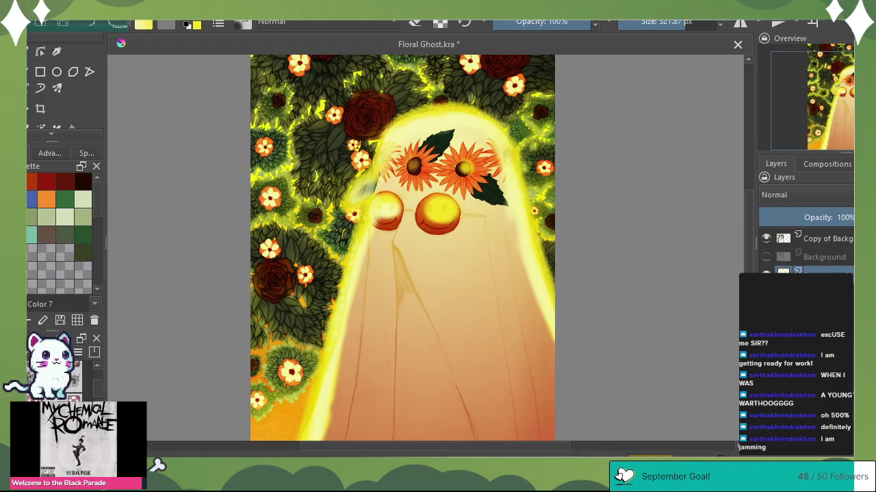
Set the ghost glow layer to Easy Dodge blending at 33% opacity
left_click(836, 218)
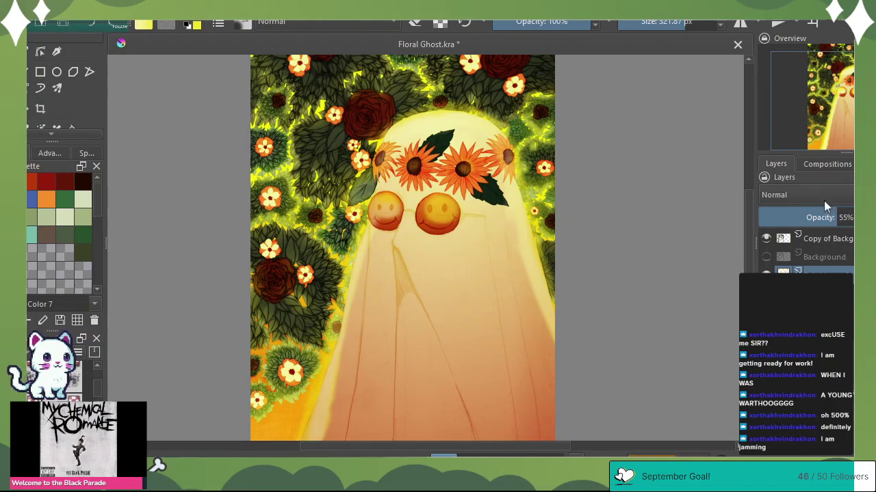
left_click(817, 198)
left_click(813, 232)
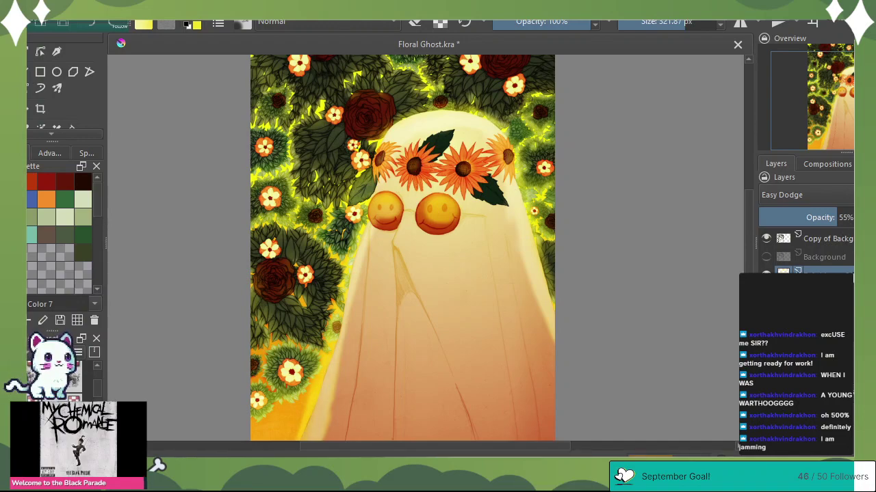
left_click(812, 219)
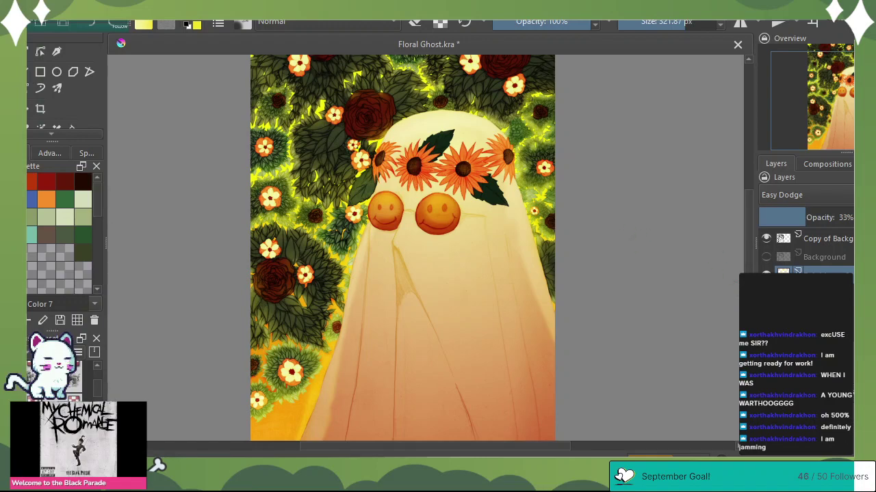
Set the Color Dodge background glow layer's opacity to 53%
scroll(807, 253, "up", 5)
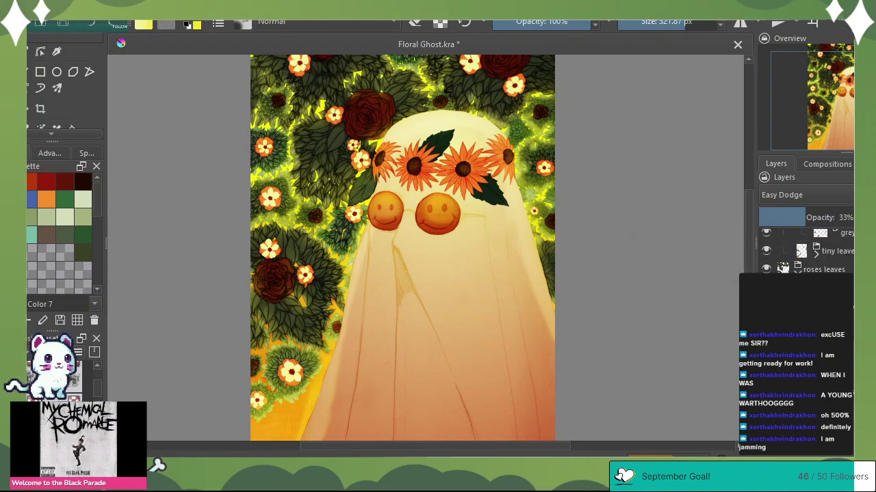
scroll(807, 253, "up", 3)
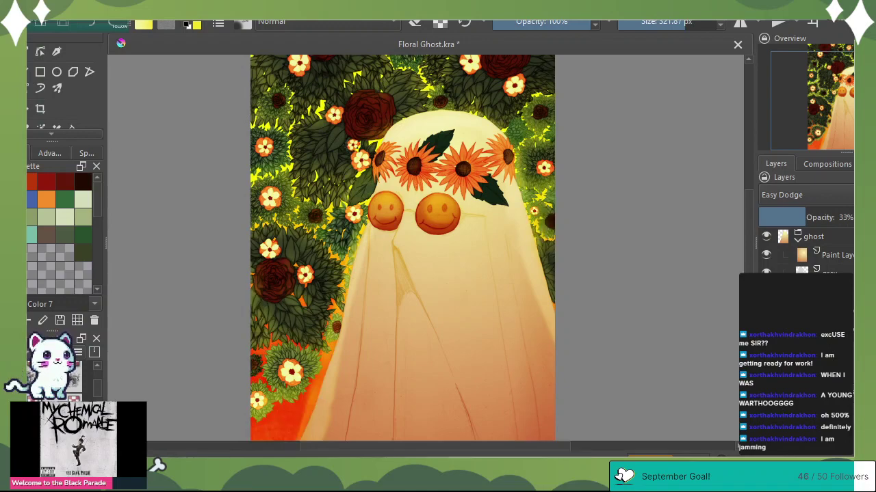
left_click(821, 310)
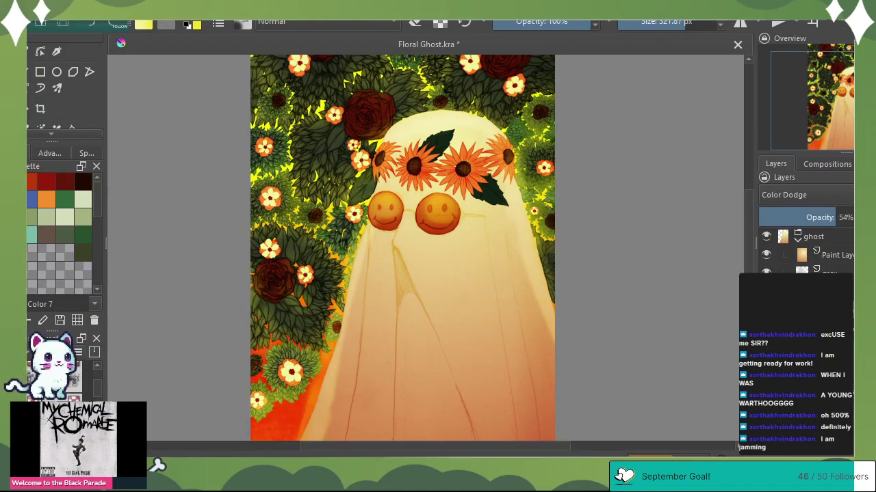
left_click_drag(836, 217, 834, 218)
scroll(825, 264, "up", 3)
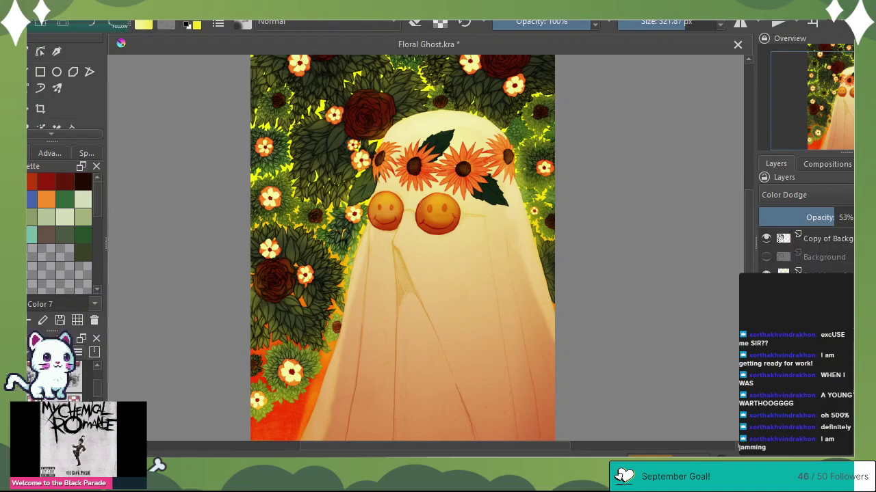
Delete the Easy Dodge glow layer painted over the ghost
left_click(824, 274)
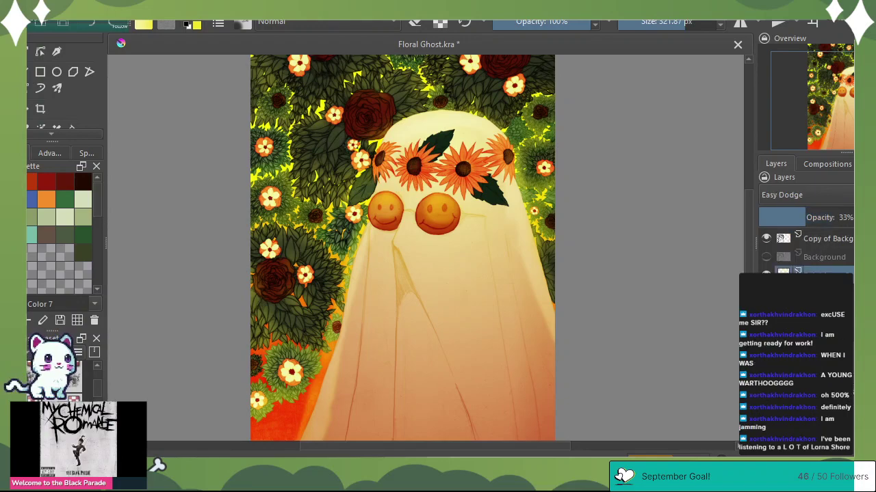
key("shift+Delete")
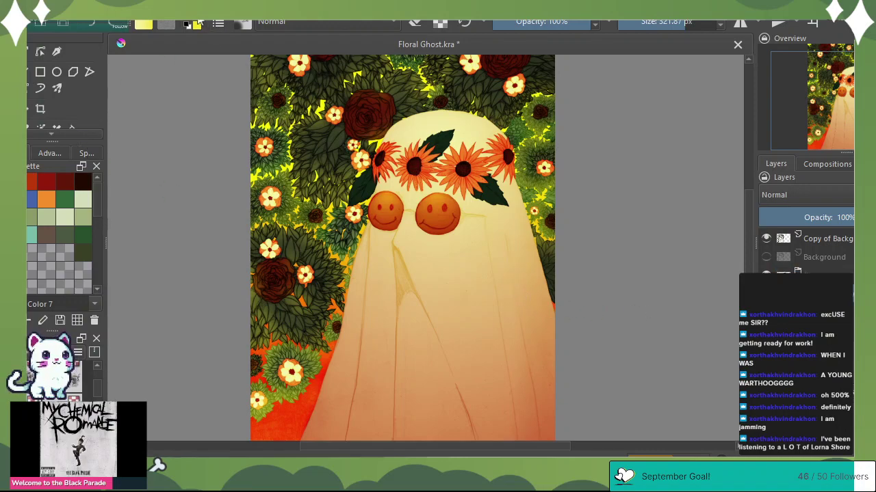
Try a yellow highlight on the large orange flower's dark centre with a pencil brush at 102.86 px, and undo it
right_click(189, 243)
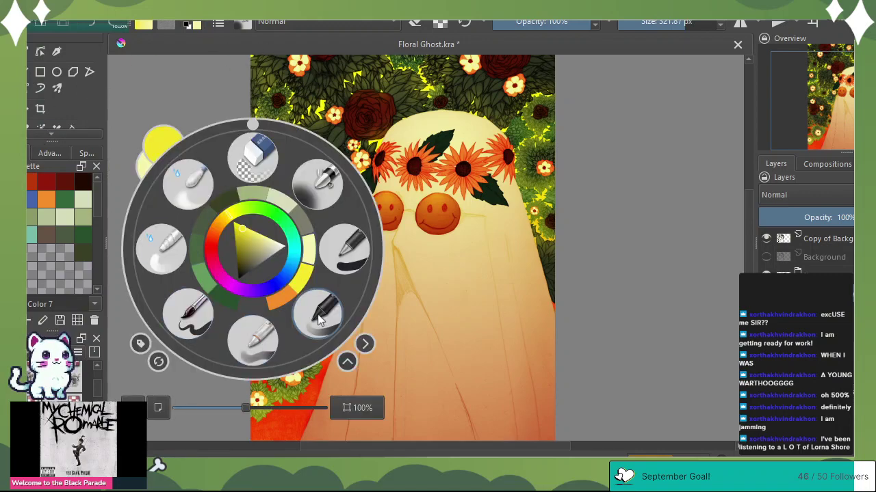
left_click(266, 347)
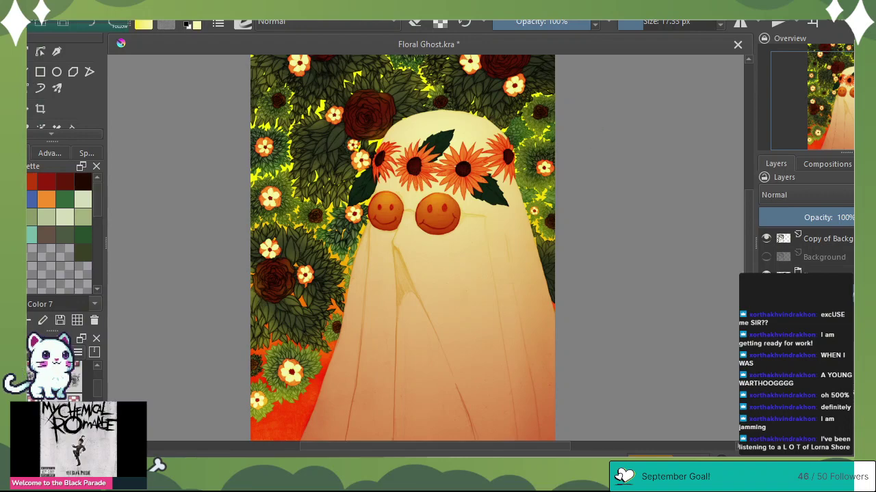
left_click_drag(645, 23, 657, 23)
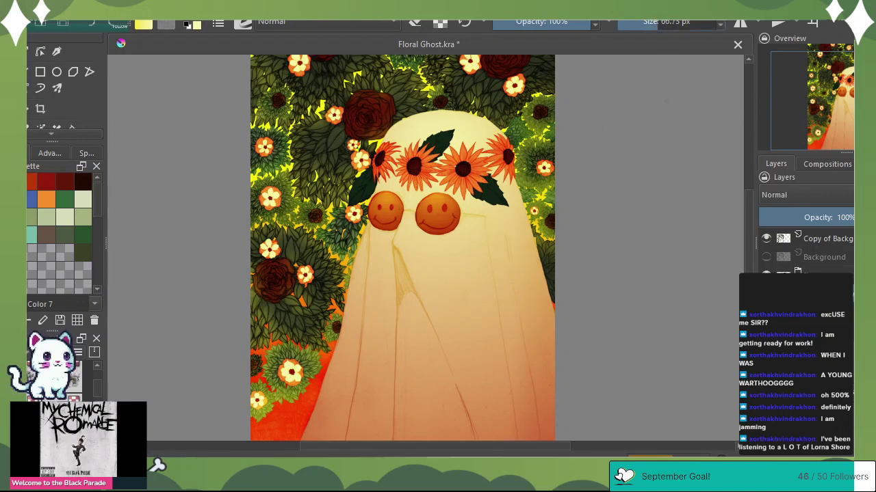
left_click(659, 24)
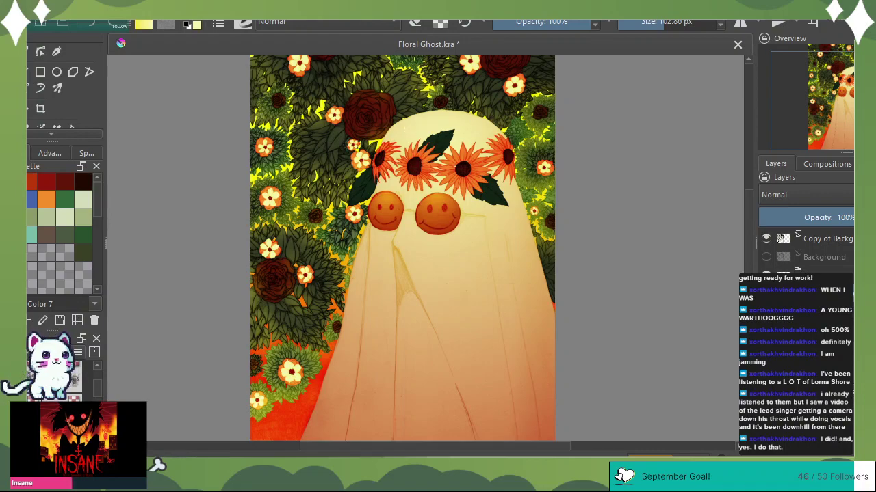
scroll(835, 91, "up", 1)
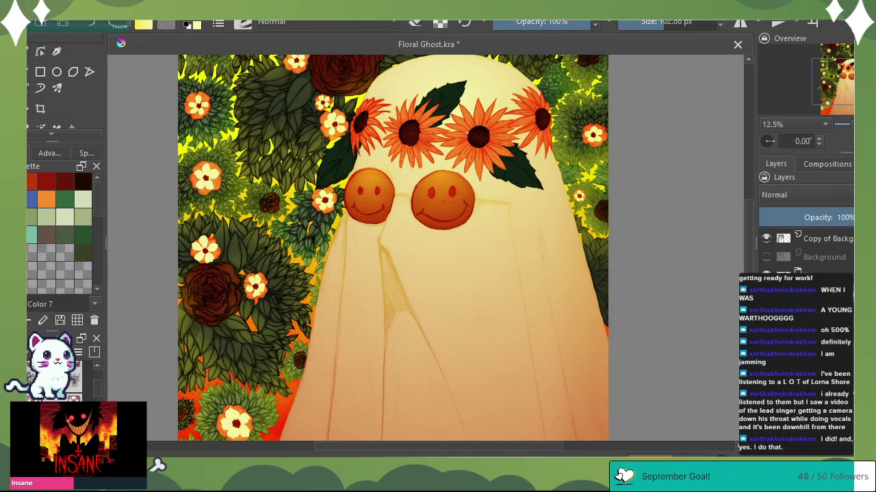
scroll(836, 90, "up", 2)
mouse_move(842, 85)
left_mouse_down()
mouse_move(838, 71)
mouse_move(840, 78)
left_mouse_up()
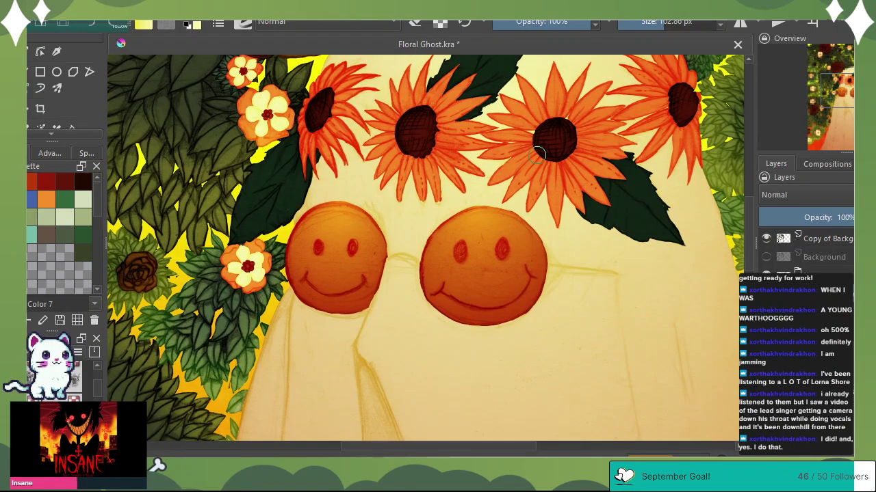
mouse_move(538, 155)
left_mouse_down()
mouse_move(543, 141)
mouse_move(554, 148)
mouse_move(549, 141)
left_mouse_up()
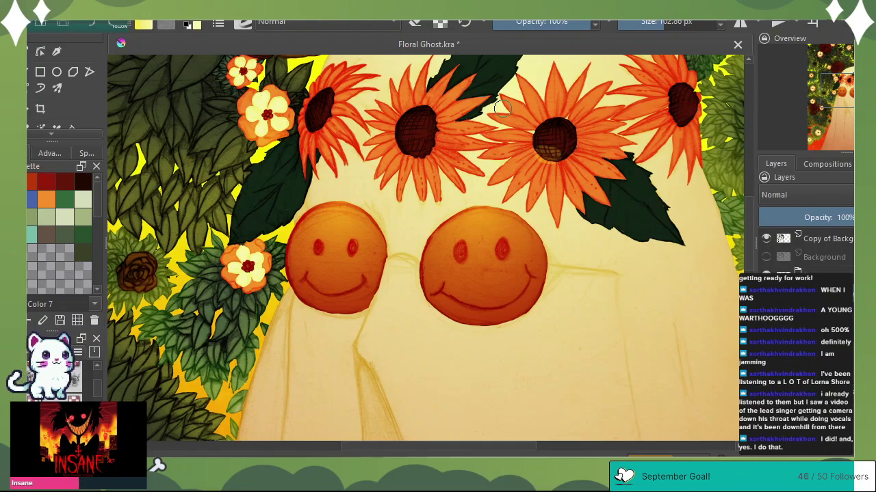
key("ctrl+z")
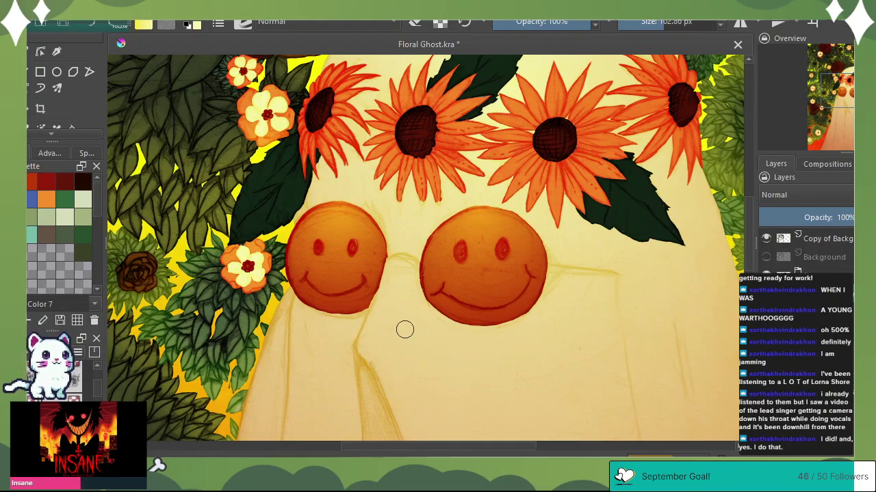
With another textured brush at 102.86 px, shade yellow highlights onto the upper parts of the two leftmost orange flowers' centres
right_click(314, 208)
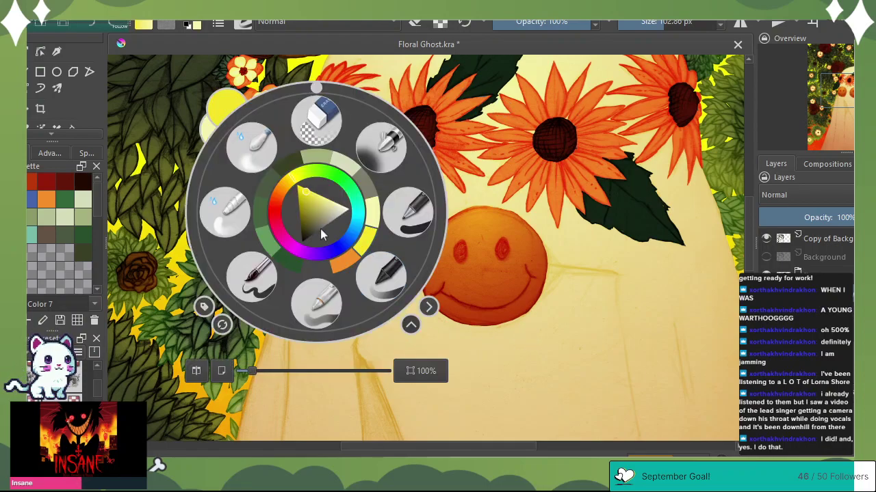
left_click(383, 279)
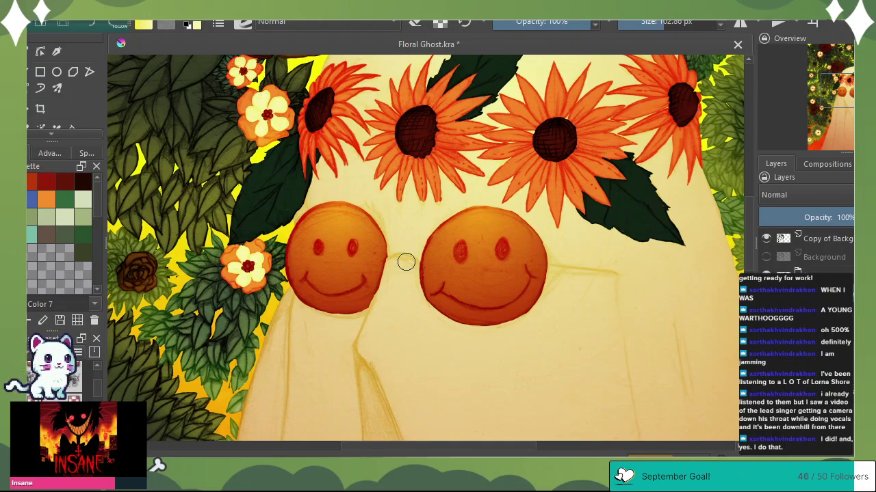
mouse_move(401, 123)
left_mouse_down()
mouse_move(423, 113)
mouse_move(410, 125)
mouse_move(415, 114)
mouse_move(411, 121)
mouse_move(425, 122)
left_mouse_up()
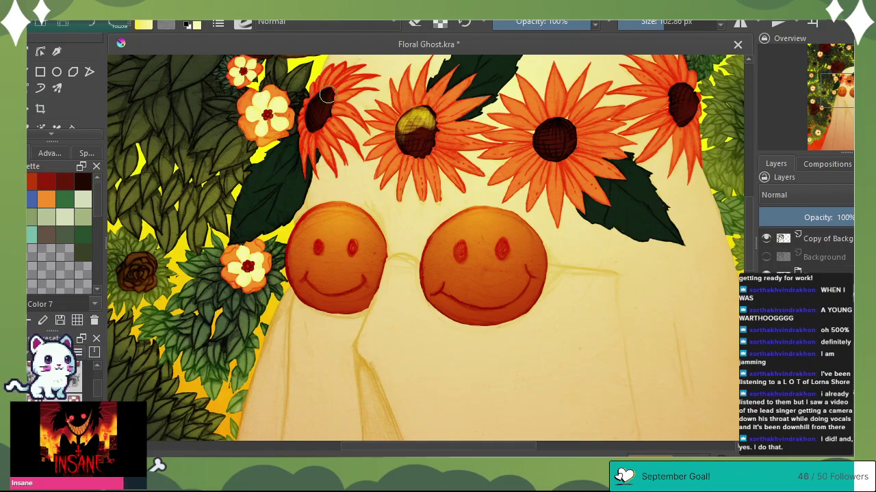
left_click_drag(327, 96, 323, 100)
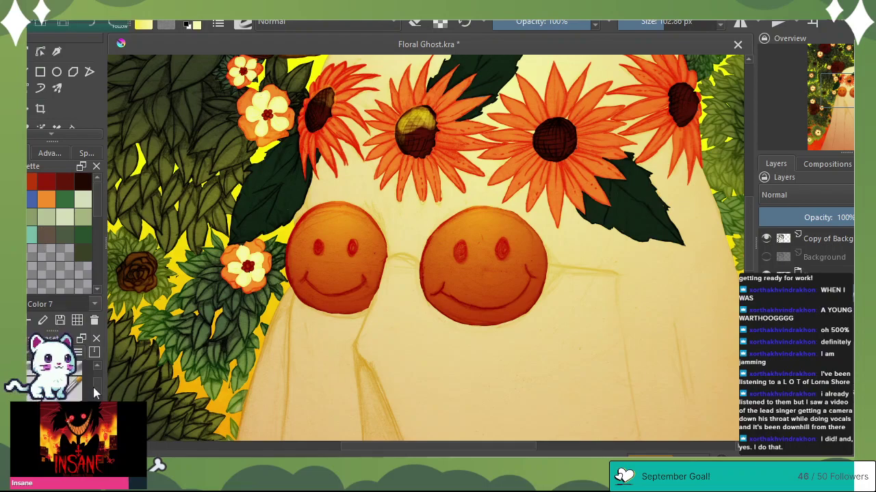
Switch to a 40 px brush and erase the yellow highlights from the two leftmost orange flowers' centres
left_click(74, 373)
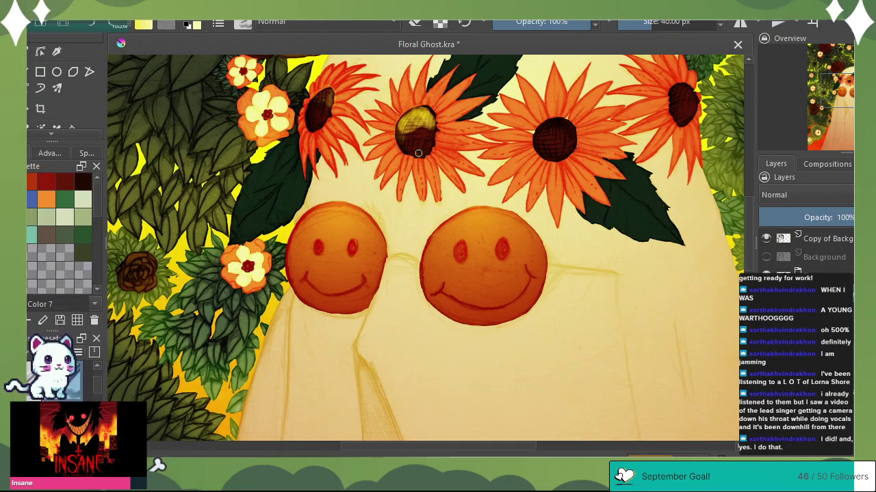
mouse_move(418, 153)
left_mouse_down()
mouse_move(421, 126)
mouse_move(417, 156)
mouse_move(408, 140)
mouse_move(413, 152)
mouse_move(416, 133)
mouse_move(408, 139)
mouse_move(434, 111)
mouse_move(409, 133)
left_mouse_up()
left_click(414, 23)
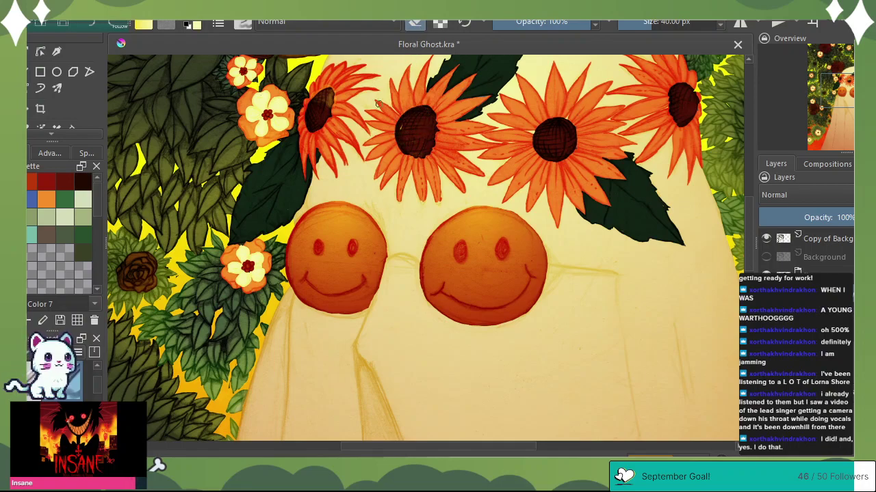
mouse_move(321, 88)
left_mouse_down()
mouse_move(318, 111)
mouse_move(319, 96)
left_mouse_up()
left_click(415, 23)
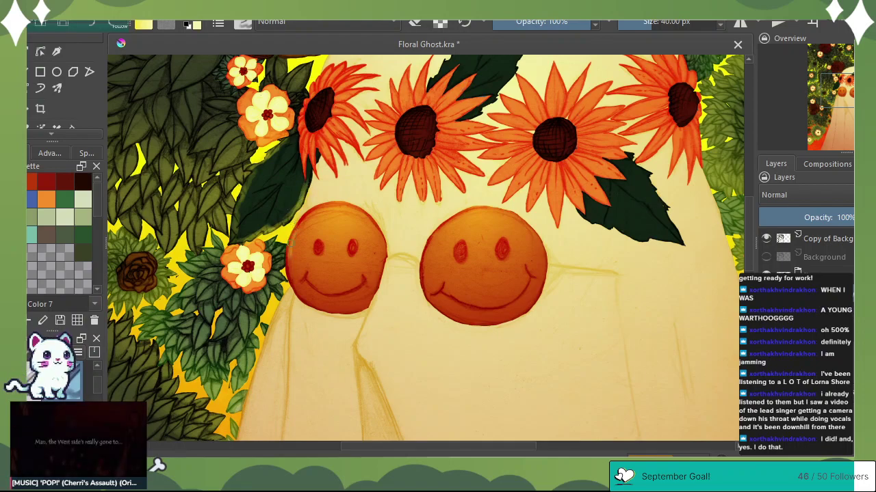
Paint yellow highlights on both smiley glasses lenses, using the 40 px brush for the first lens and 93.92 px for the second
mouse_move(297, 241)
left_mouse_down()
mouse_move(297, 278)
mouse_move(304, 234)
mouse_move(299, 278)
mouse_move(303, 240)
mouse_move(303, 275)
mouse_move(304, 266)
mouse_move(333, 288)
mouse_move(308, 281)
mouse_move(351, 282)
mouse_move(351, 236)
mouse_move(367, 264)
mouse_move(343, 227)
mouse_move(370, 255)
left_mouse_up()
mouse_move(343, 221)
left_mouse_down()
mouse_move(367, 257)
mouse_move(339, 221)
mouse_move(372, 251)
mouse_move(347, 221)
mouse_move(372, 236)
mouse_move(347, 214)
mouse_move(373, 238)
mouse_move(342, 218)
mouse_move(348, 251)
left_mouse_up()
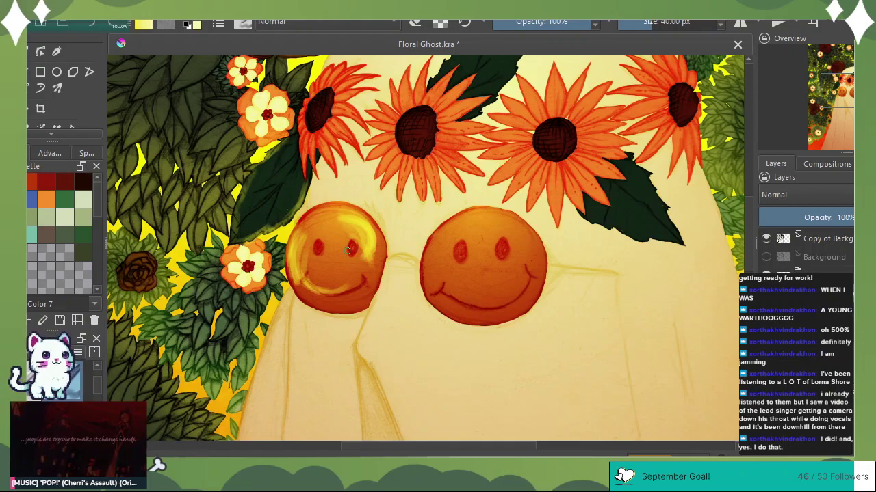
left_click_drag(652, 27, 662, 27)
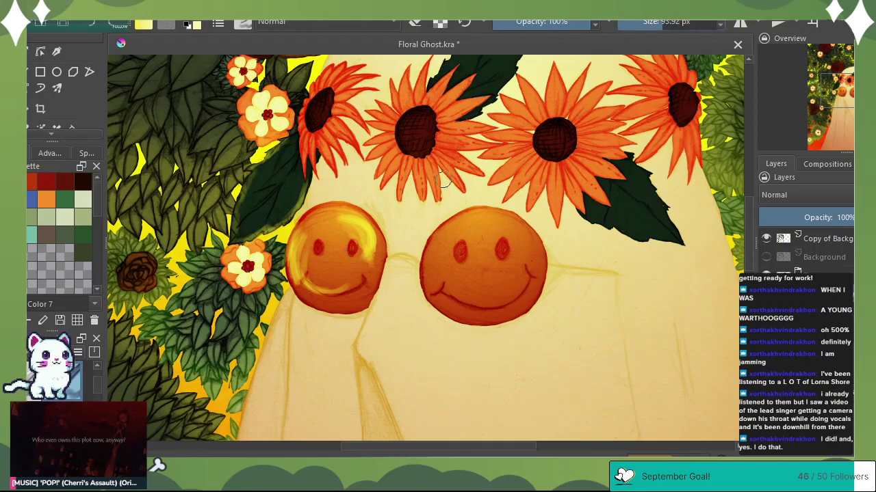
mouse_move(493, 221)
left_mouse_down()
mouse_move(514, 247)
mouse_move(493, 227)
mouse_move(524, 254)
left_mouse_up()
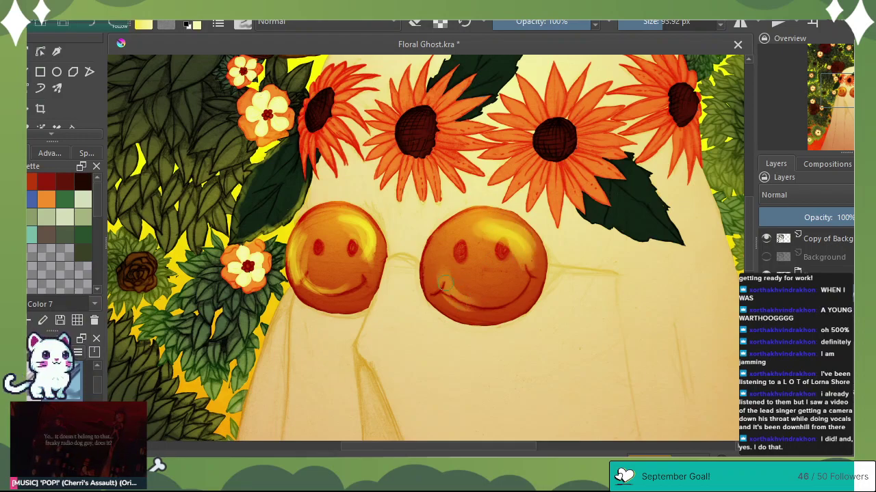
mouse_move(445, 282)
left_mouse_down()
mouse_move(454, 298)
mouse_move(448, 287)
mouse_move(479, 305)
mouse_move(519, 289)
mouse_move(492, 297)
left_mouse_up()
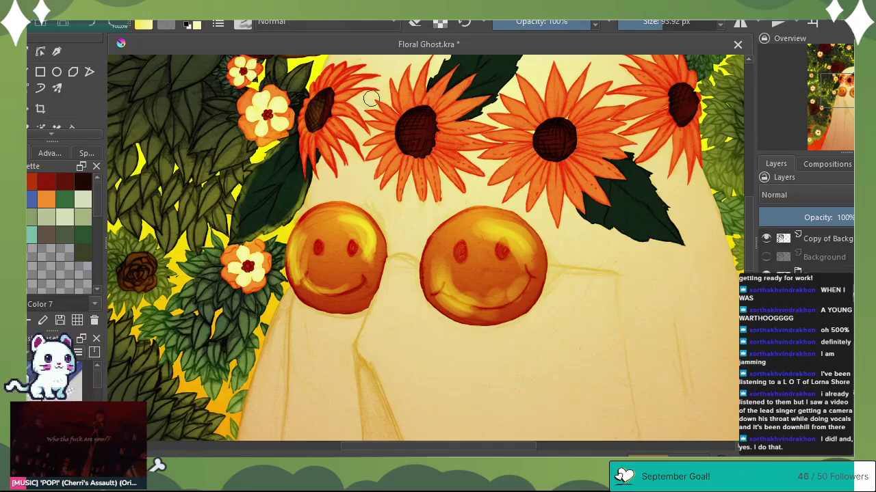
Brush yellow highlights onto the two leftmost orange flowers and the large leaf below them, and extend the highlight on the smaller smiley lens
mouse_move(403, 135)
left_mouse_down()
mouse_move(421, 152)
mouse_move(402, 142)
mouse_move(405, 172)
mouse_move(400, 158)
mouse_move(391, 159)
mouse_move(392, 142)
mouse_move(384, 143)
mouse_move(401, 117)
mouse_move(389, 124)
mouse_move(428, 73)
mouse_move(422, 106)
mouse_move(452, 79)
mouse_move(428, 107)
mouse_move(451, 96)
left_mouse_up()
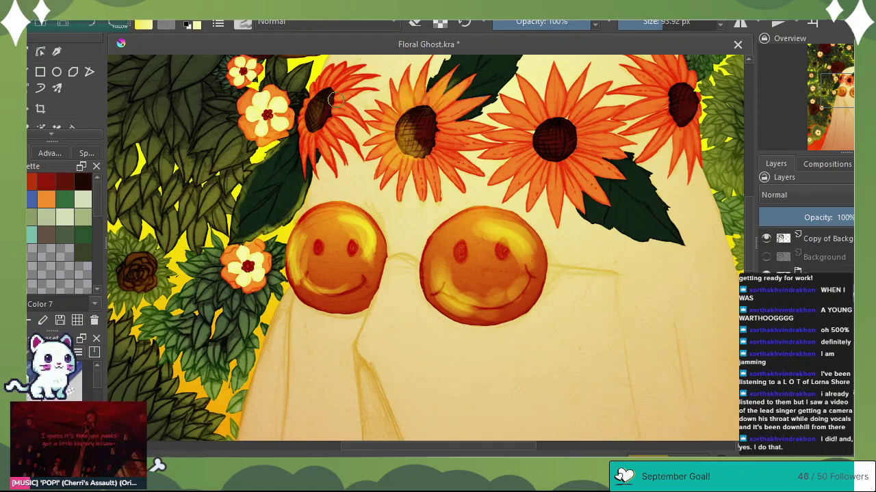
mouse_move(332, 99)
left_mouse_down()
mouse_move(305, 127)
mouse_move(332, 73)
mouse_move(315, 95)
left_mouse_up()
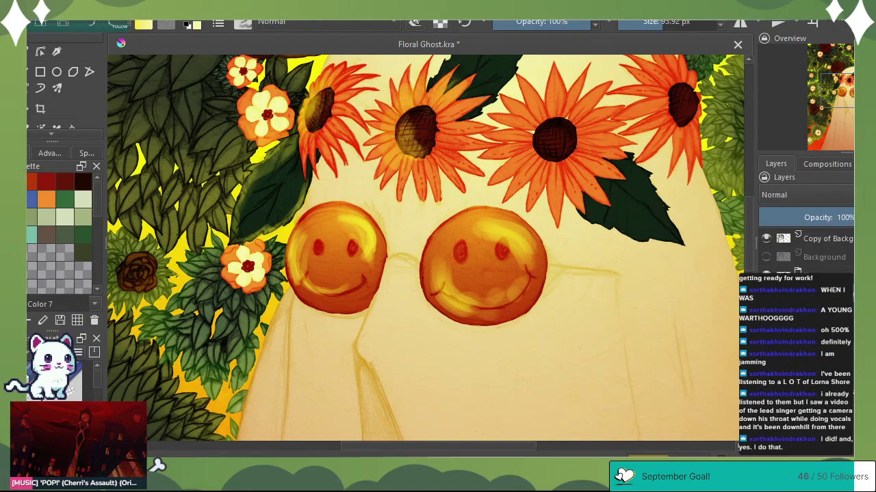
left_click(415, 23)
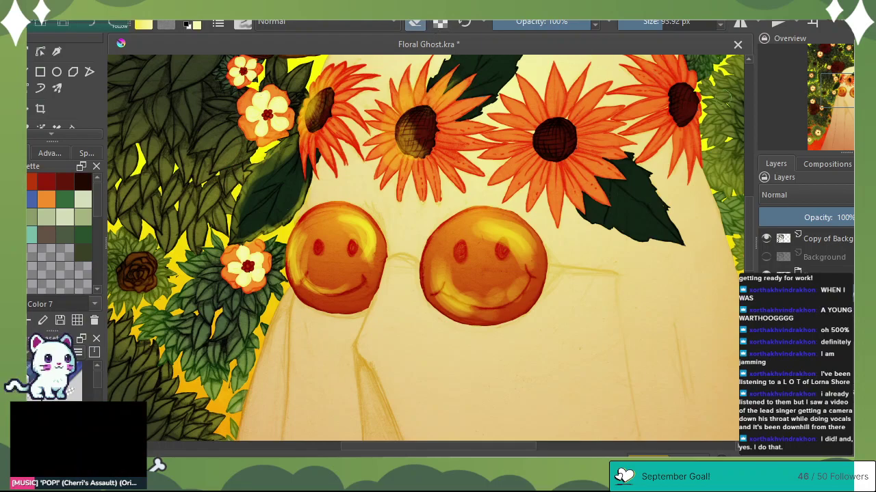
key("e")
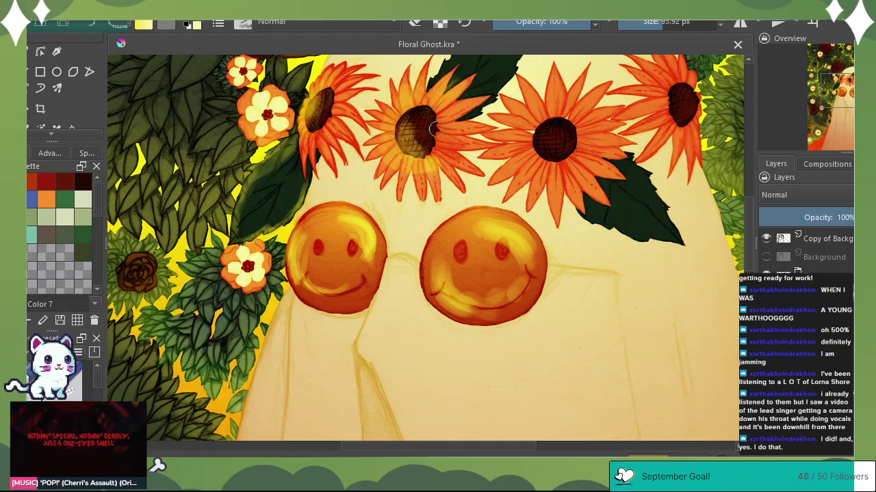
mouse_move(449, 81)
left_mouse_down()
mouse_move(445, 93)
mouse_move(485, 86)
mouse_move(479, 96)
left_mouse_up()
mouse_move(292, 146)
left_mouse_down()
mouse_move(245, 197)
mouse_move(278, 173)
mouse_move(244, 215)
left_mouse_up()
mouse_move(331, 227)
left_mouse_down()
mouse_move(364, 244)
mouse_move(327, 223)
mouse_move(359, 221)
left_mouse_up()
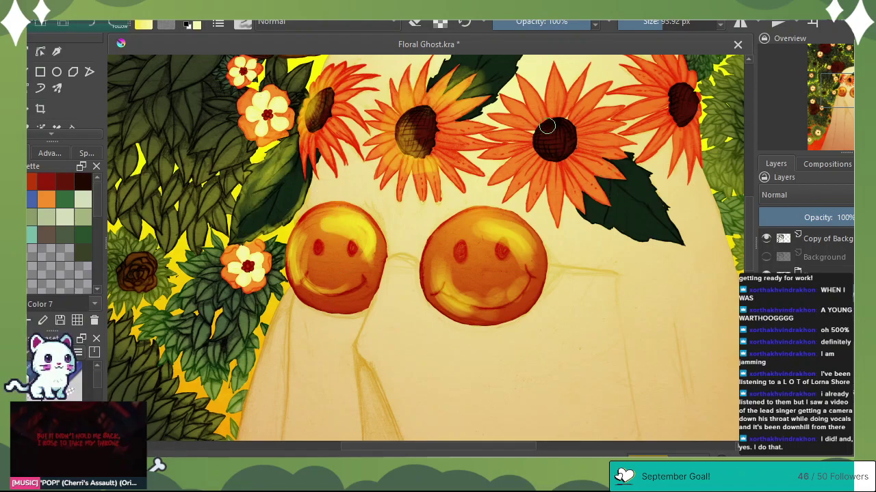
Brush yellow highlights onto the two rightmost orange flowers, the leaf beneath them and the leaf above the middle flowers
mouse_move(545, 128)
left_mouse_down()
mouse_move(550, 134)
mouse_move(565, 123)
mouse_move(568, 131)
mouse_move(541, 140)
mouse_move(560, 153)
mouse_move(571, 131)
mouse_move(597, 128)
left_mouse_up()
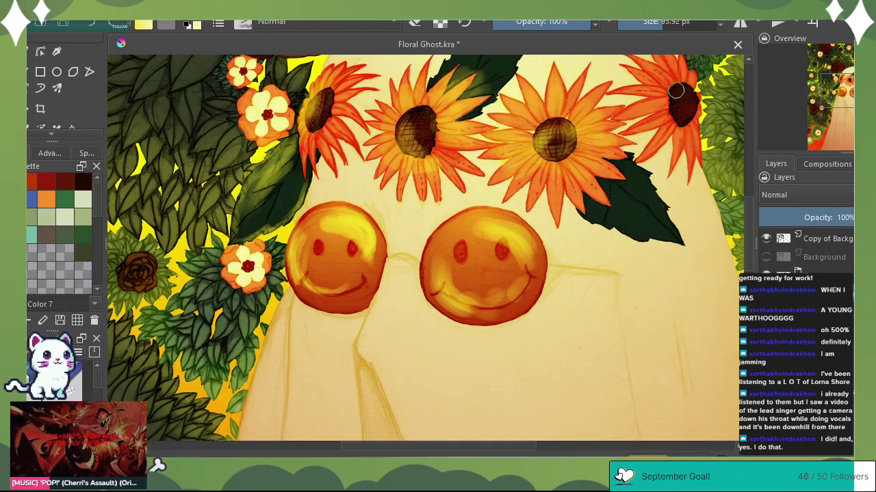
mouse_move(676, 91)
left_mouse_down()
mouse_move(688, 93)
mouse_move(672, 89)
mouse_move(686, 74)
mouse_move(690, 82)
left_mouse_up()
mouse_move(638, 72)
left_mouse_down()
mouse_move(657, 91)
mouse_move(649, 127)
mouse_move(670, 119)
mouse_move(684, 140)
mouse_move(688, 120)
left_mouse_up()
mouse_move(620, 165)
left_mouse_down()
mouse_move(655, 211)
mouse_move(613, 166)
mouse_move(651, 208)
mouse_move(611, 180)
mouse_move(632, 202)
mouse_move(612, 200)
mouse_move(660, 223)
mouse_move(641, 189)
mouse_move(653, 206)
left_mouse_up()
mouse_move(516, 106)
left_mouse_down()
mouse_move(482, 75)
mouse_move(504, 70)
mouse_move(494, 63)
mouse_move(453, 65)
left_mouse_up()
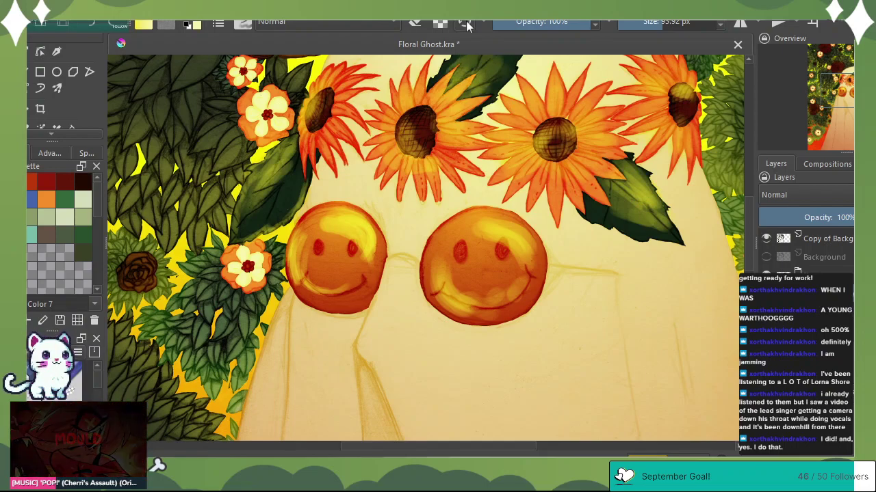
Choose a blending brush at 48.09 px and set the highlight layer's blending mode to Easy Dodge
right_click(437, 260)
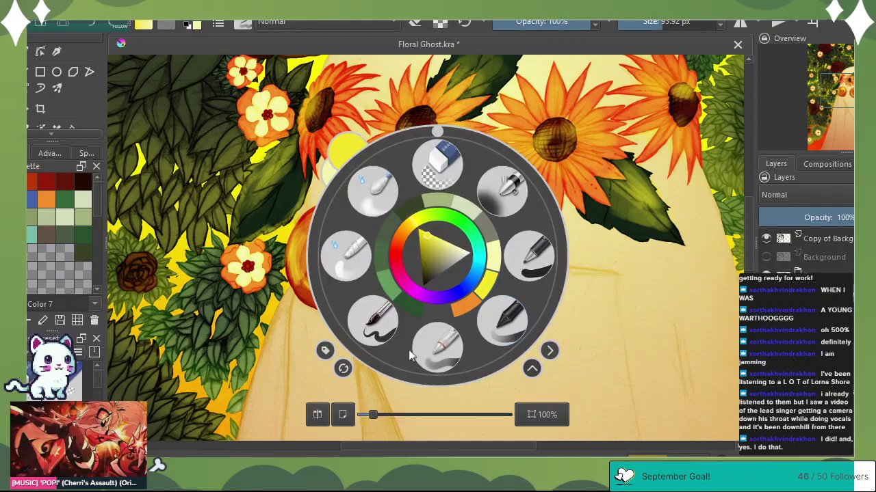
left_click(373, 191)
left_click(653, 28)
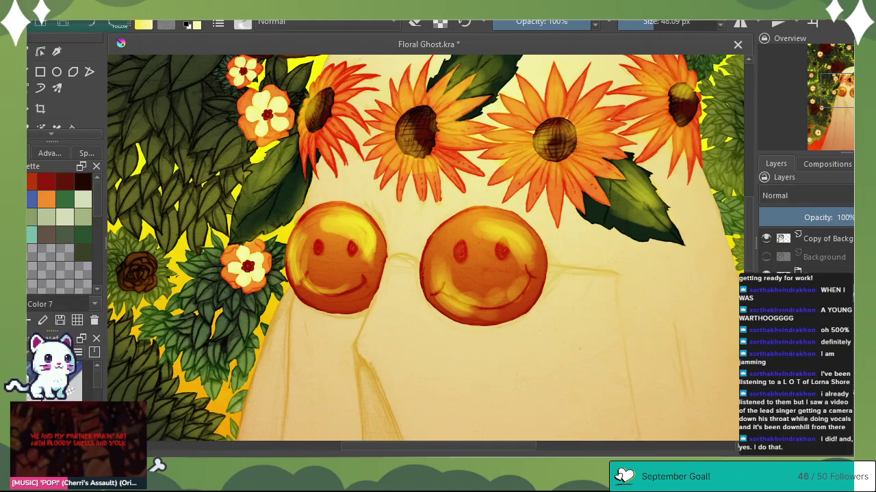
left_click(807, 234)
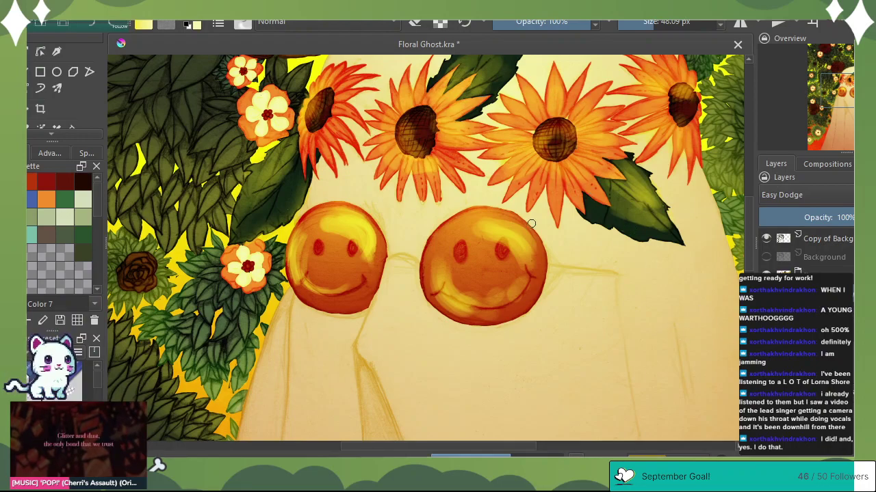
Blend the yellow highlights on the dark centres of the two leftmost orange flowers
left_click(819, 42)
left_click_drag(824, 53, 833, 63)
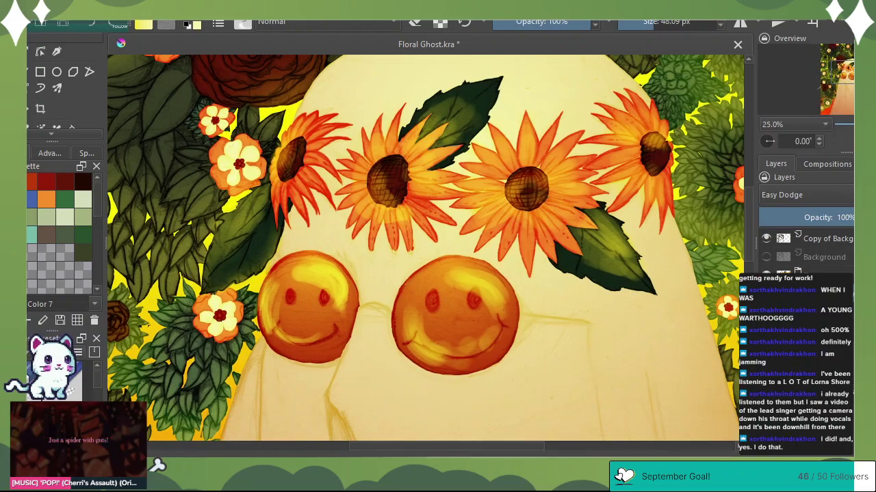
mouse_move(853, 125)
left_mouse_down()
mouse_move(842, 124)
mouse_move(862, 124)
left_mouse_up()
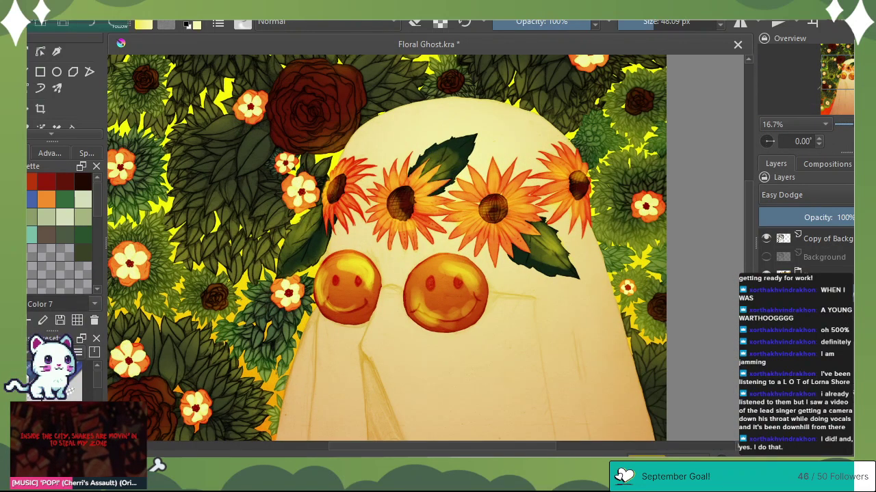
key("ctrl+plus")
key("ctrl+plus")
key("ctrl+plus")
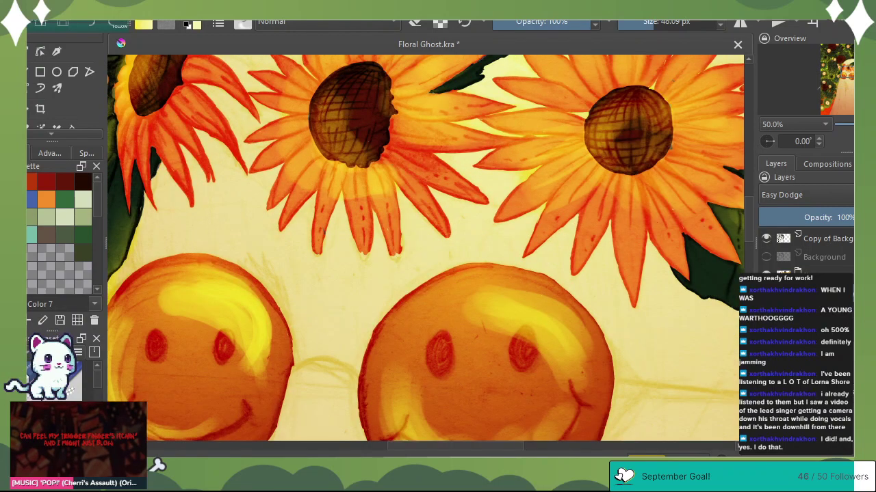
left_click_drag(850, 72, 846, 69)
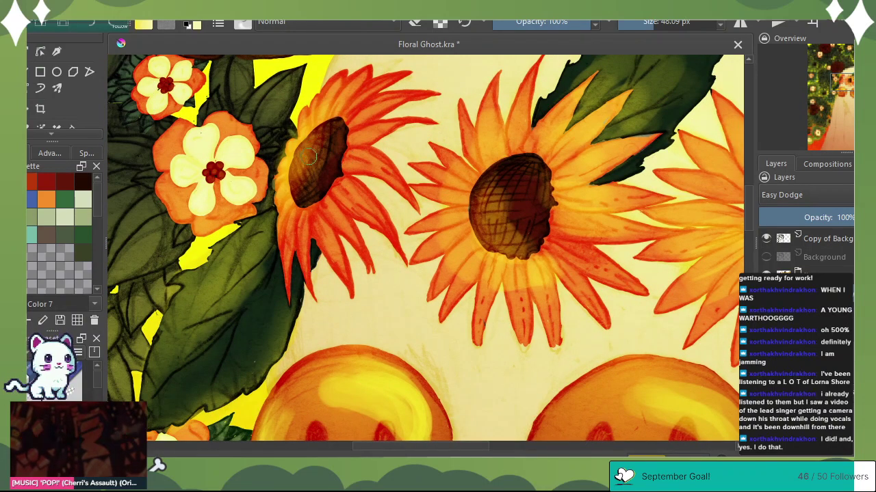
mouse_move(310, 157)
left_mouse_down()
mouse_move(300, 189)
mouse_move(321, 179)
mouse_move(304, 194)
left_mouse_up()
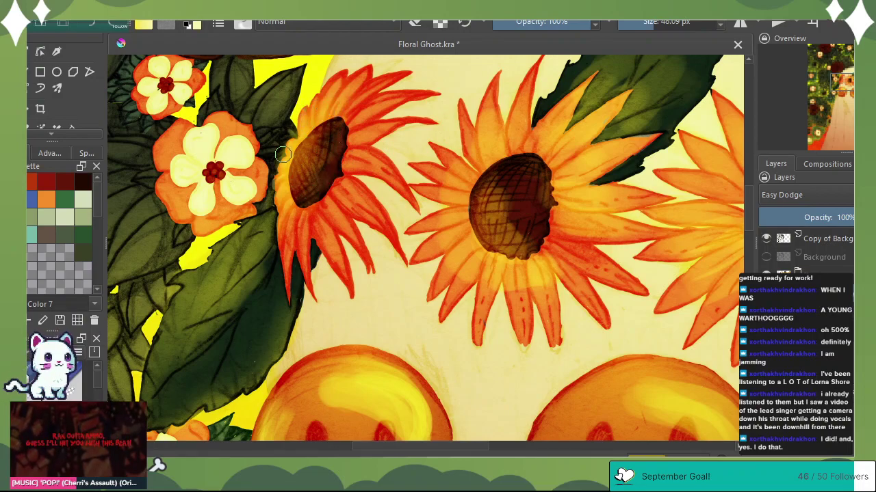
mouse_move(282, 154)
left_mouse_down()
mouse_move(288, 145)
mouse_move(286, 193)
left_mouse_up()
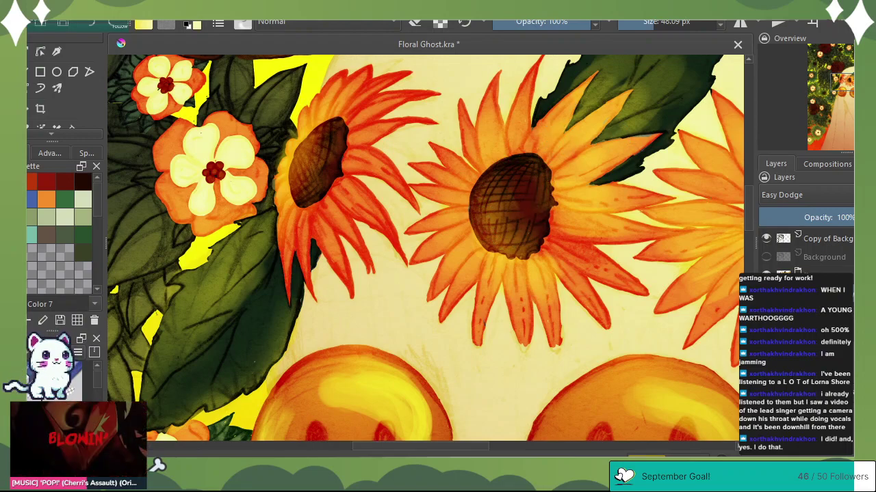
Remove the yellow highlights from the ghost's flowers, leaves and smiley glasses, and view the whole illustration
key("ctrl+z")
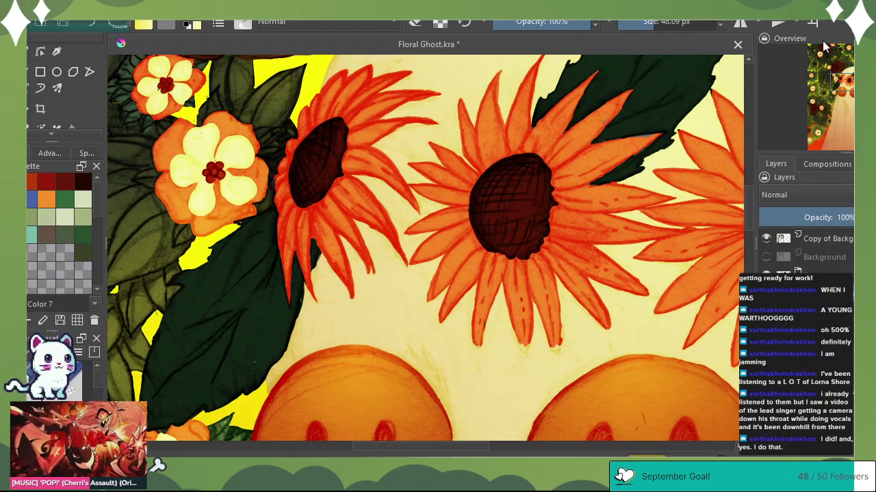
mouse_move(826, 49)
left_click_drag(868, 124, 845, 133)
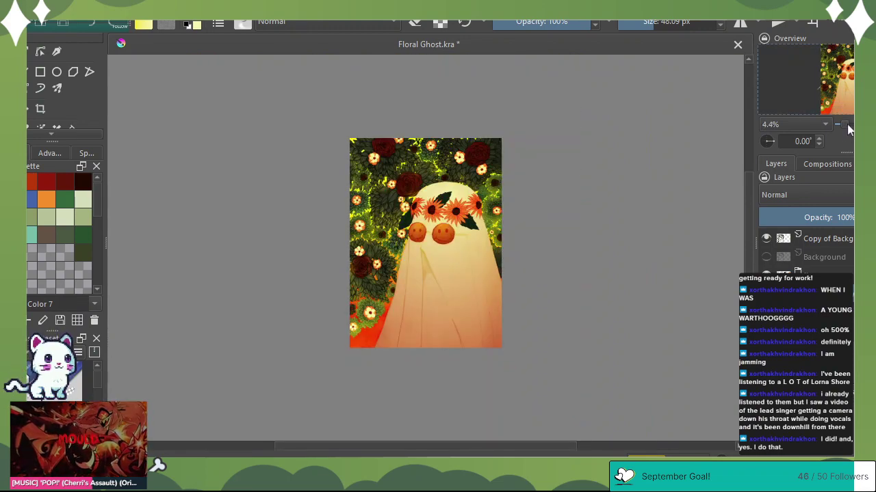
With a brush at 321.87 px, paint diagonal yellow light beams down both sides of the ghost on a Normal layer
left_click(821, 272)
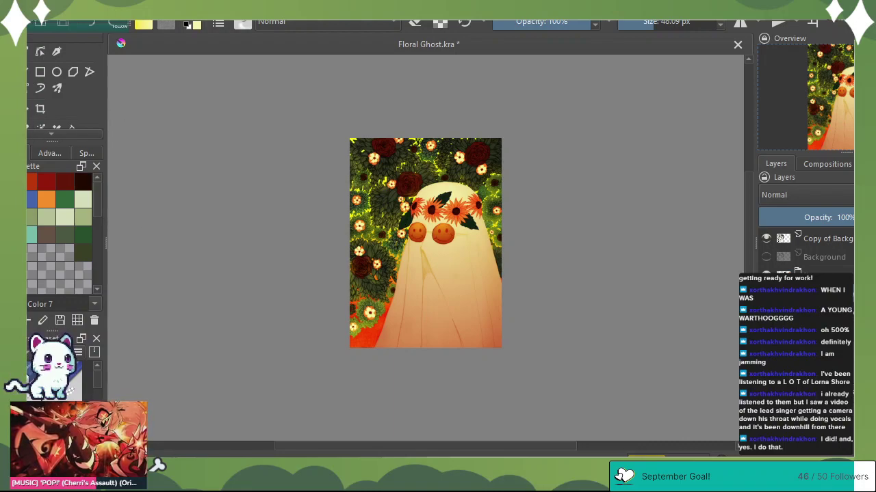
right_click(252, 244)
left_click(318, 180)
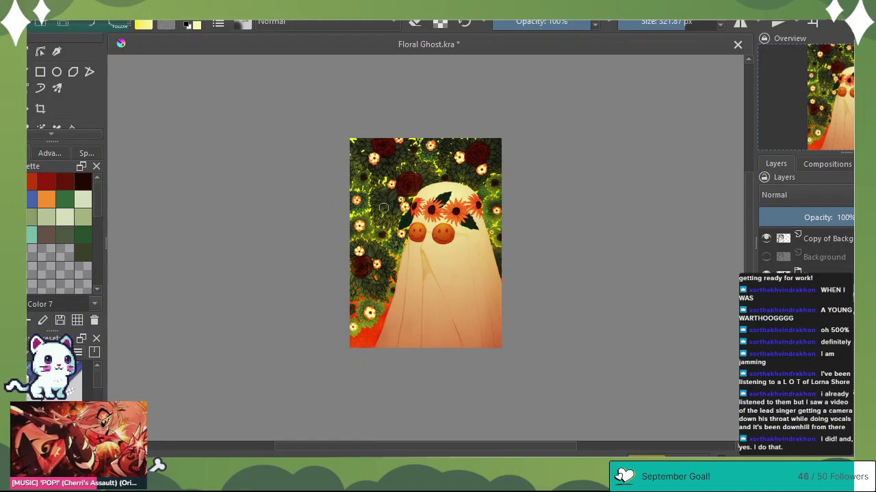
mouse_move(424, 131)
left_mouse_down()
mouse_move(369, 344)
mouse_move(410, 148)
mouse_move(354, 342)
mouse_move(409, 154)
mouse_move(375, 306)
left_mouse_up()
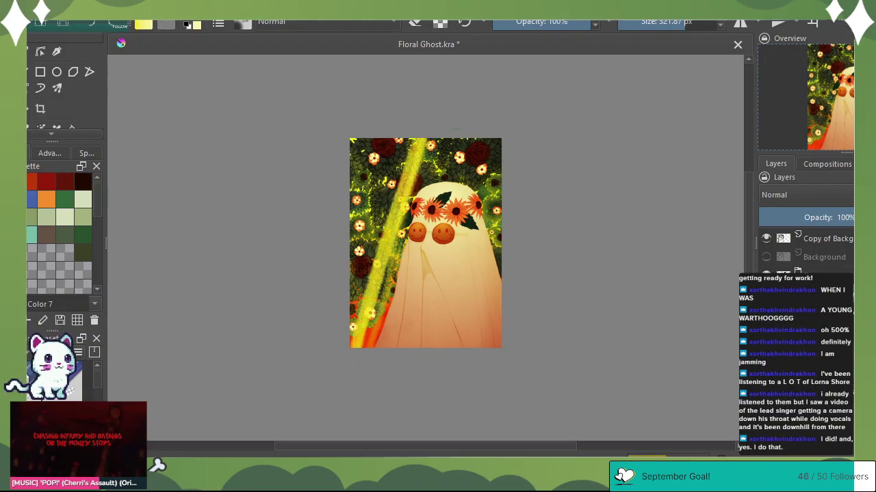
mouse_move(464, 141)
left_mouse_down()
mouse_move(500, 294)
mouse_move(498, 279)
left_mouse_up()
left_click_drag(460, 158, 498, 298)
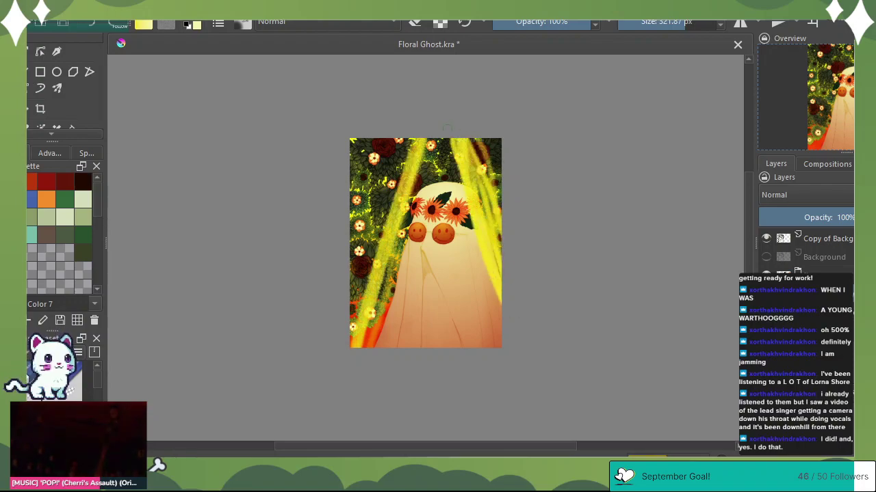
Paint yellow light over the ghost's head, flower crown and glasses, with streaks running down its body
mouse_move(413, 200)
left_mouse_down()
mouse_move(466, 188)
mouse_move(447, 209)
mouse_move(469, 207)
mouse_move(411, 203)
left_mouse_up()
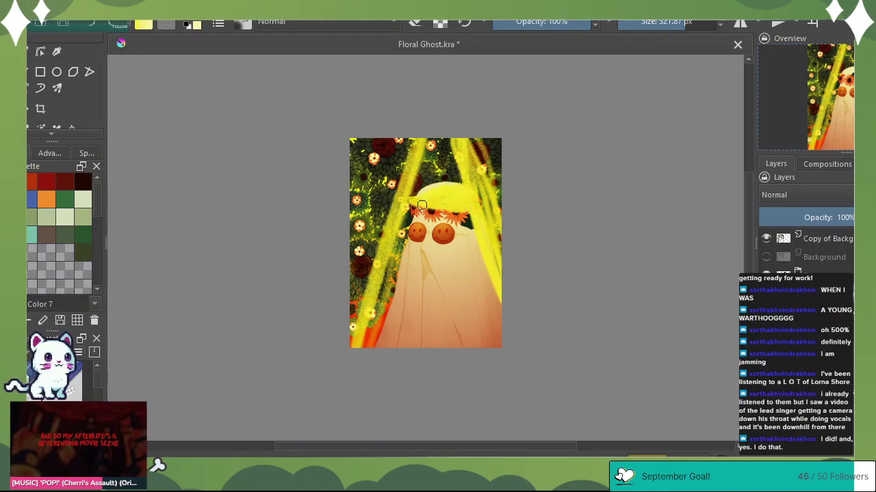
left_click(443, 231)
mouse_move(443, 231)
left_mouse_down()
mouse_move(390, 245)
mouse_move(418, 235)
mouse_move(415, 227)
mouse_move(434, 246)
mouse_move(434, 232)
mouse_move(463, 336)
mouse_move(467, 324)
mouse_move(472, 346)
left_mouse_up()
left_click_drag(438, 252, 479, 350)
left_click_drag(469, 239, 474, 293)
mouse_move(467, 216)
left_mouse_down()
mouse_move(457, 261)
mouse_move(454, 245)
mouse_move(443, 256)
mouse_move(464, 232)
mouse_move(477, 292)
left_mouse_up()
left_click_drag(483, 261, 487, 287)
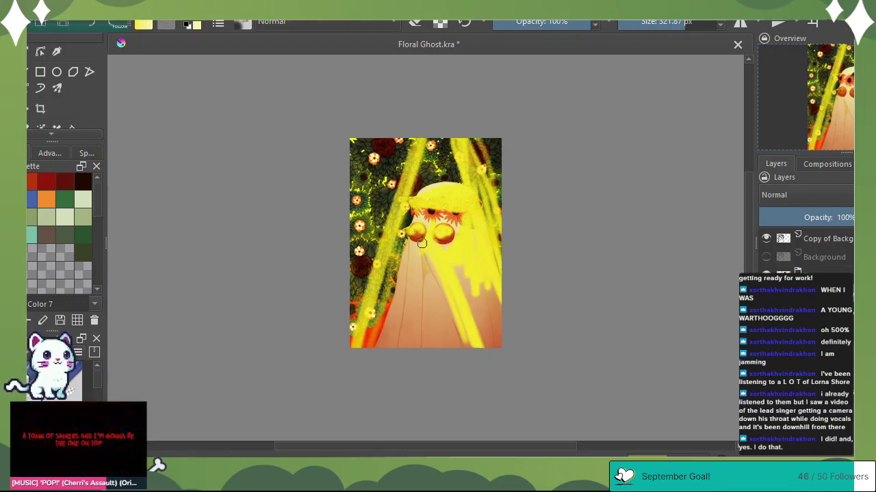
mouse_move(421, 244)
left_mouse_down()
mouse_move(396, 300)
mouse_move(409, 241)
mouse_move(424, 224)
mouse_move(419, 241)
mouse_move(417, 213)
mouse_move(431, 224)
mouse_move(441, 212)
mouse_move(465, 212)
left_mouse_up()
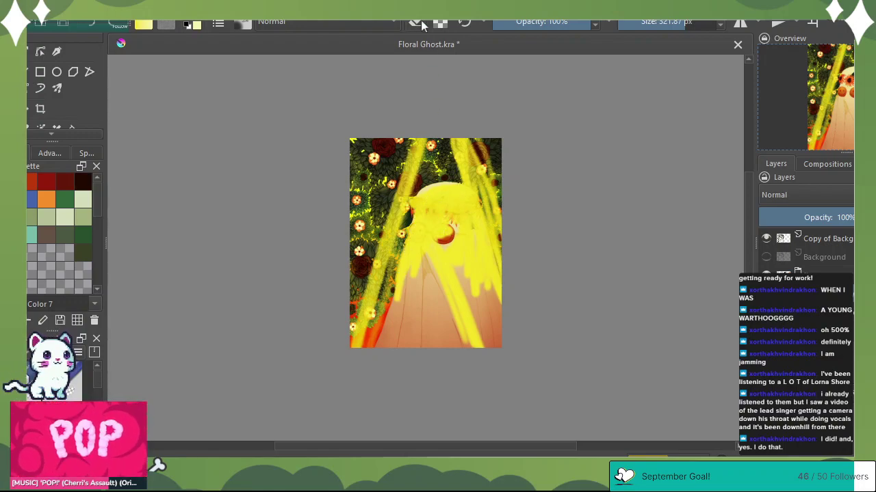
Erase the diagonal yellow light beams from the floral background around the ghost with an eraser of about 266 px
mouse_move(420, 148)
left_mouse_down()
mouse_move(410, 164)
mouse_move(404, 146)
left_mouse_up()
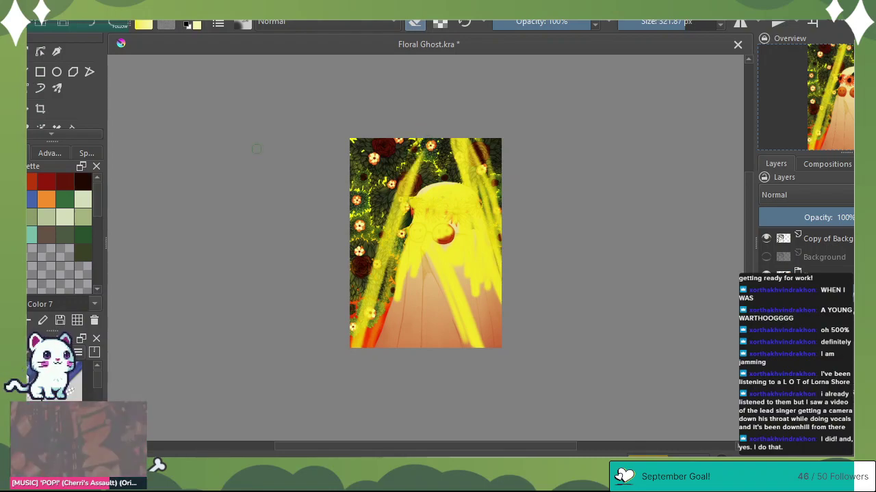
right_click(335, 171)
left_click(336, 99)
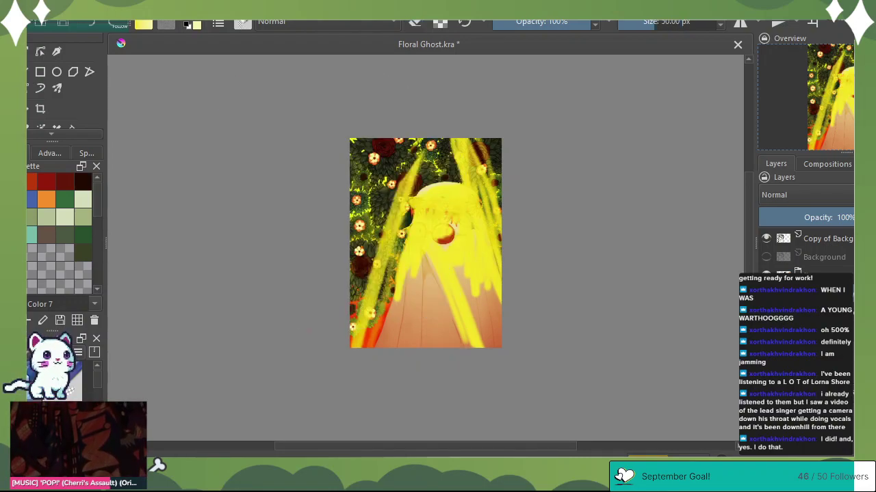
left_click_drag(415, 146, 385, 207)
left_click_drag(415, 144, 396, 182)
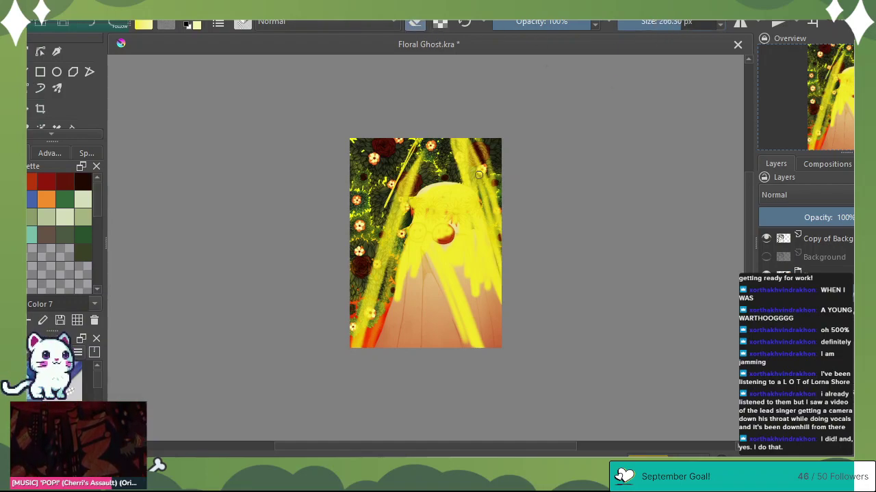
left_click_drag(479, 175, 511, 243)
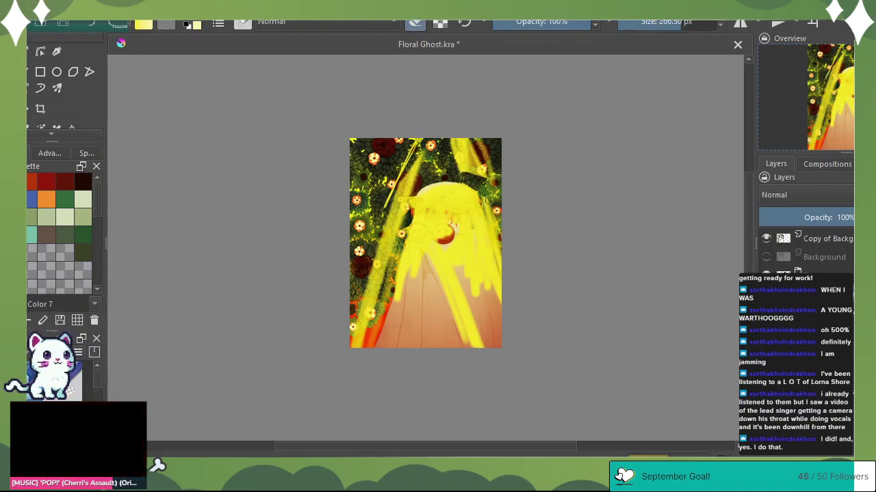
mouse_move(485, 200)
left_mouse_down()
mouse_move(495, 226)
mouse_move(477, 172)
mouse_move(499, 253)
mouse_move(469, 129)
mouse_move(485, 152)
mouse_move(461, 123)
mouse_move(478, 175)
mouse_move(426, 143)
mouse_move(388, 206)
mouse_move(406, 193)
left_mouse_up()
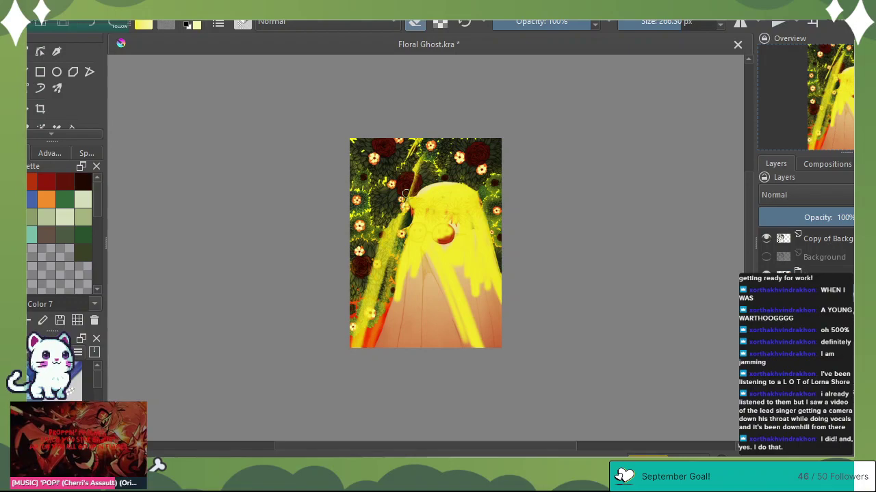
mouse_move(408, 203)
left_mouse_down()
mouse_move(414, 168)
mouse_move(402, 161)
mouse_move(364, 358)
mouse_move(375, 286)
mouse_move(352, 308)
left_mouse_up()
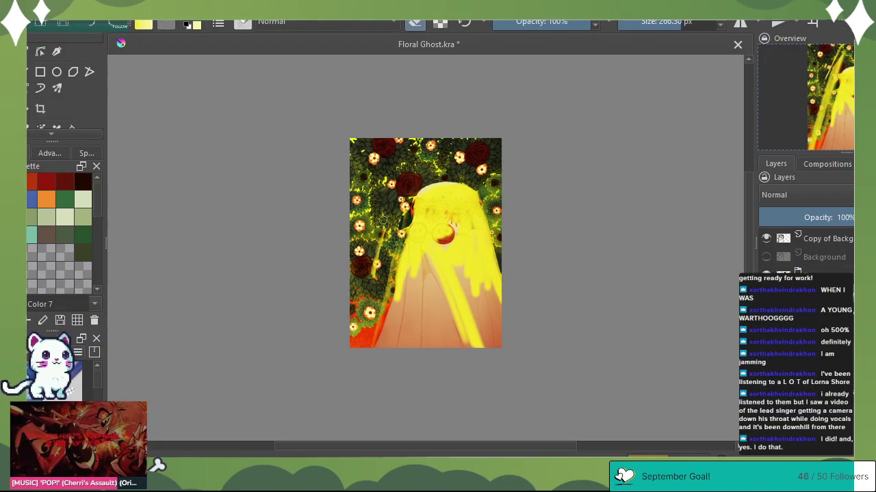
mouse_move(384, 220)
left_mouse_down()
mouse_move(370, 280)
mouse_move(387, 267)
mouse_move(384, 297)
mouse_move(368, 347)
left_mouse_up()
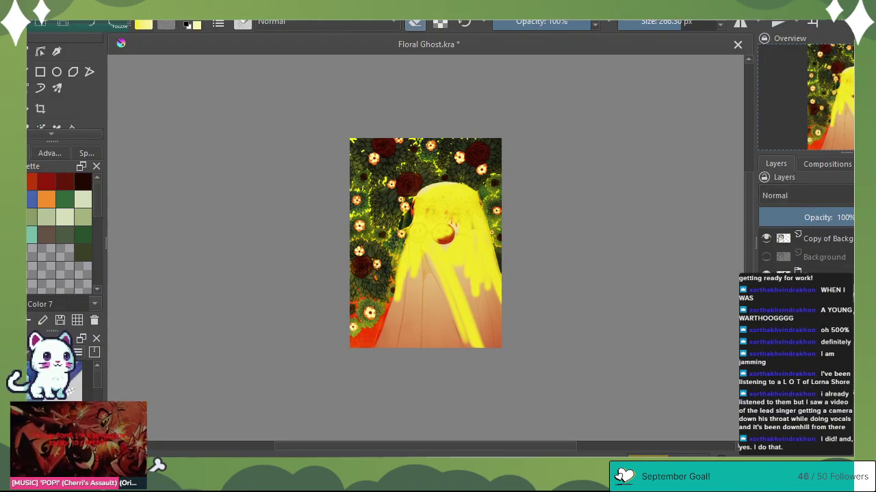
Try Soft Light and Easy Dodge blending on the ghost's yellow light layer, and settle on Overlay at 59% opacity
left_click(804, 195)
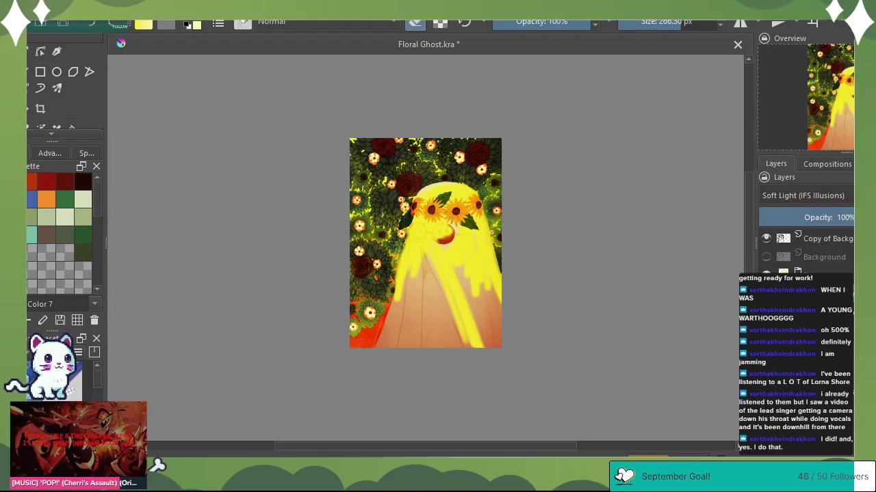
left_click(804, 195)
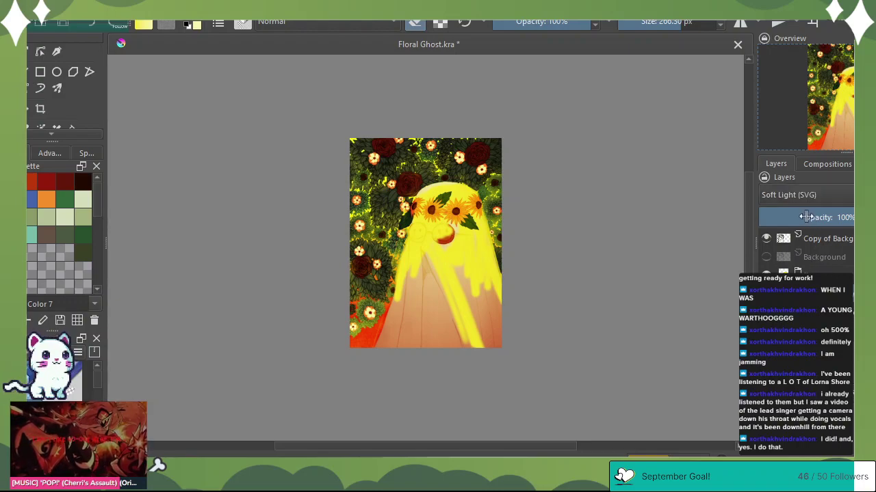
key("Up")
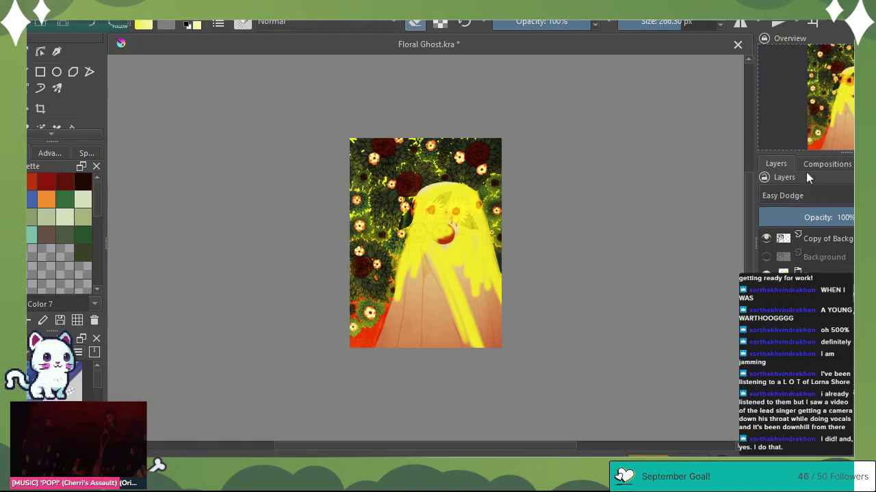
left_click(776, 22)
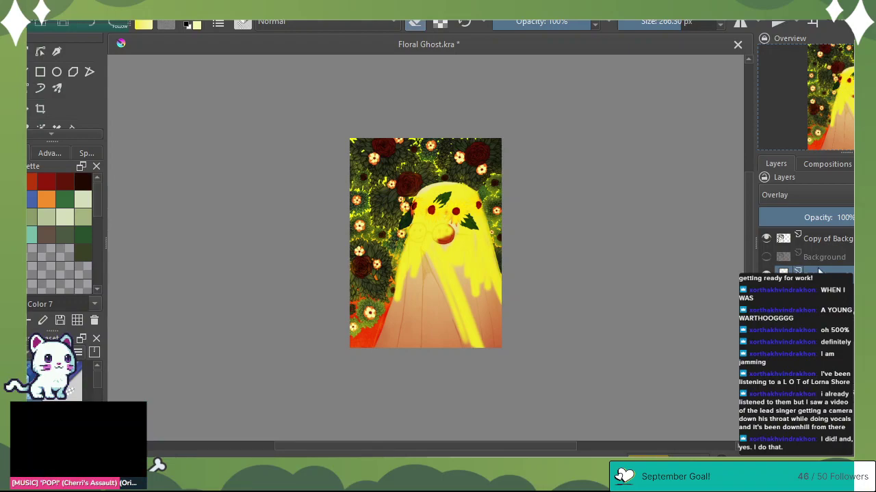
left_click(805, 197)
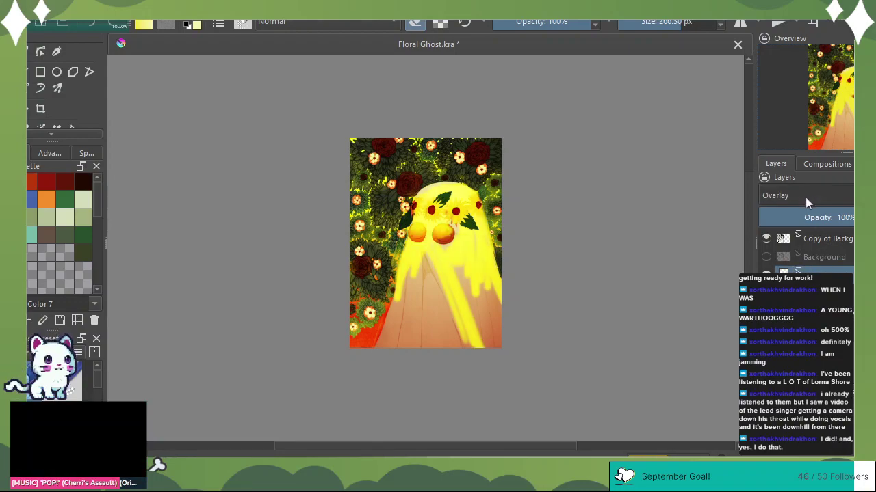
left_click_drag(835, 227, 840, 225)
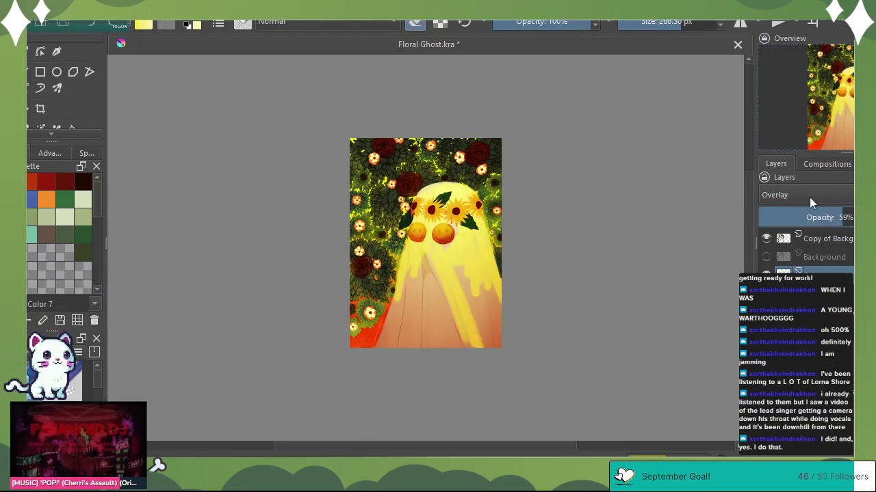
Smooth the yellow streaks on the ghost's body into soft gradients with a blending brush at 362.91 px, and compare before and after
right_click(242, 220)
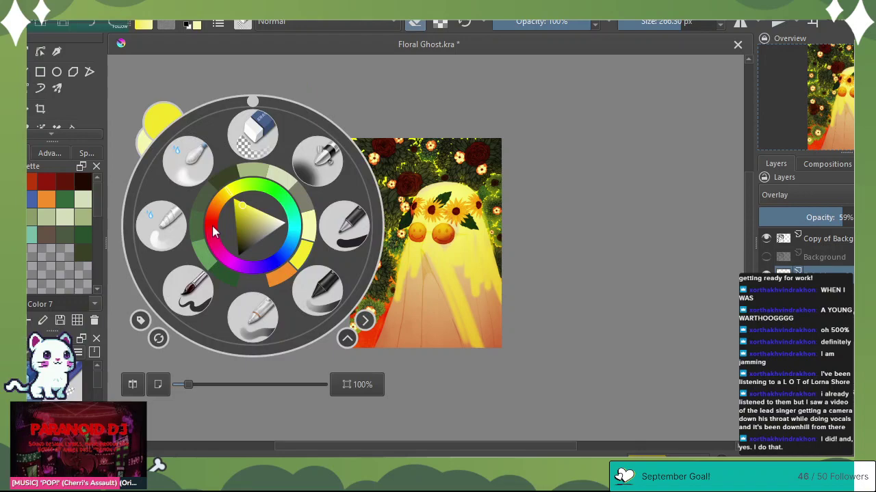
left_click(205, 158)
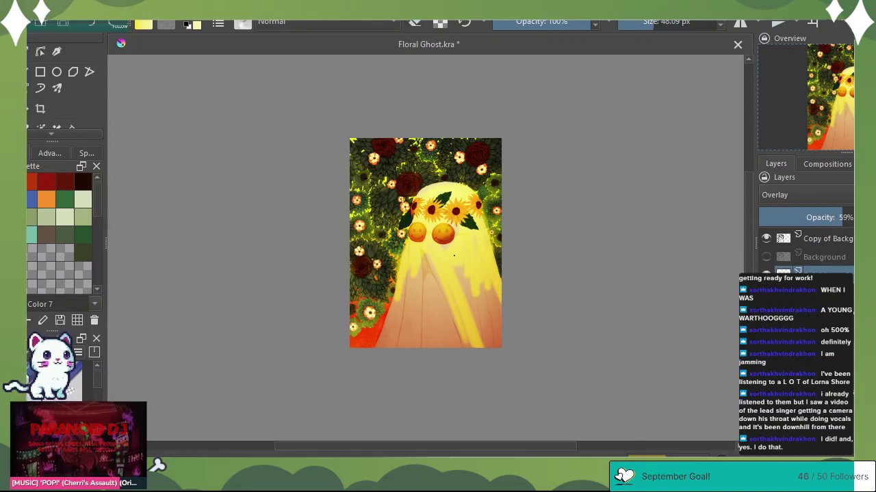
left_click(686, 22)
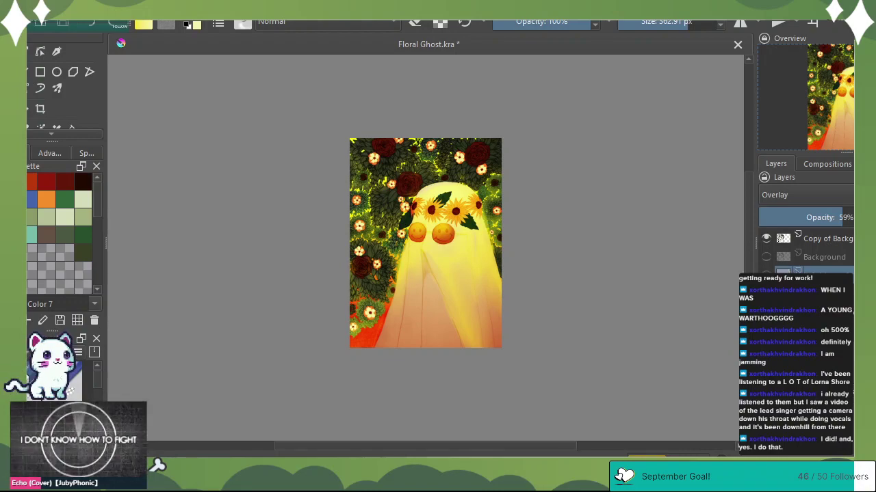
key("ctrl+z")
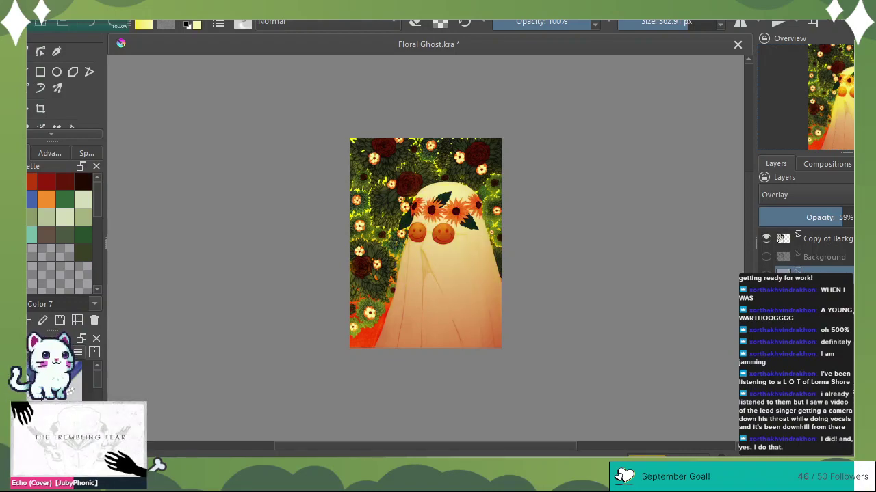
key("ctrl+shift+z")
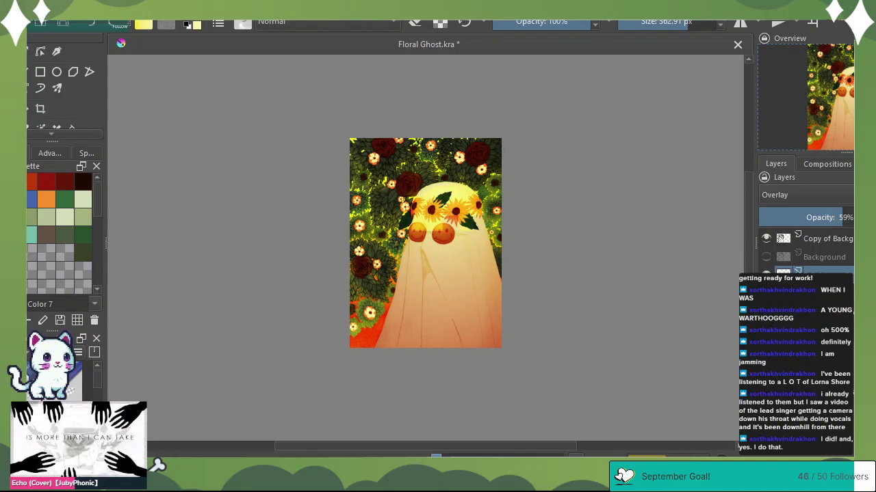
Set the light layer's opacity to 81% and tone its yellow down to a paler shade
left_click_drag(825, 219, 871, 219)
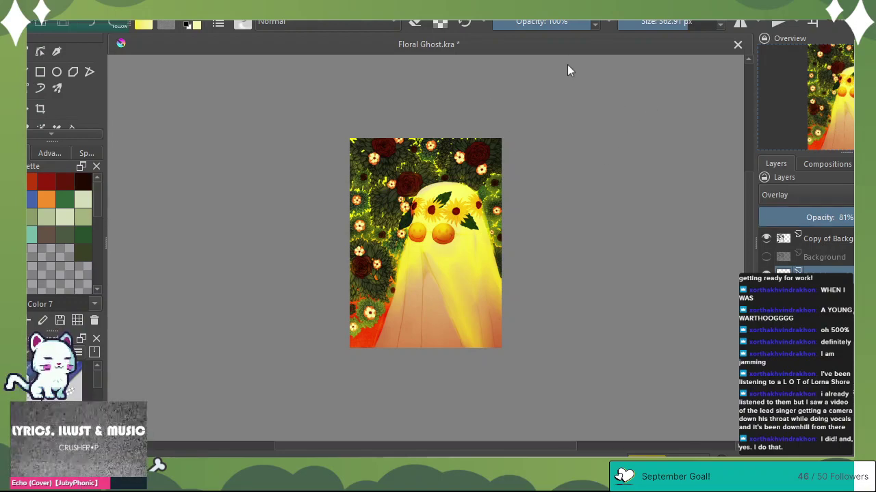
key("ctrl+z")
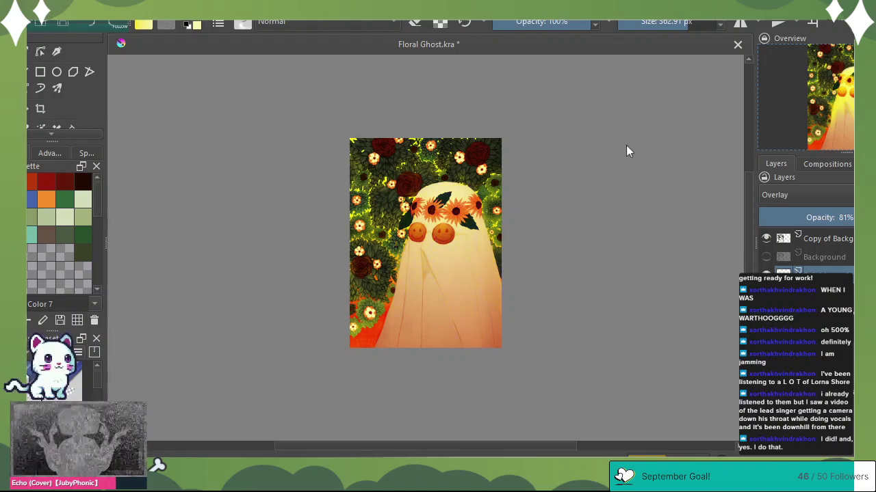
key("ctrl+shift+z")
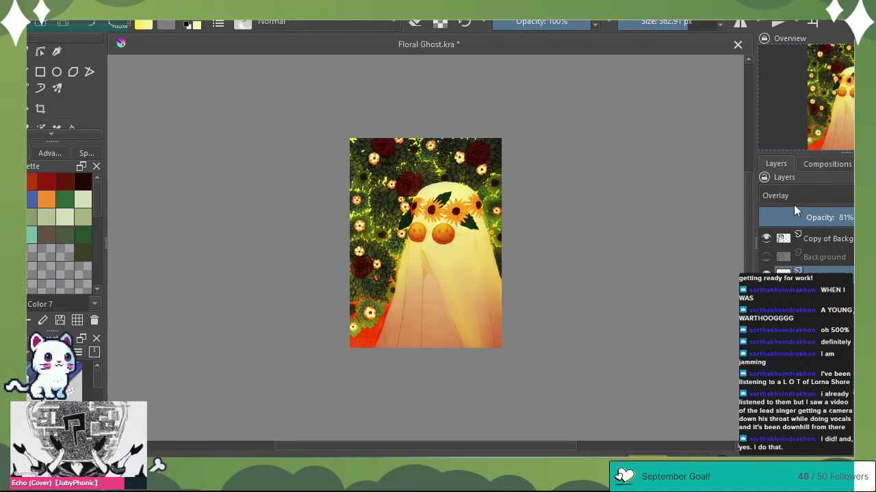
Compare the light layer in Normal mode at 100% opacity, and settle on Overlay at 56% opacity
scroll(791, 201, "up", 1)
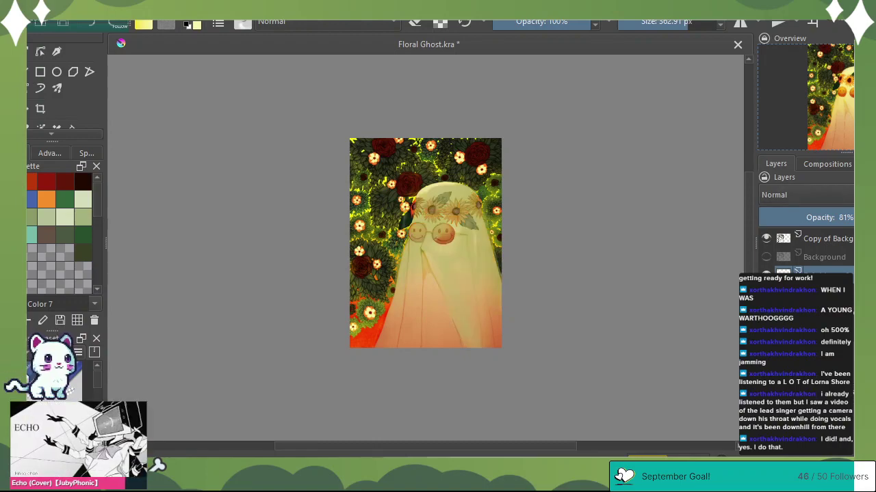
left_click_drag(840, 217, 873, 217)
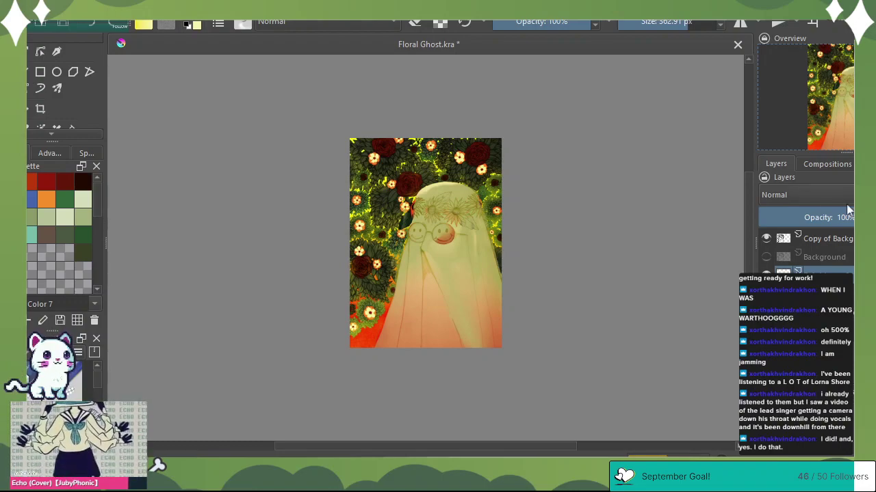
left_click(789, 211)
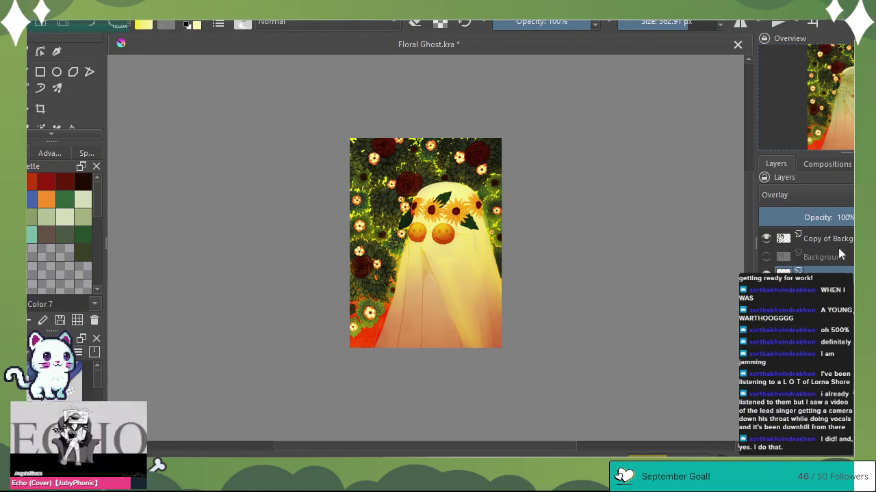
left_click_drag(847, 218, 838, 221)
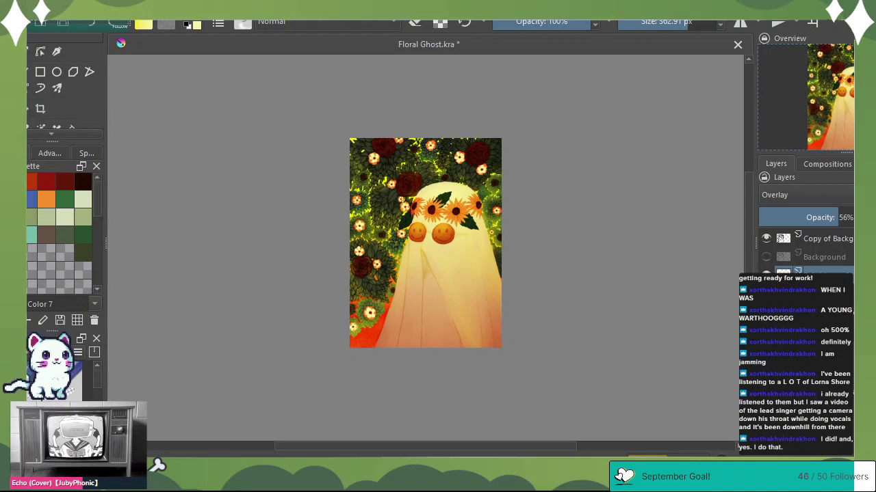
scroll(494, 288, "up", 2)
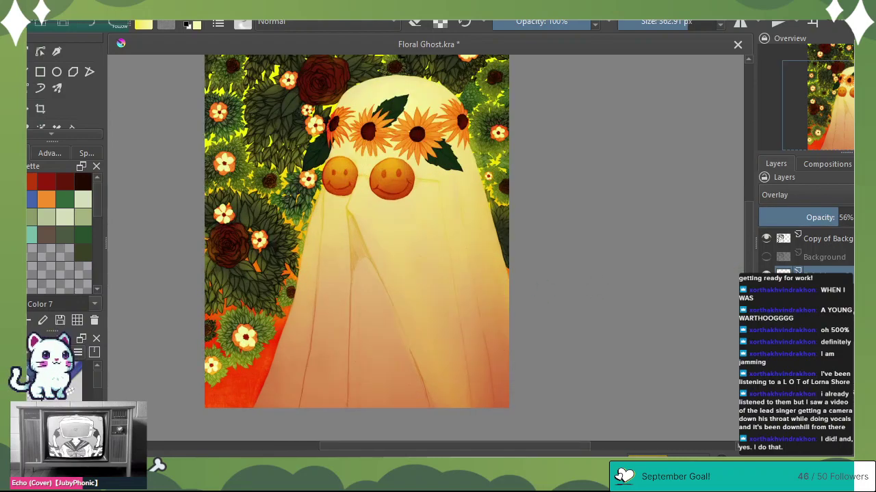
left_click_drag(821, 99, 807, 85)
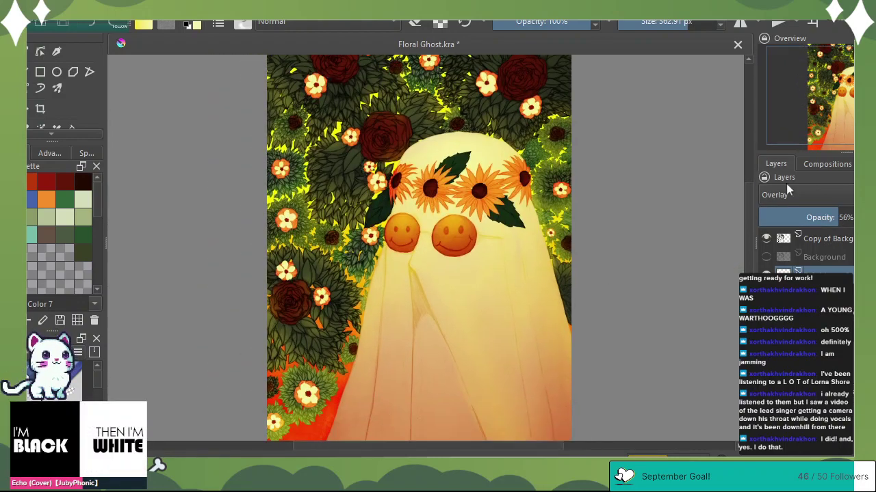